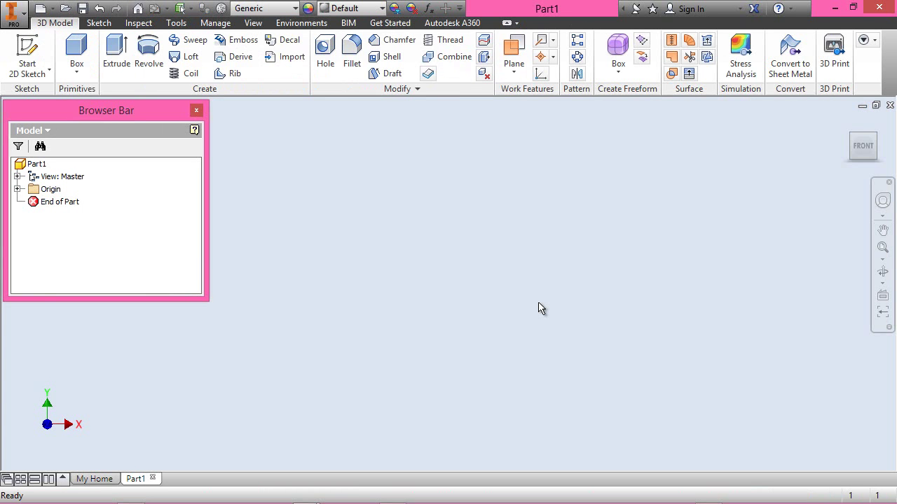
- Sketch a 0.25 in diameter circle centred on the origin of the XY plane and finish the sketch
click(539, 308)
click(26, 48)
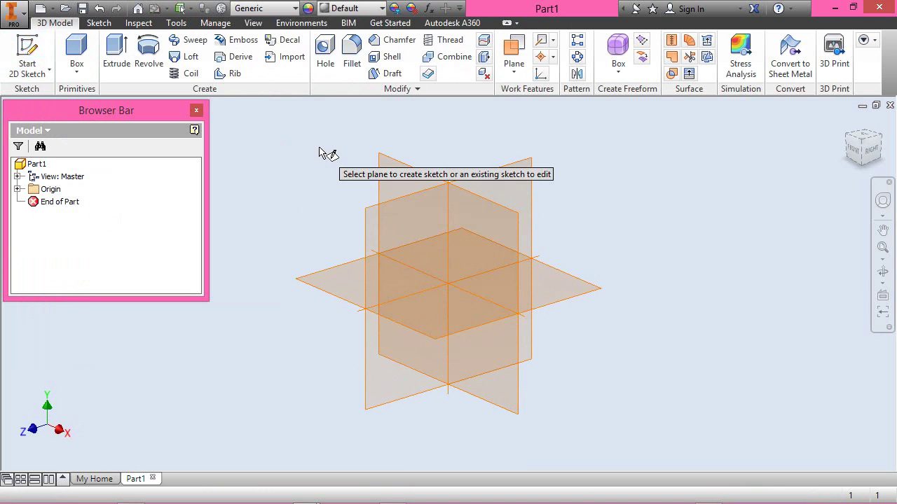
click(384, 160)
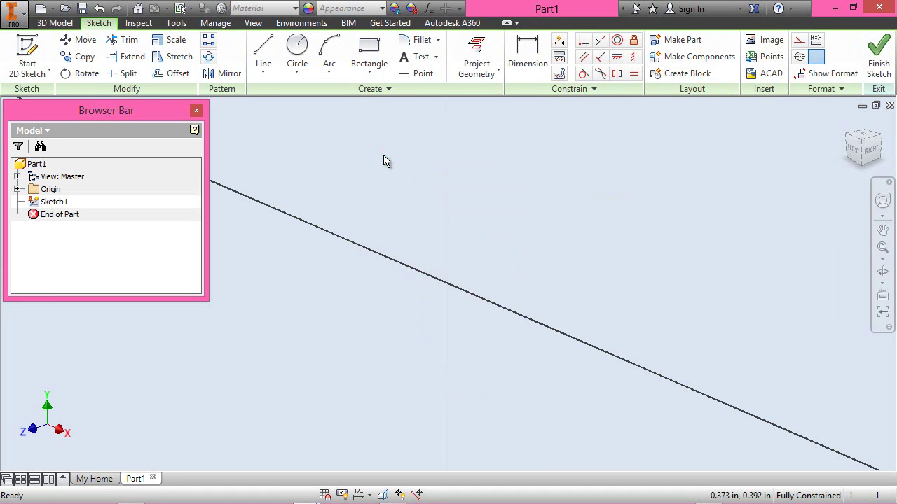
click(536, 199)
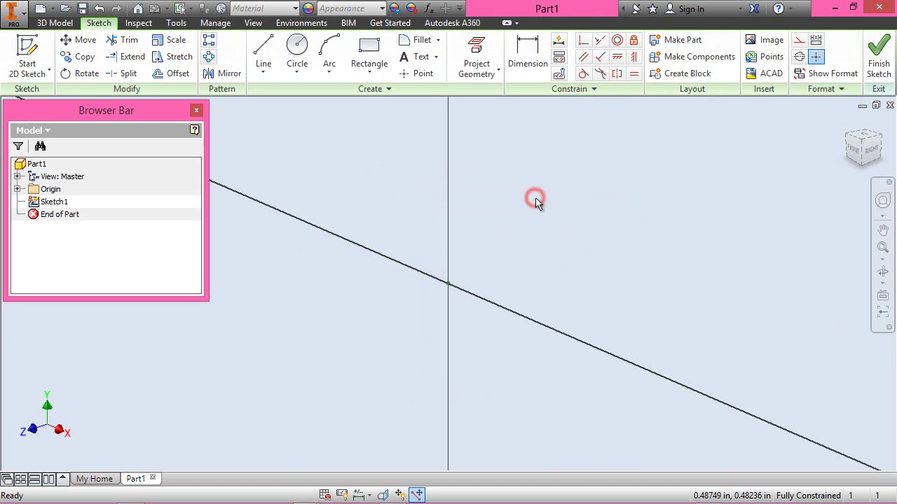
right_click(535, 197)
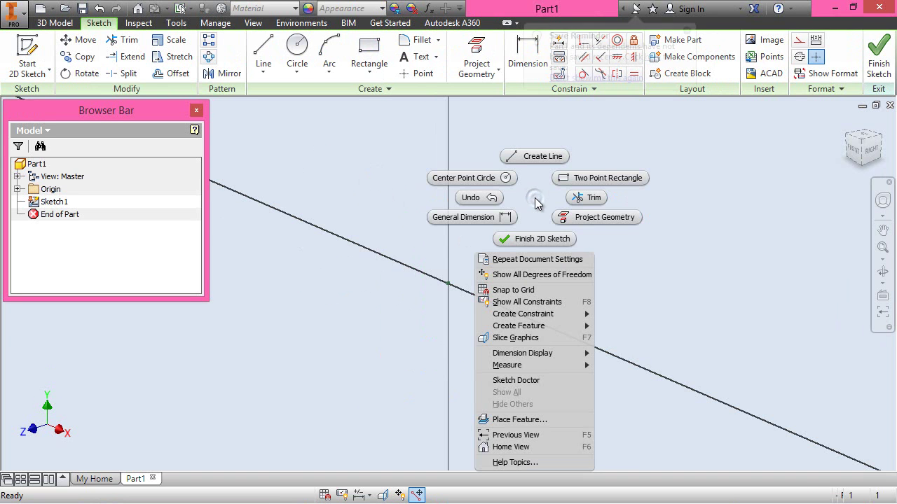
click(500, 179)
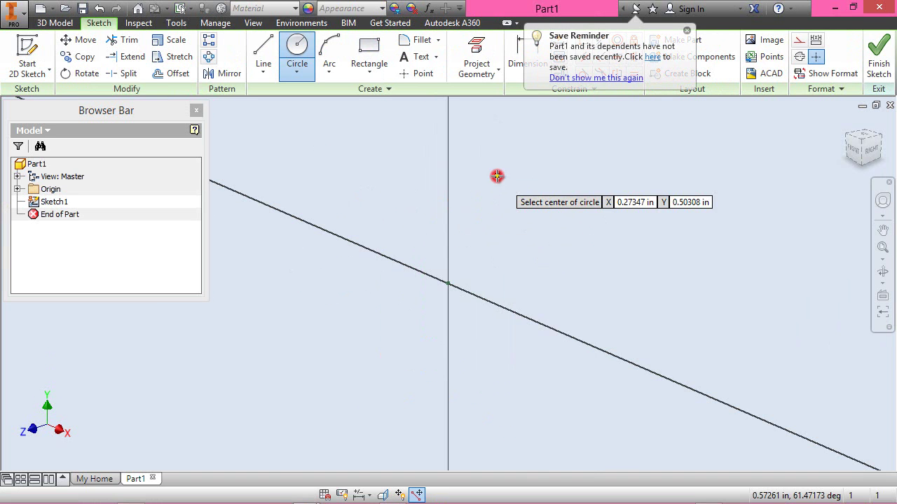
click(448, 283)
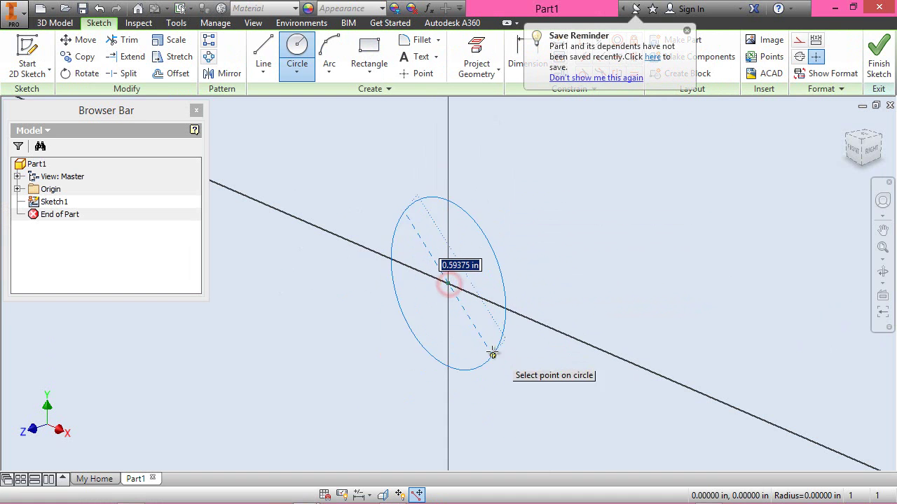
text(0.25)
key(Return)
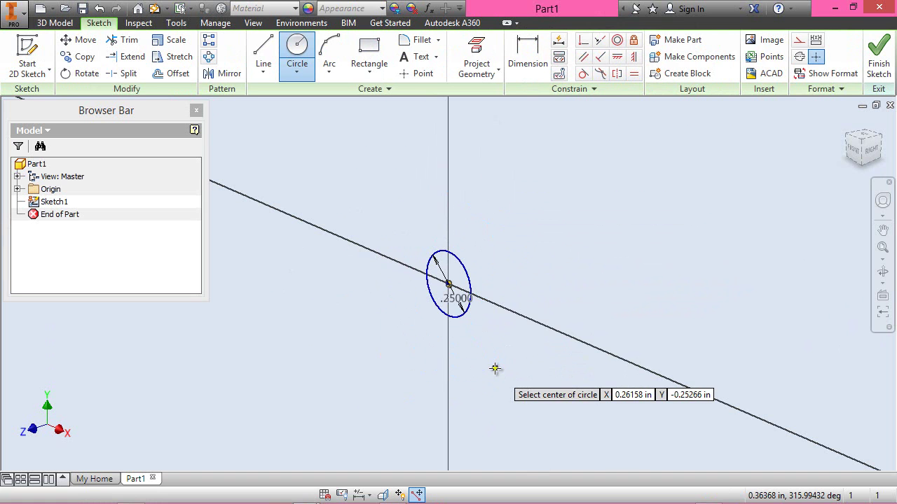
right_click(501, 202)
click(492, 248)
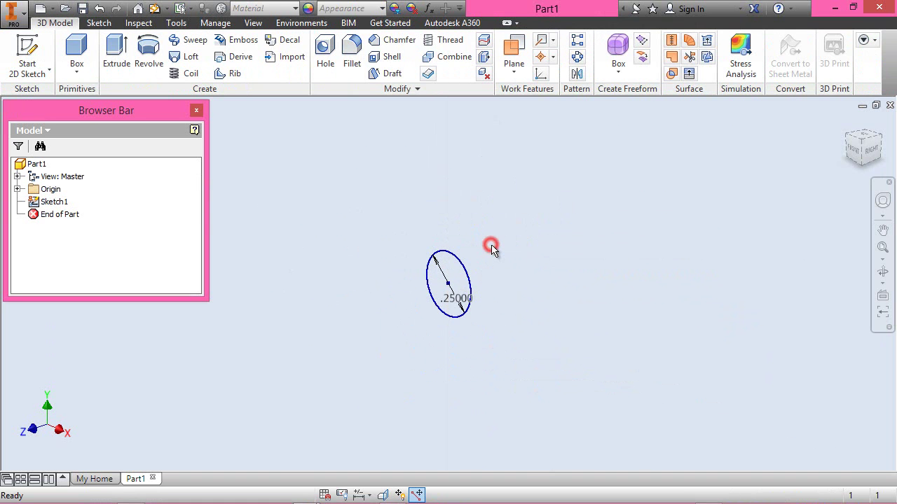
- Extrude the circle 7.825 in as a new solid rod and show the whole rod in an isometric view
click(350, 170)
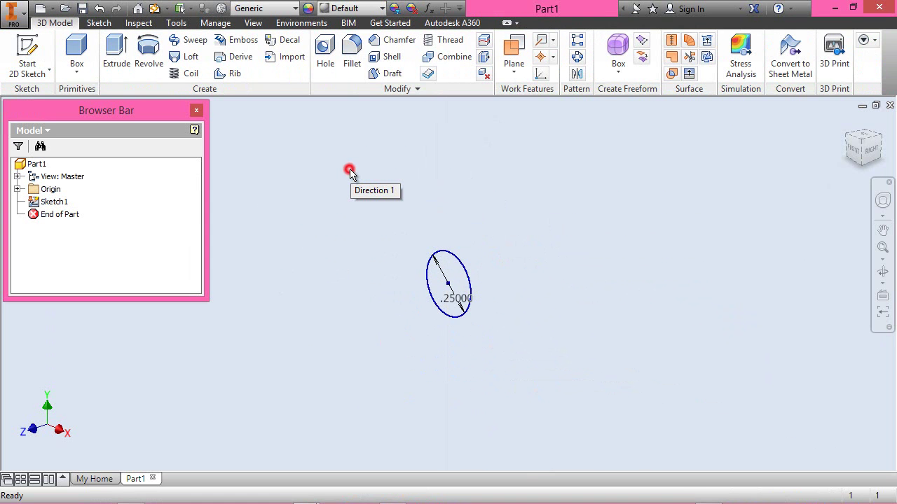
click(109, 63)
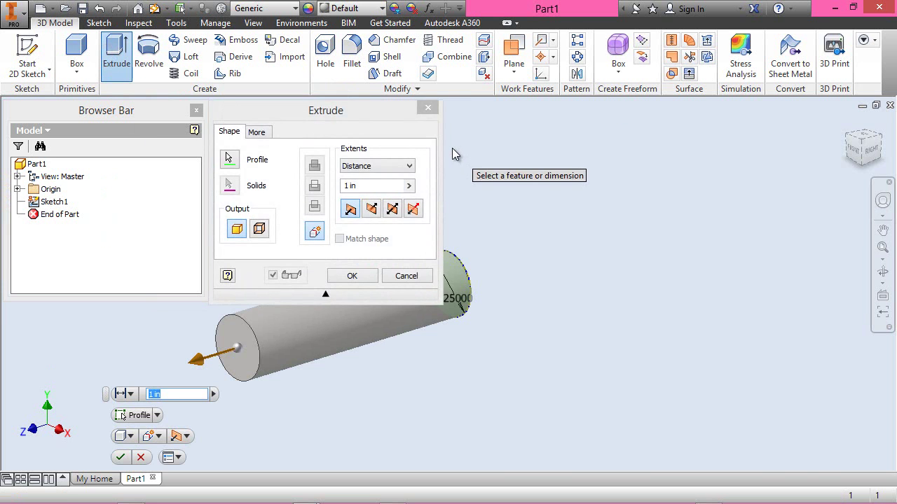
click(351, 112)
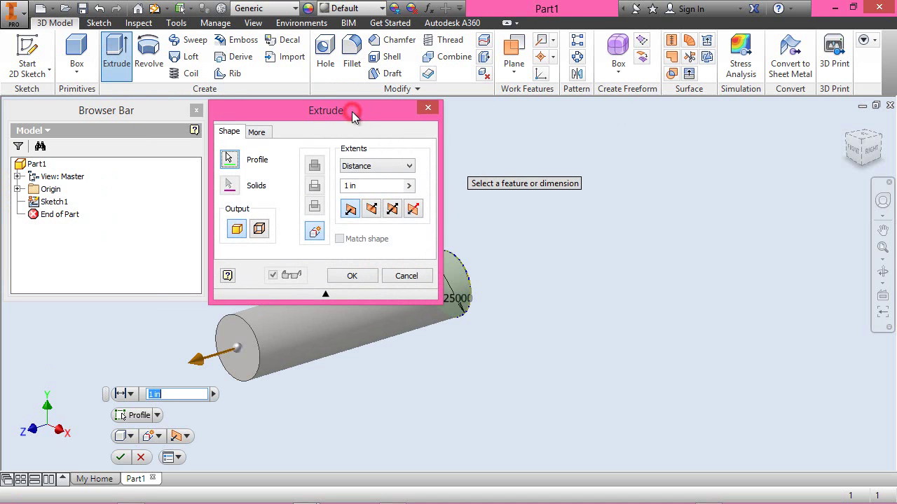
click(372, 186)
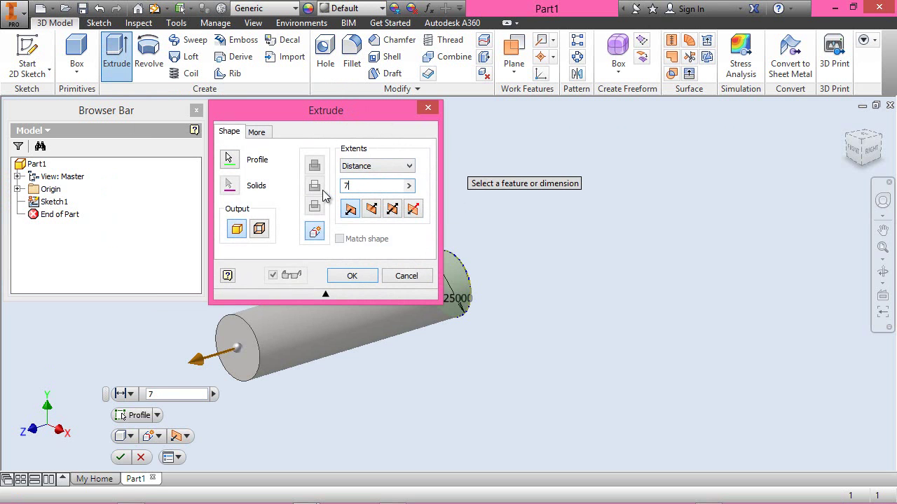
key(Return)
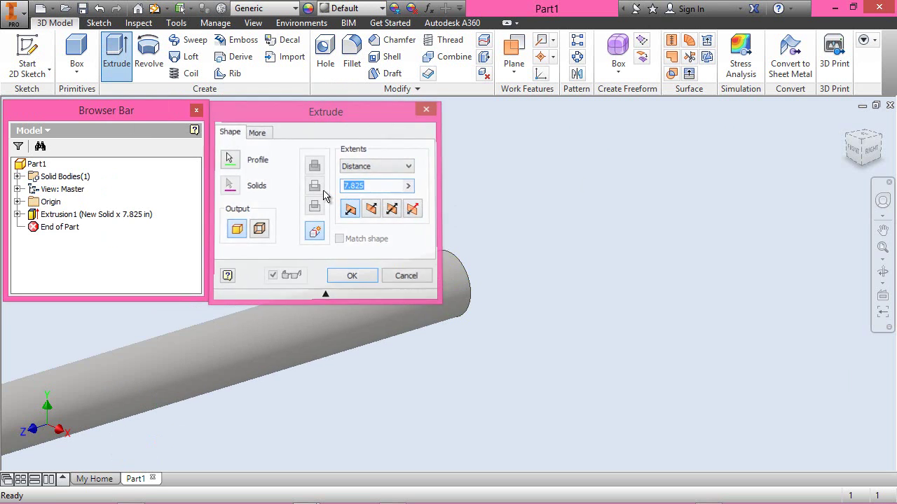
click(849, 126)
click(404, 202)
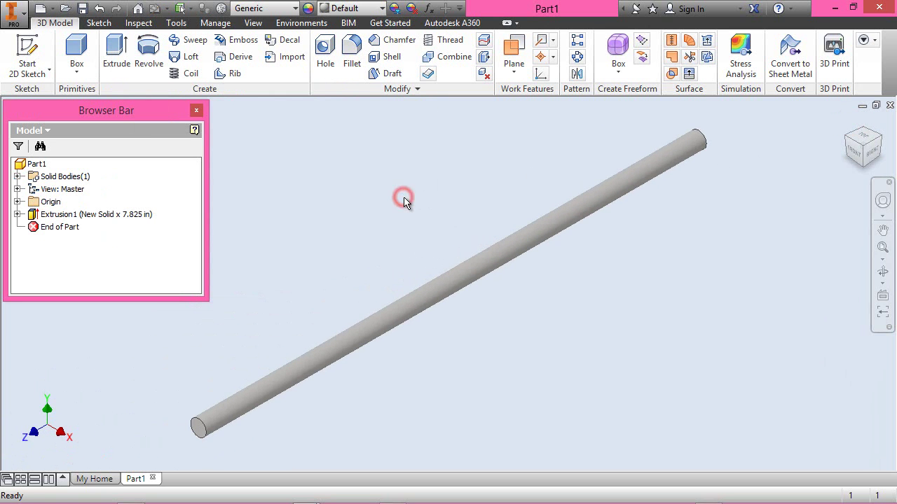
- Change the lighting style of the view to Two Lights
click(257, 25)
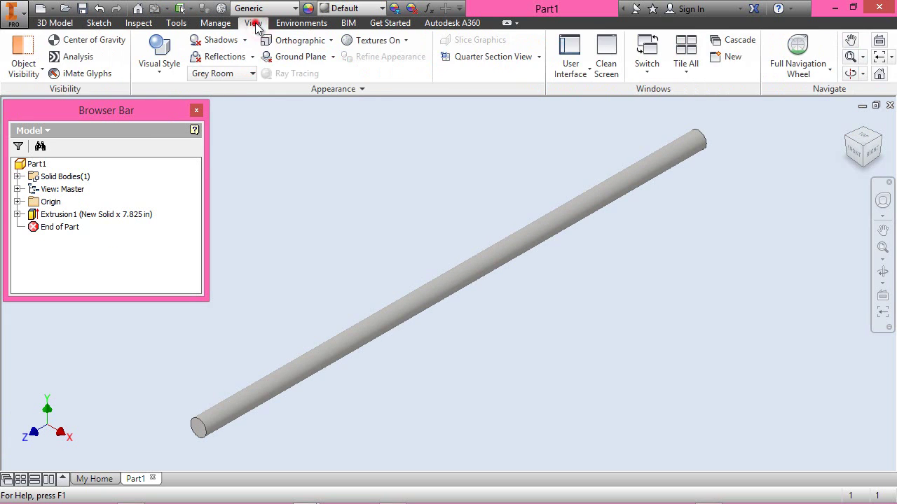
click(249, 75)
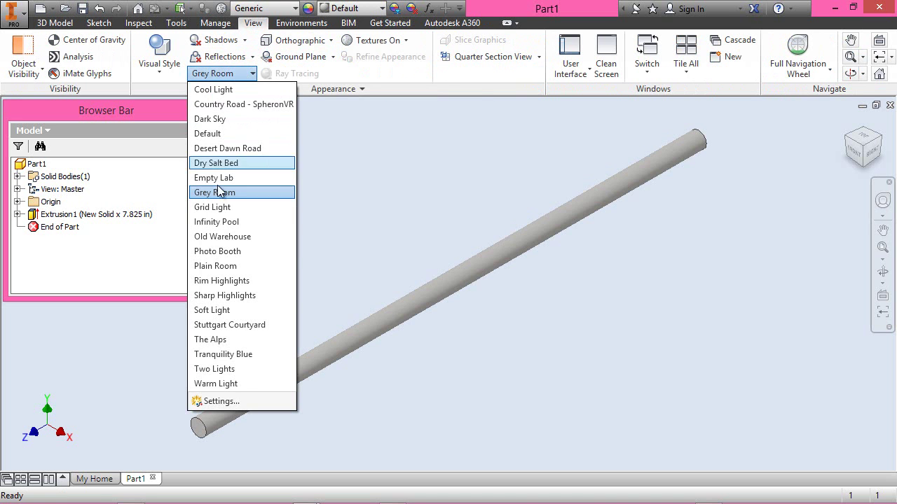
click(240, 369)
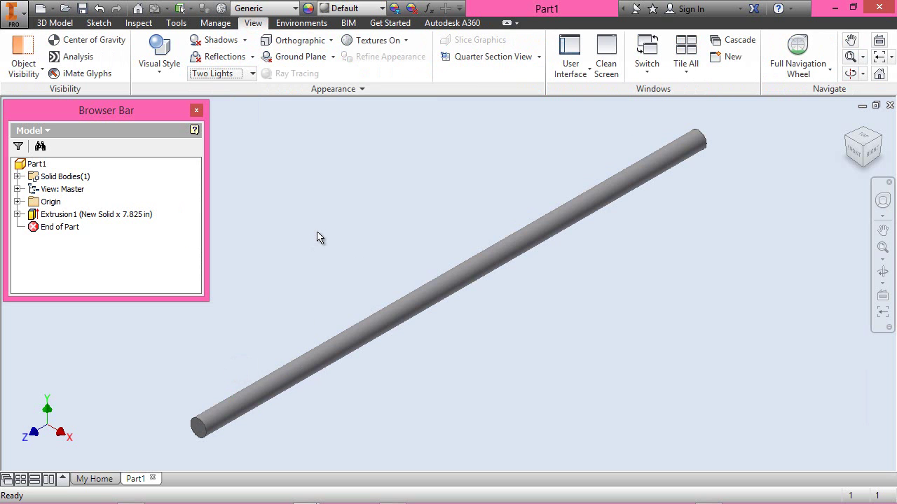
- Edit the Two Lights style by switching on light 3 and setting the brightness of all lights to 46, saving the edits
click(253, 74)
click(229, 400)
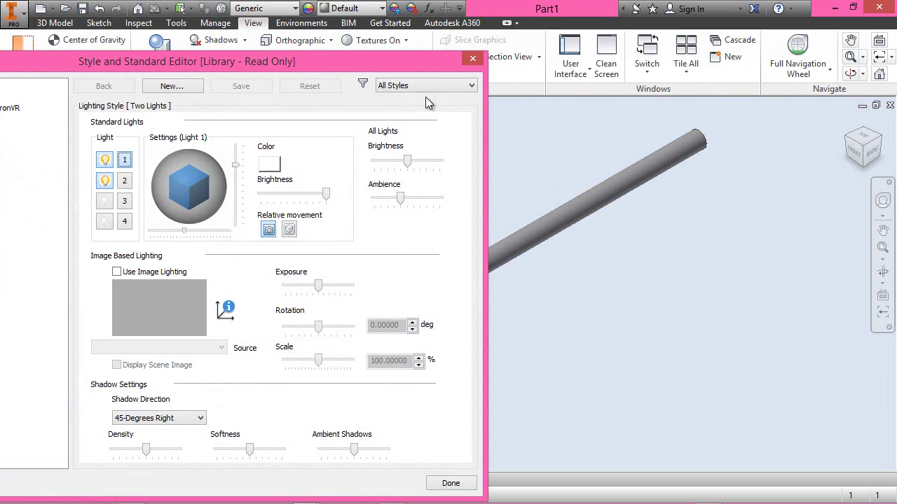
click(105, 201)
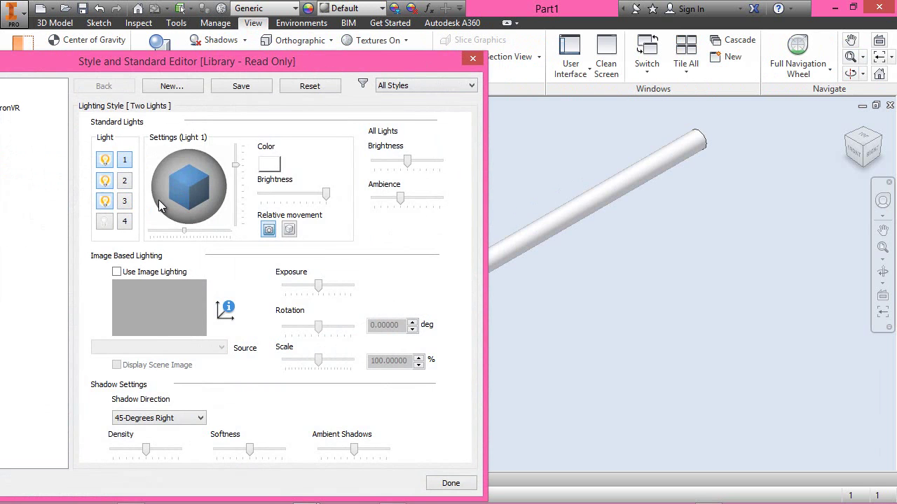
drag(404, 163, 403, 161)
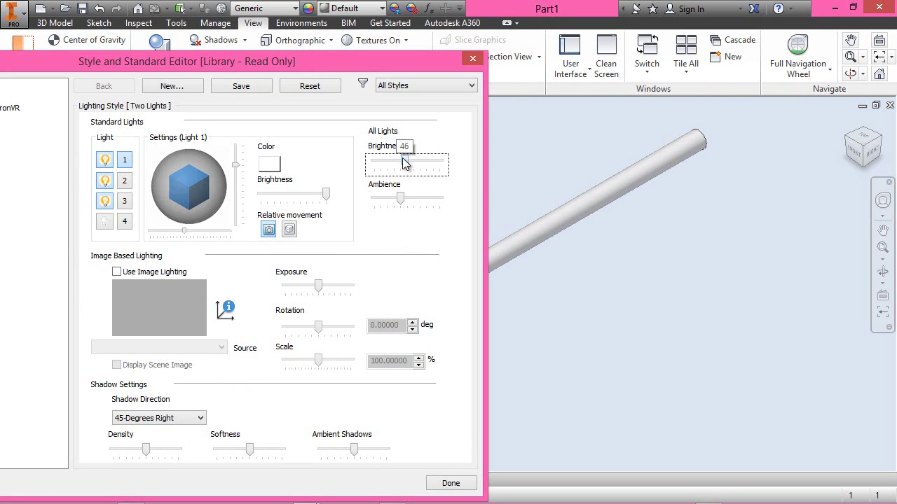
click(450, 483)
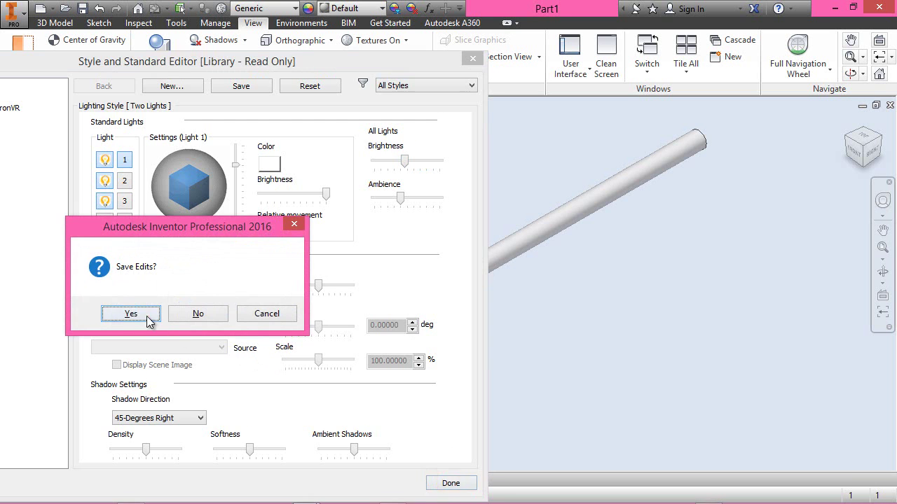
click(145, 316)
click(632, 331)
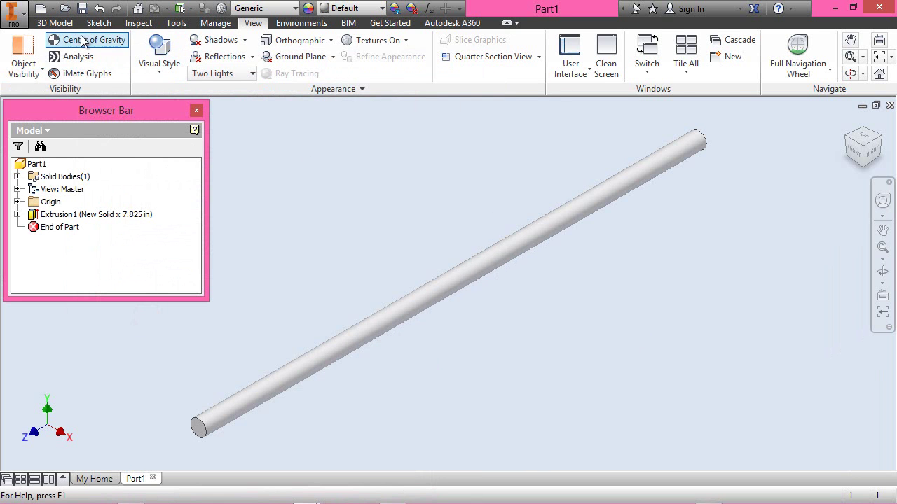
- Save the part as Part1 in a new folder named Gimlet
click(55, 23)
click(82, 8)
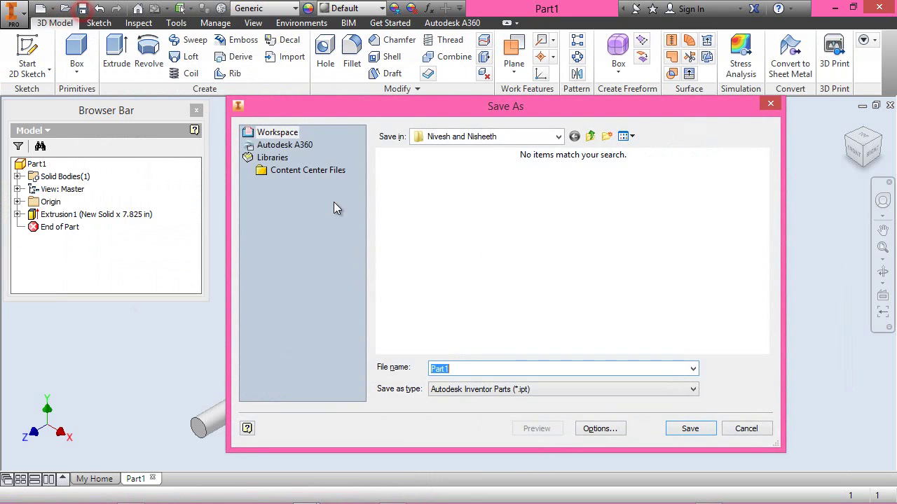
click(606, 136)
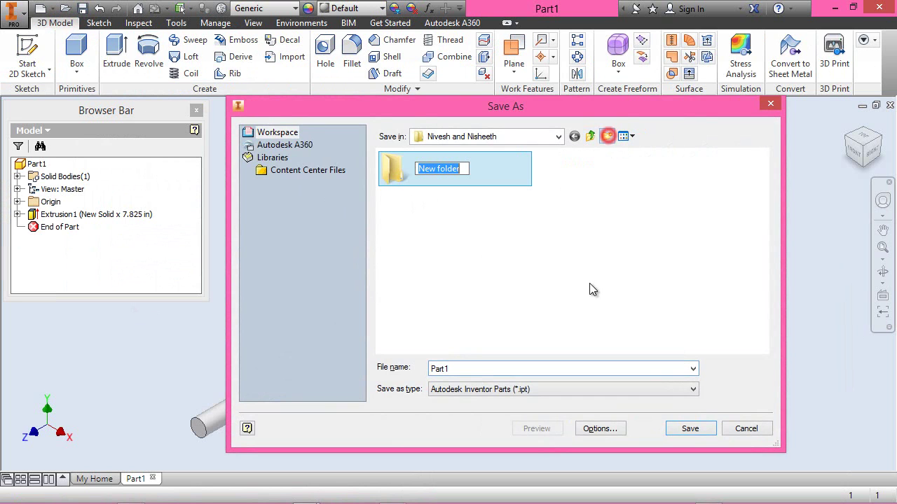
text(Gimlet)
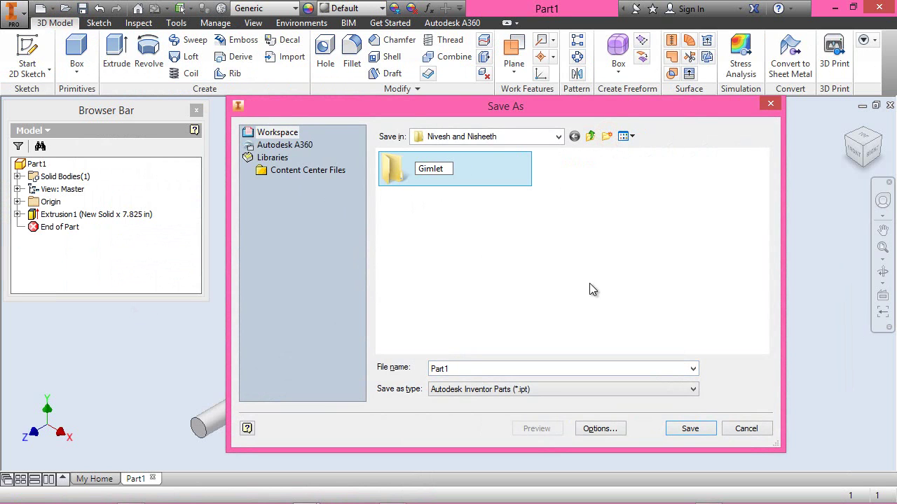
click(589, 289)
double_click(449, 173)
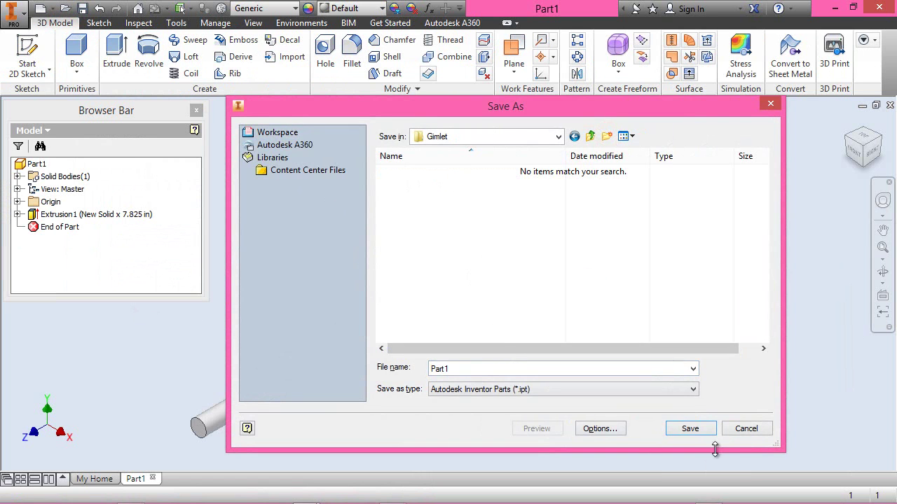
click(707, 432)
click(811, 433)
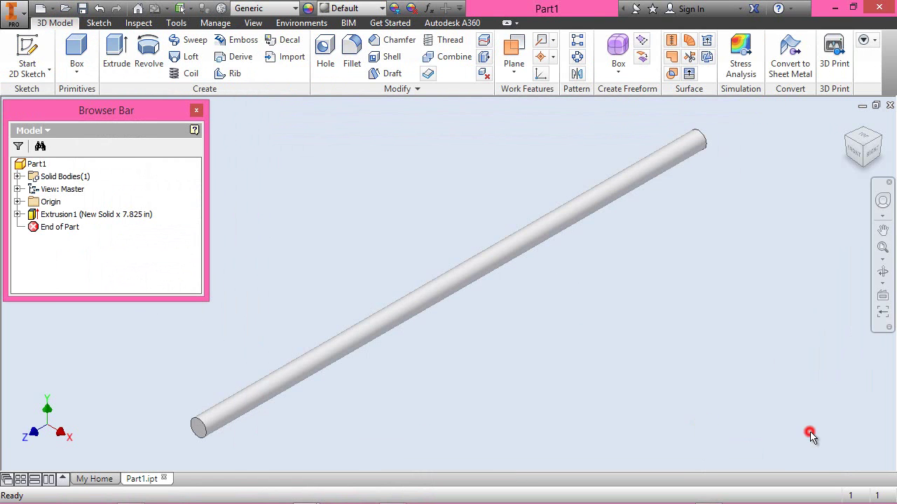
- Create a new sketch on the origin YZ plane and face it from the right side
click(17, 202)
click(68, 202)
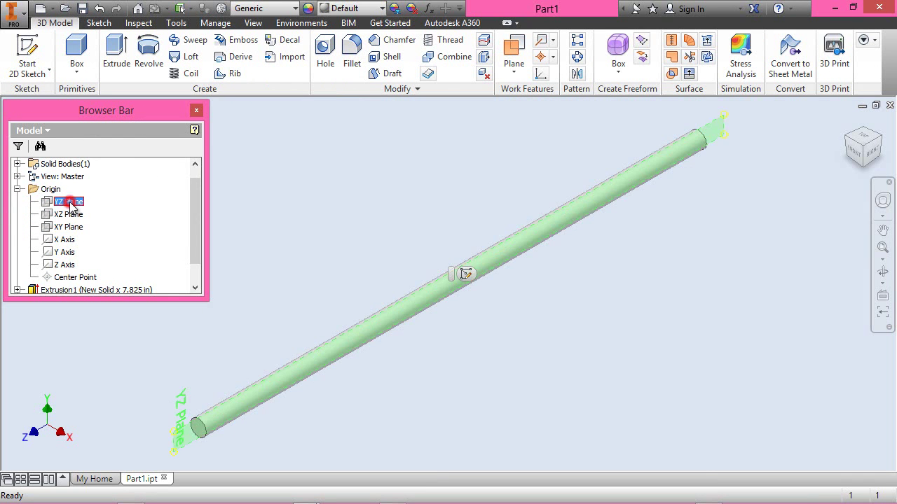
click(466, 275)
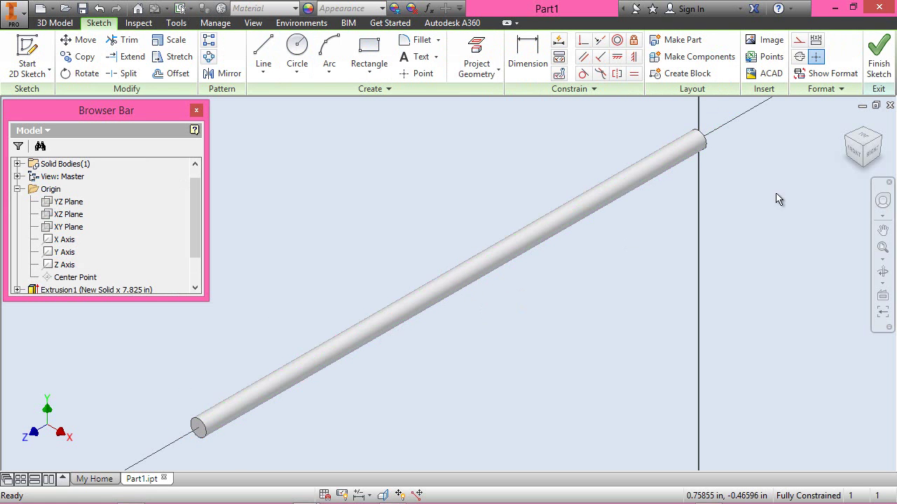
click(871, 149)
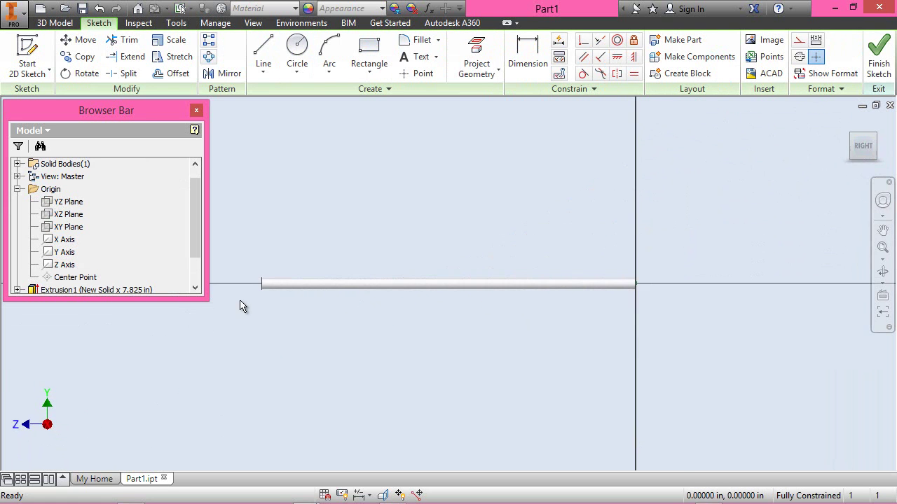
- Slice the graphics at the sketch plane and project the rod's cut edges into the sketch
scroll(266, 272, up, 5)
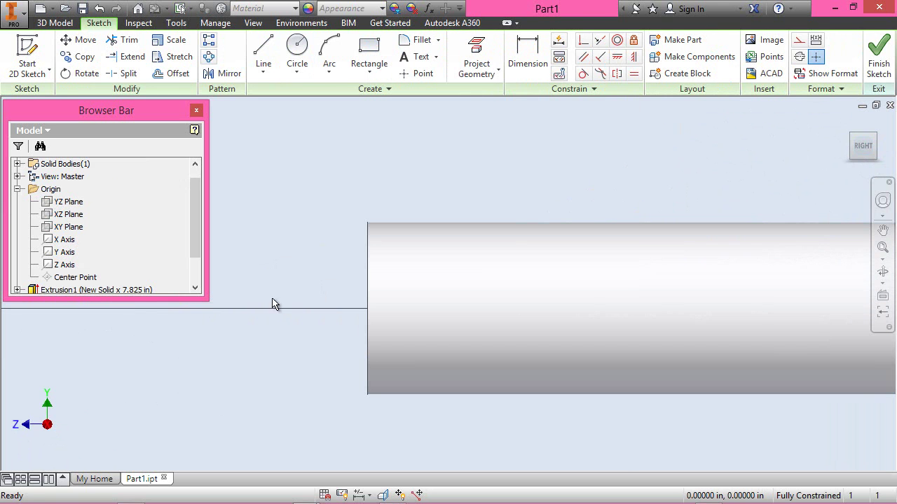
click(383, 496)
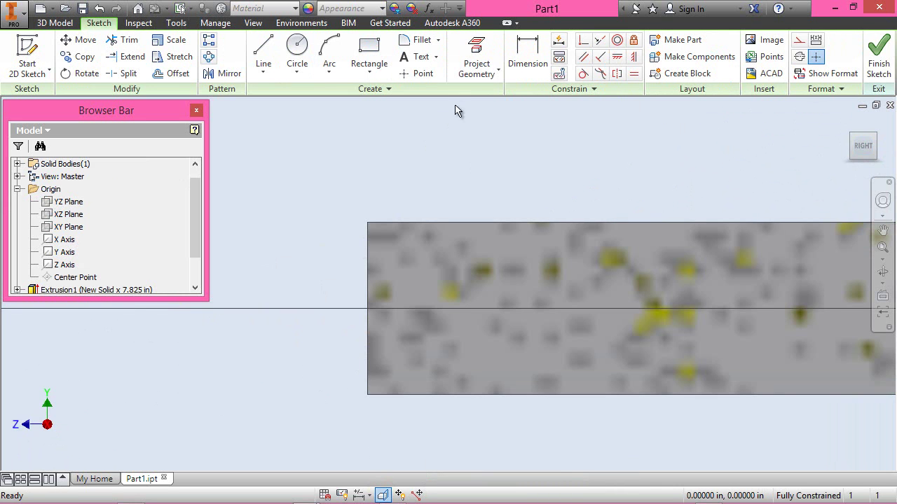
click(482, 69)
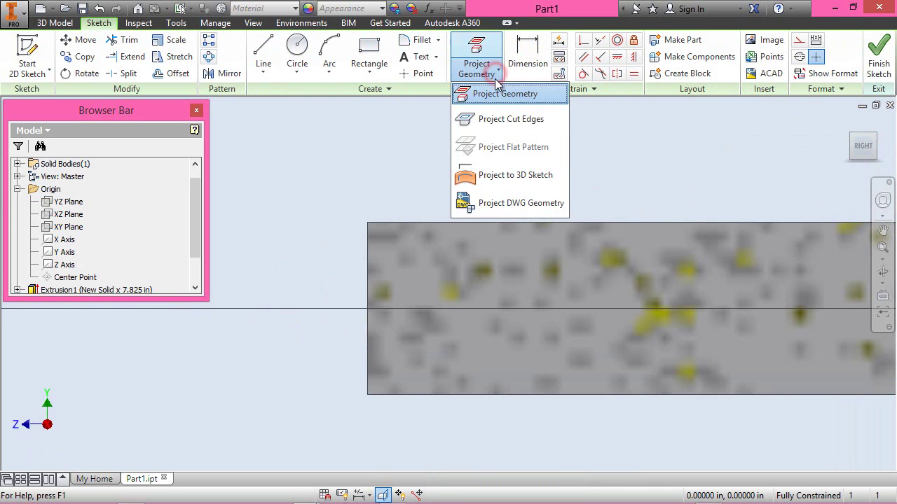
click(507, 122)
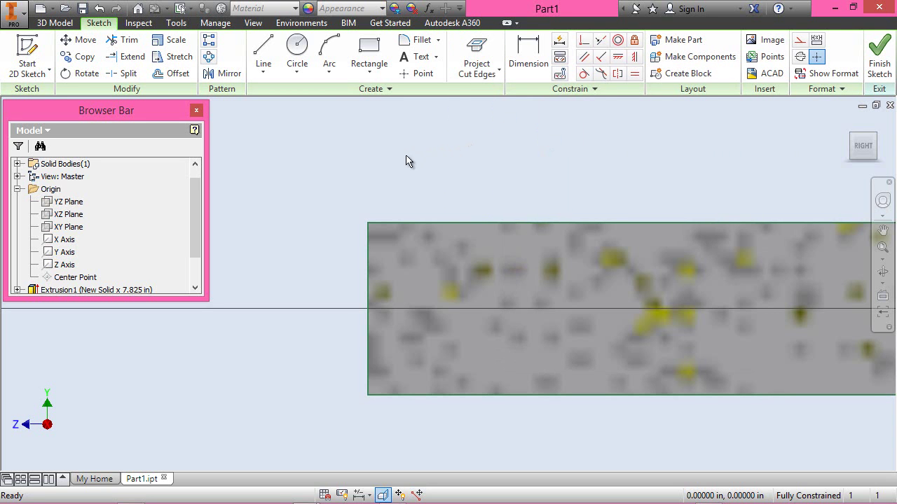
- Sketch a closed four-sided profile over the rod's end with a 0.25 in horizontal outer edge and a slanted inner edge
click(266, 55)
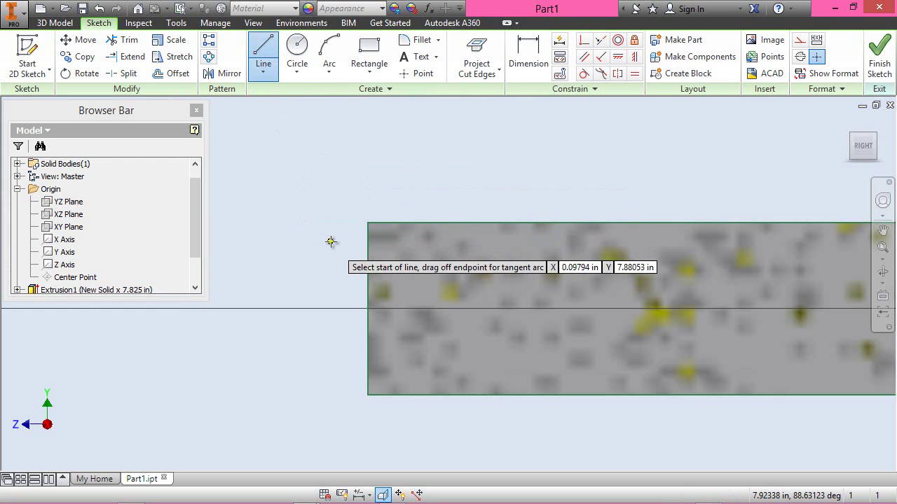
click(367, 281)
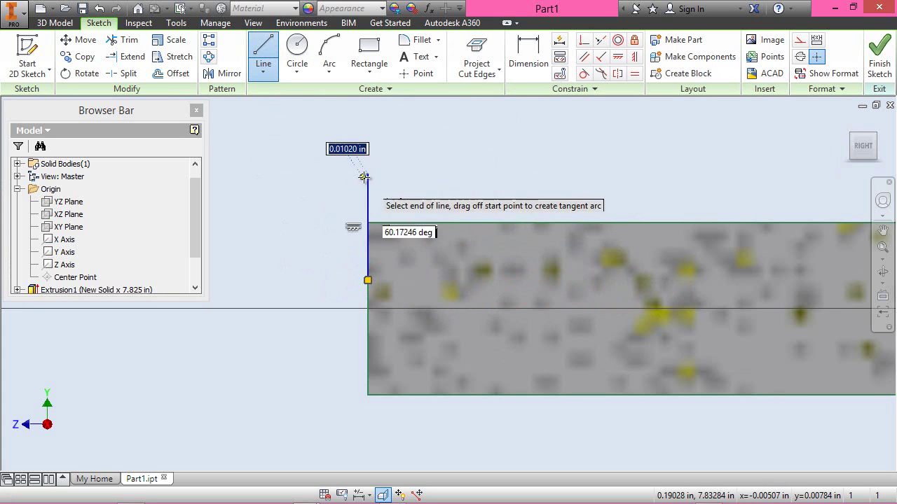
text(.25)
key(Return)
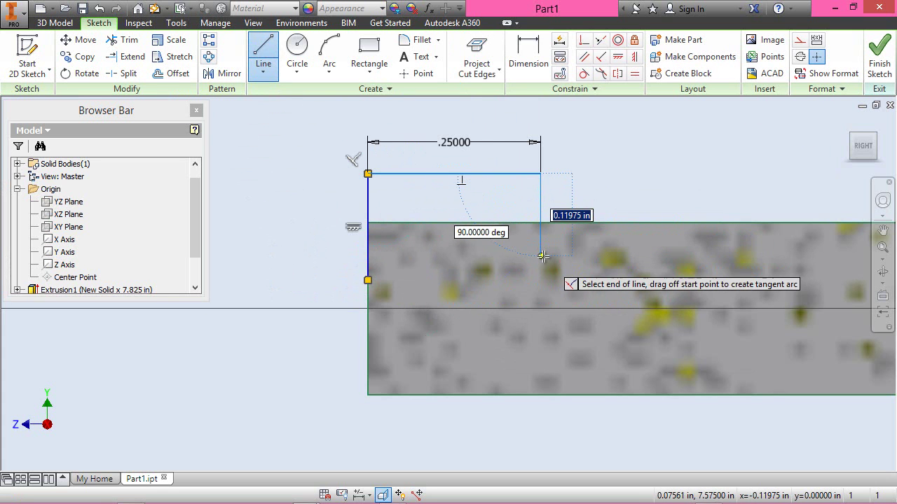
click(540, 243)
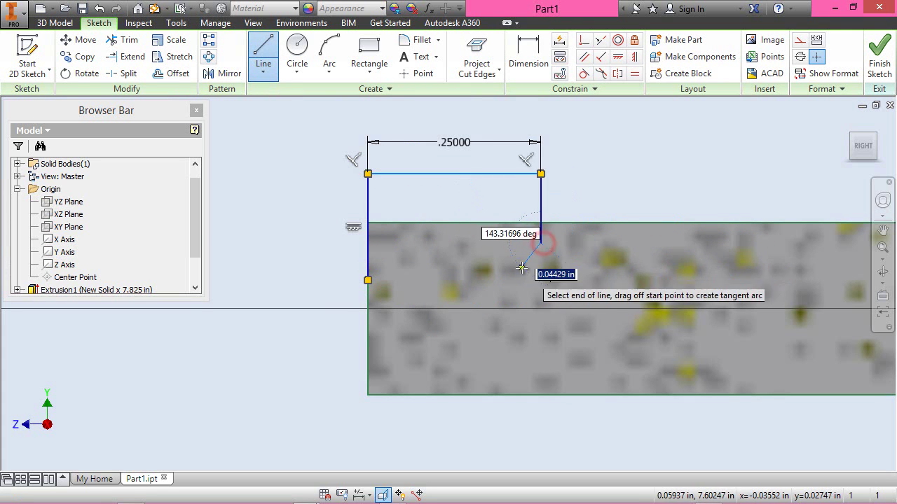
click(367, 280)
- Project the origin Z axis into the sketch as a centre reference
right_click(600, 167)
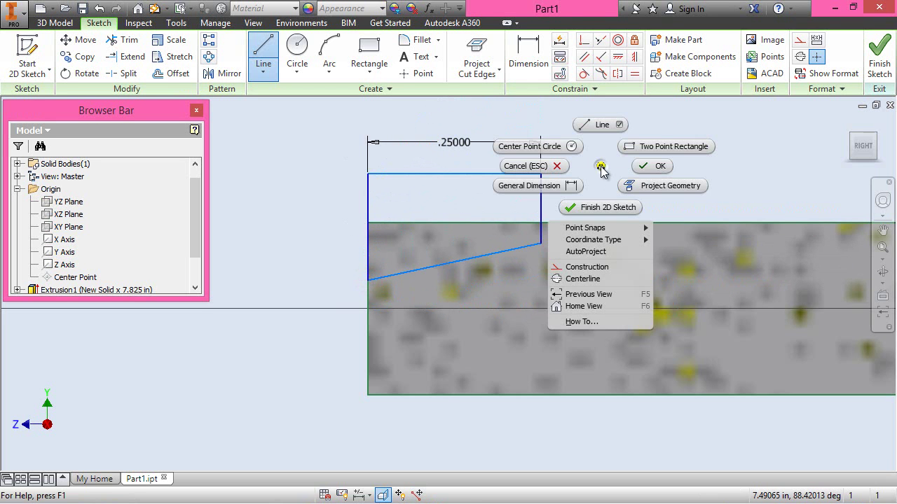
click(647, 186)
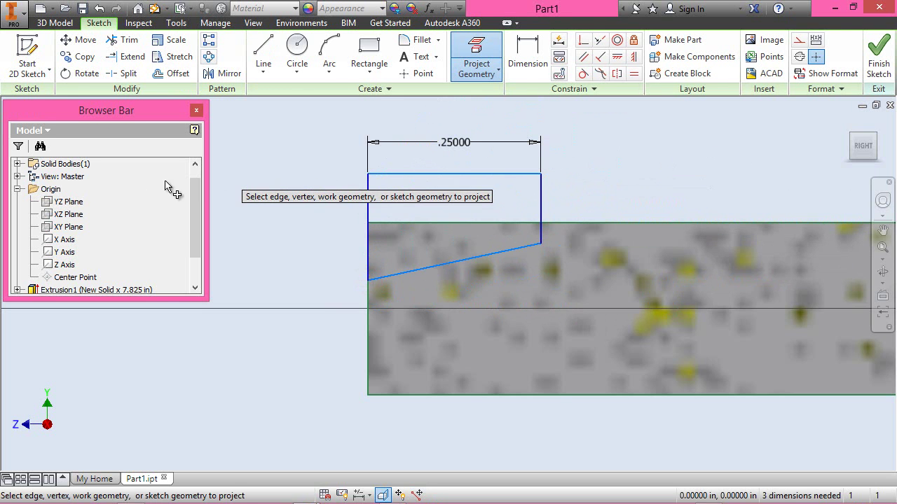
click(63, 265)
- Dimension the slanted line's endpoint farther from the rod's tip at 0.0784 in from the projected axis
right_click(636, 168)
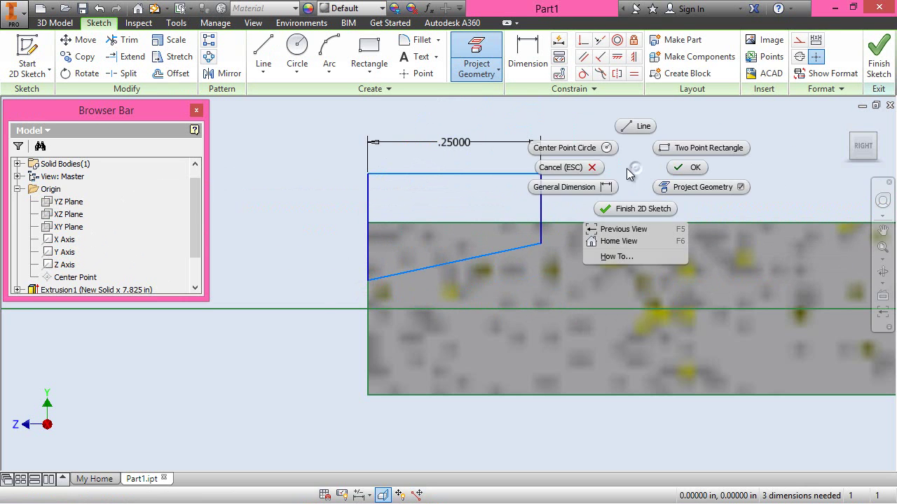
click(596, 187)
click(541, 244)
click(544, 309)
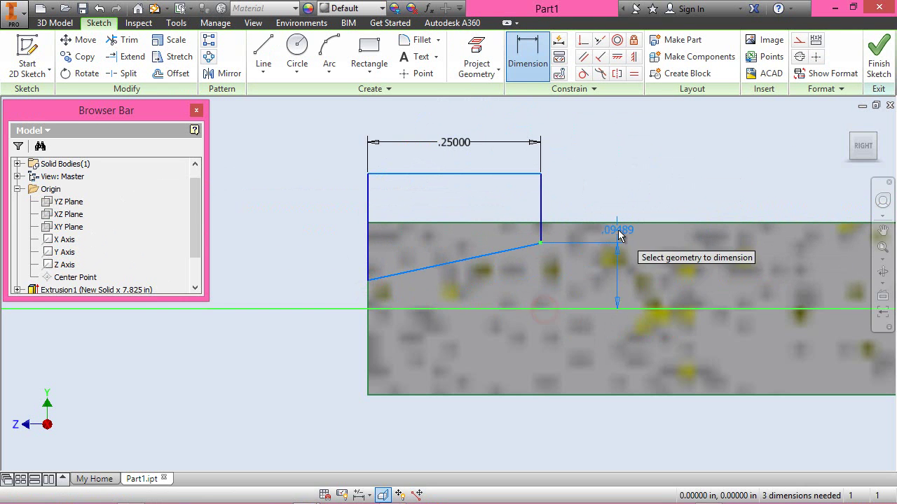
click(659, 195)
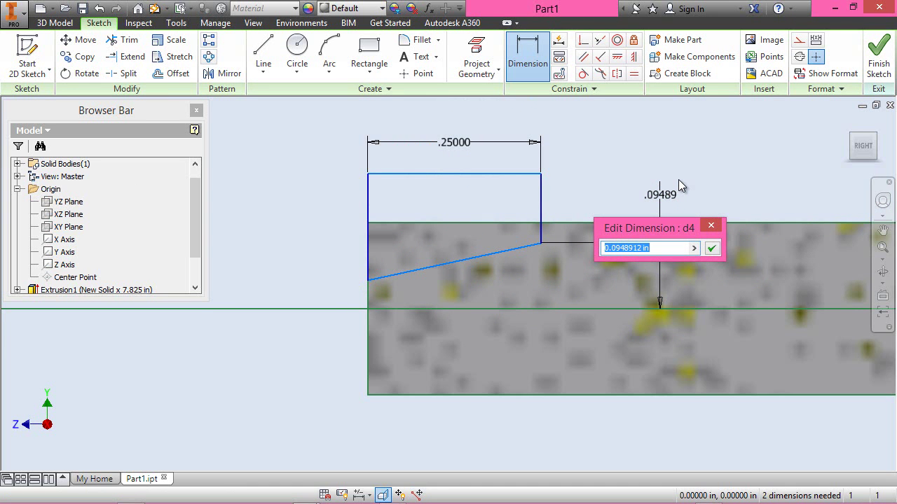
text(0.0784)
key(Return)
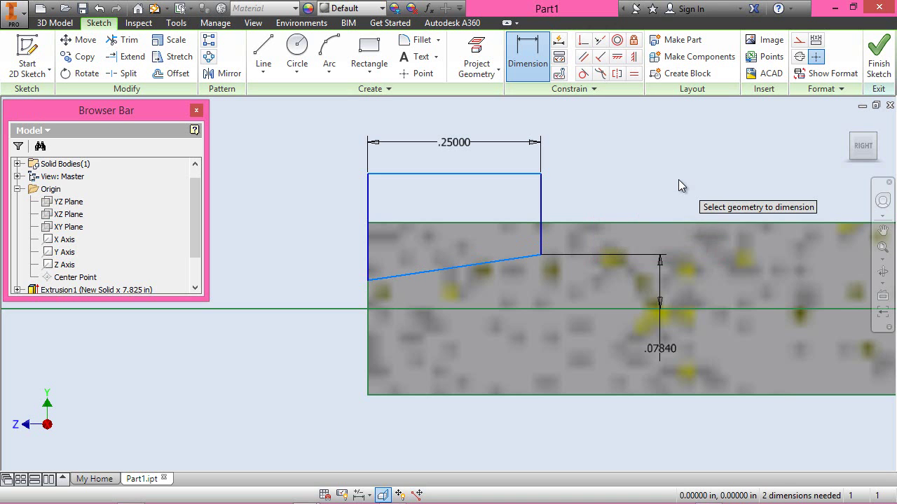
- Dimension the slanted line's endpoint at the rod's tip at 0.03171 in from the axis and finish the sketch
click(369, 280)
click(383, 309)
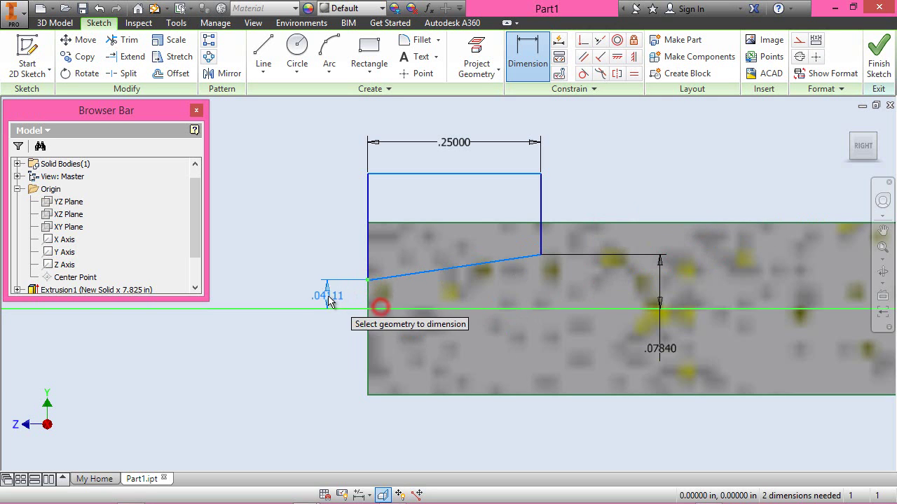
click(323, 299)
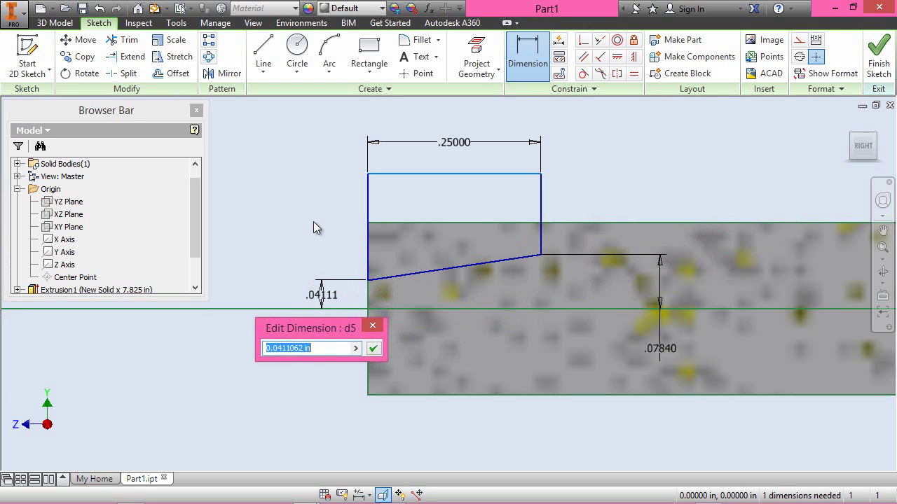
text(0.03171)
key(Return)
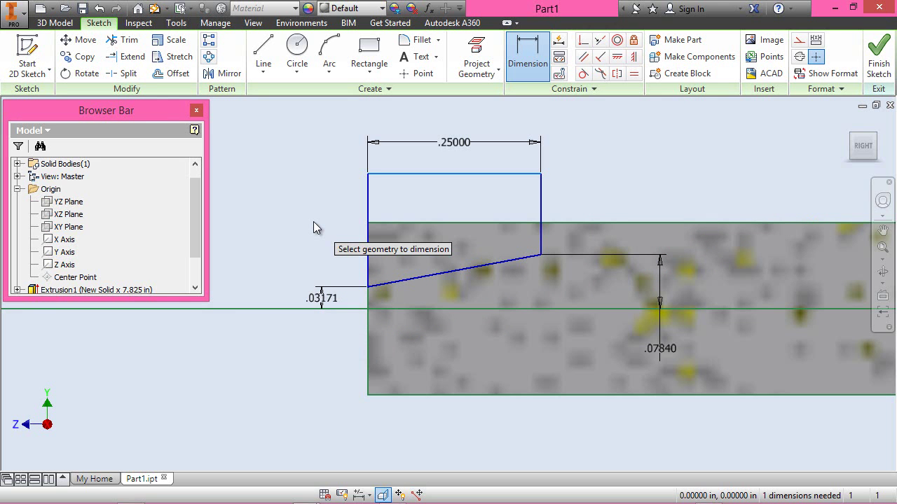
right_click(314, 223)
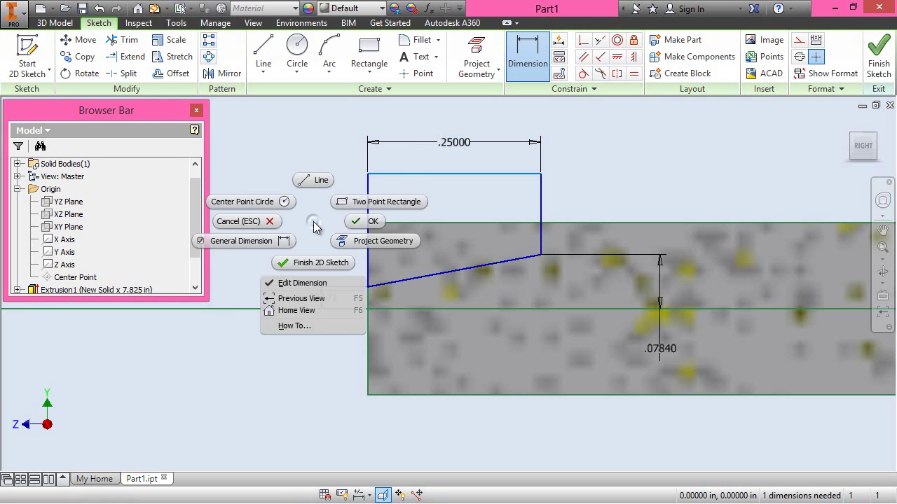
click(354, 224)
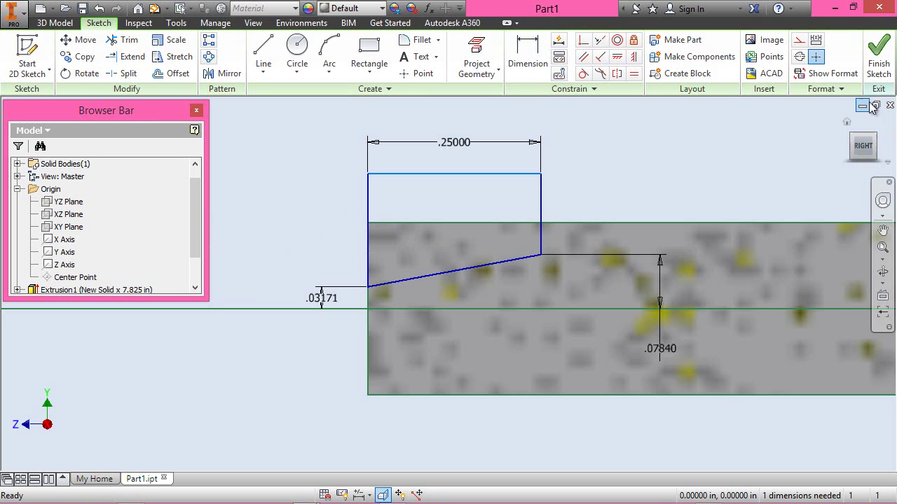
click(879, 54)
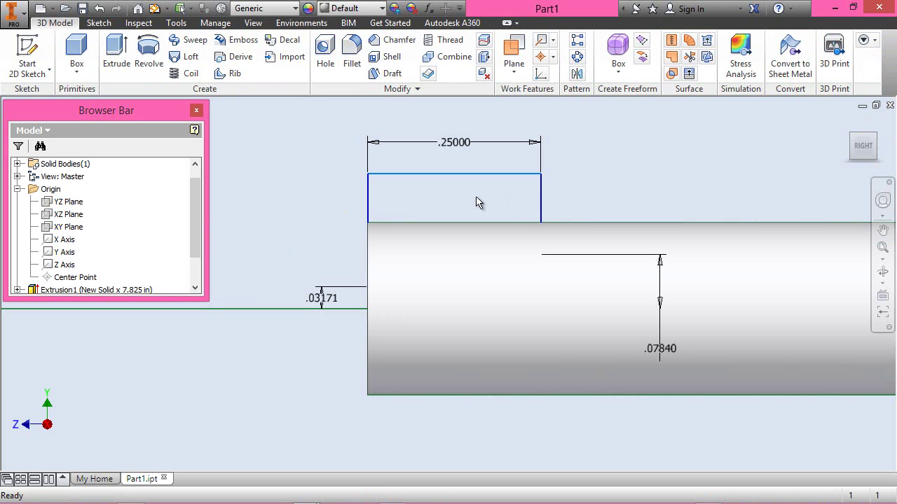
- Revolve the profile fully around the projected Z axis as a cut to taper the rod's end
click(150, 64)
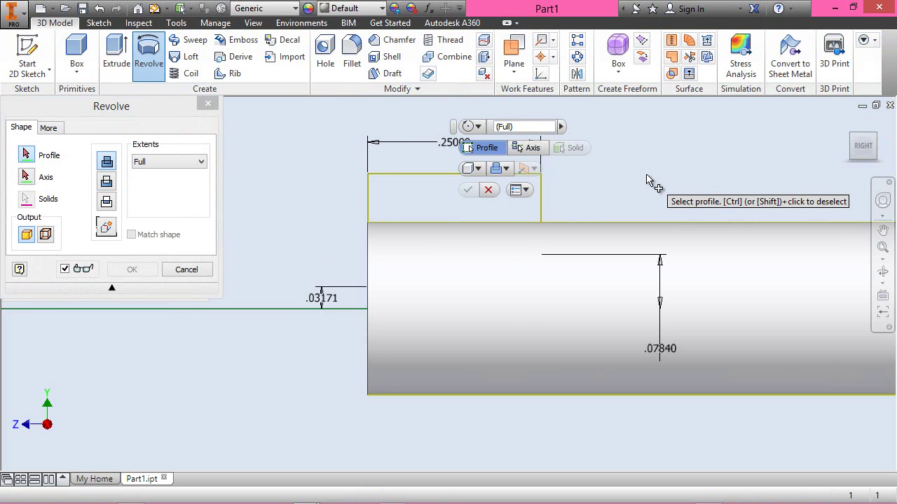
click(456, 200)
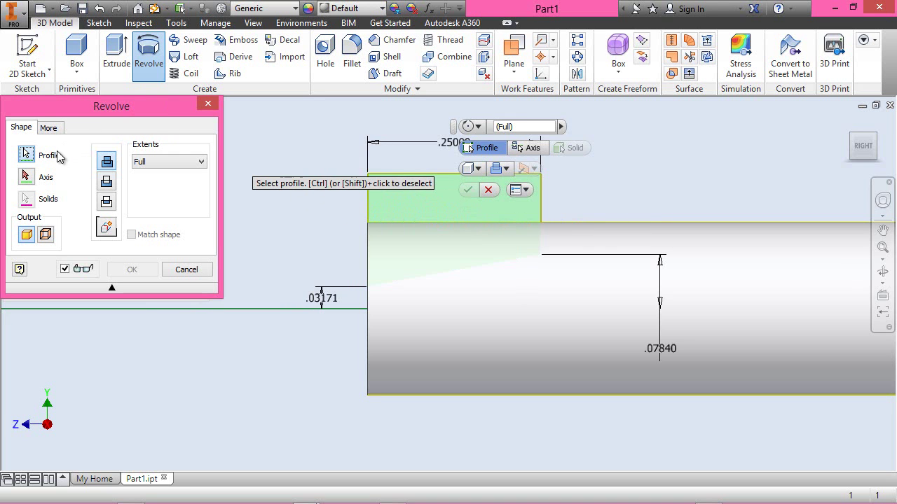
click(26, 178)
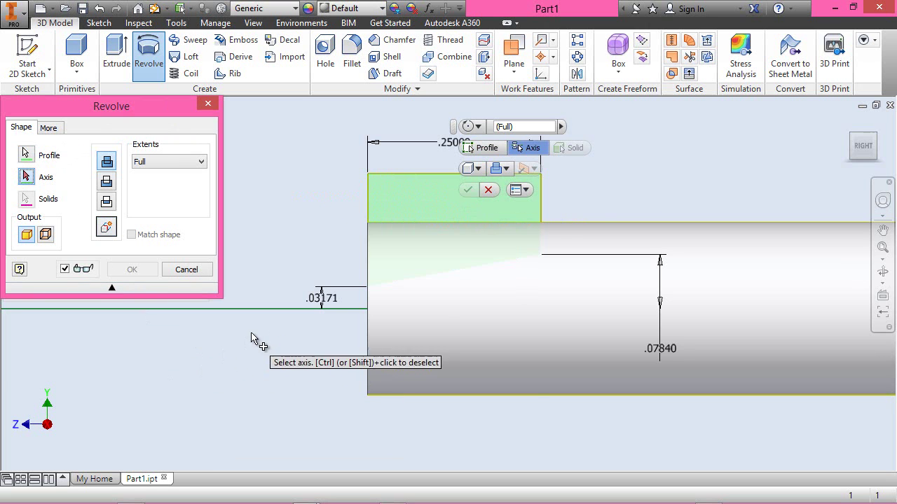
click(274, 309)
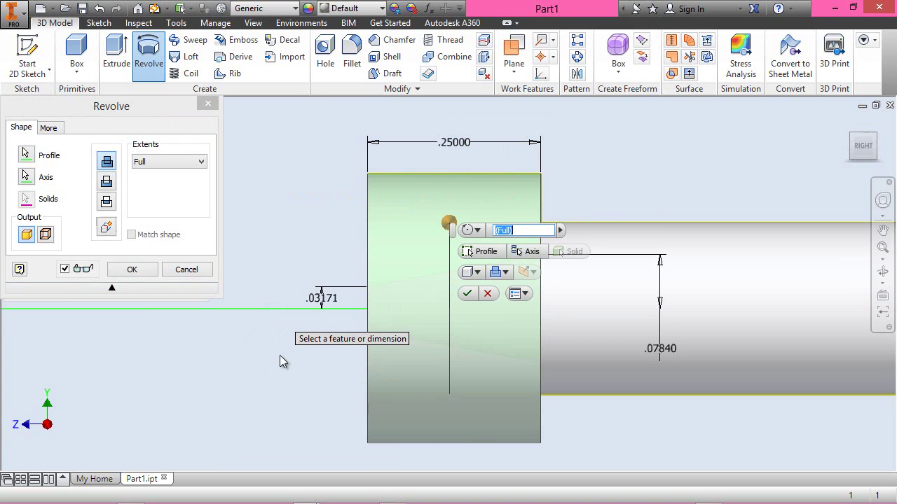
click(128, 115)
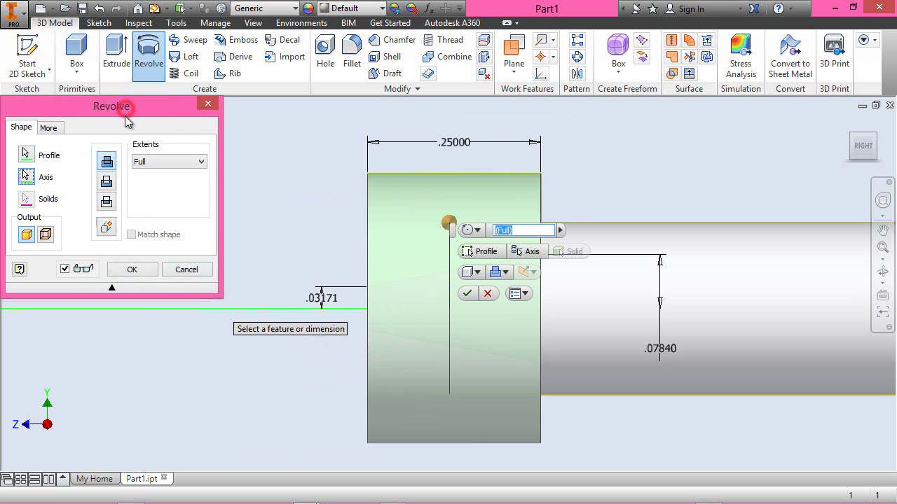
click(108, 183)
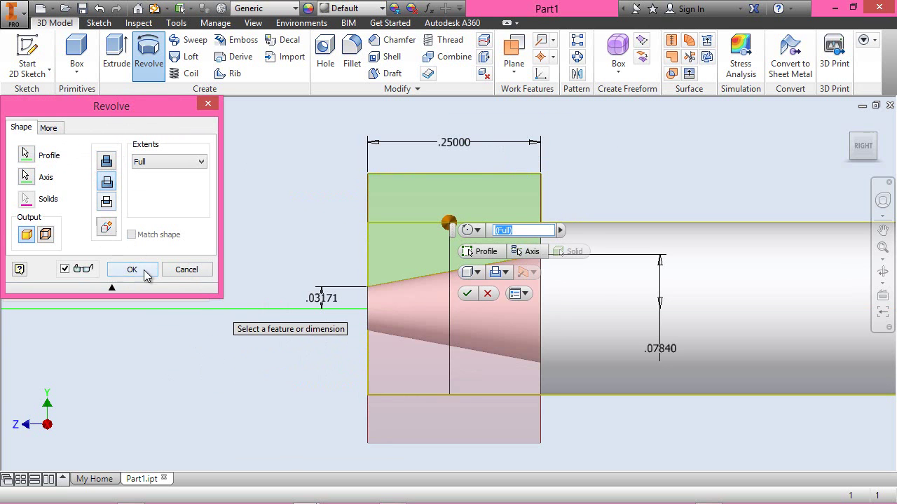
click(132, 269)
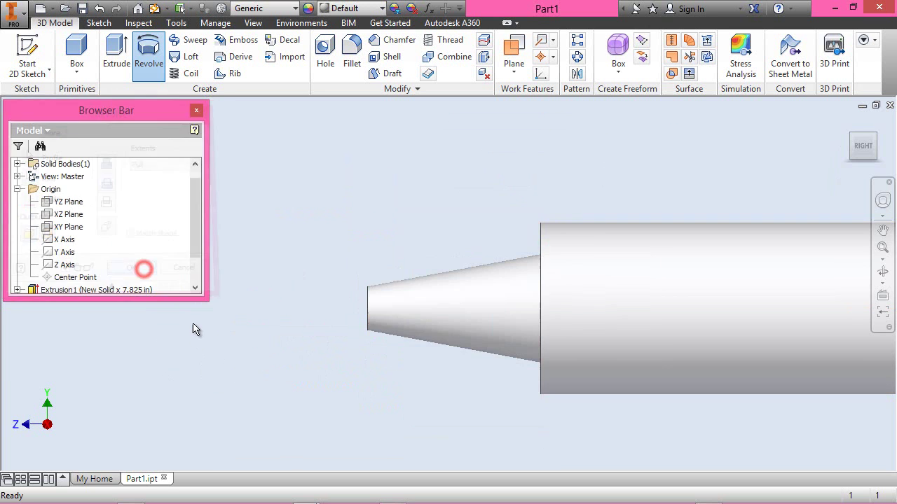
- Collapse the model tree, expand the origin folder and create a new sketch on the YZ plane
click(852, 135)
scroll(314, 365, up, 5)
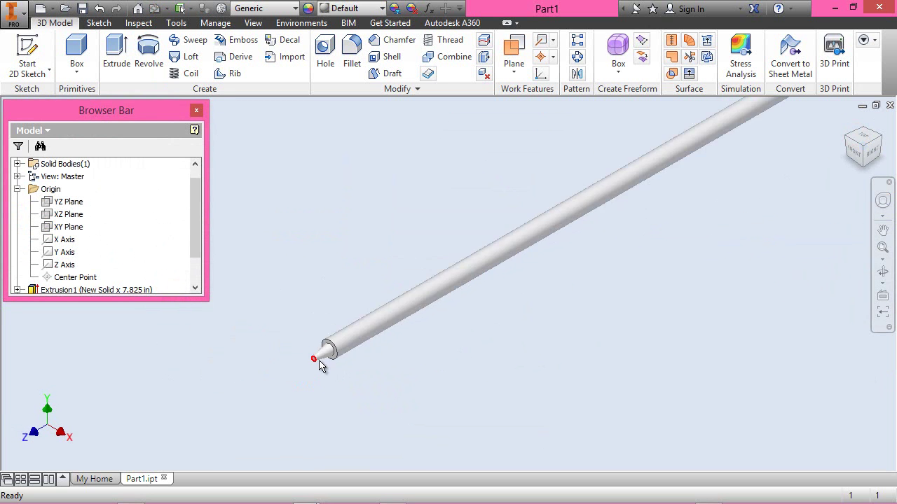
scroll(303, 329, up, 3)
right_click(103, 207)
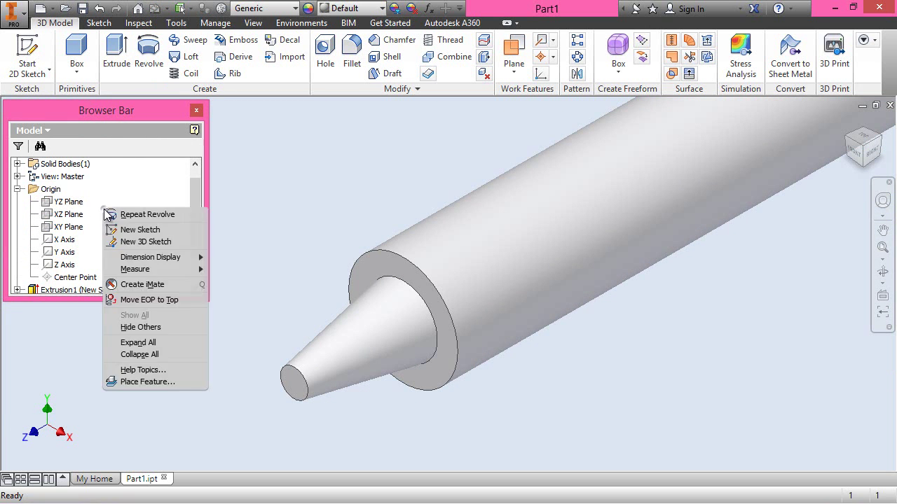
click(135, 353)
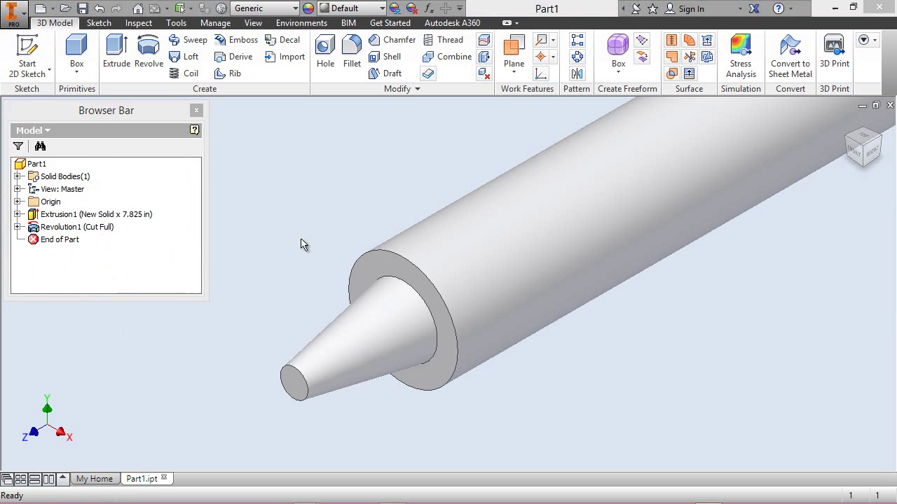
click(17, 202)
scroll(362, 386, up, 2)
scroll(328, 418, down, 5)
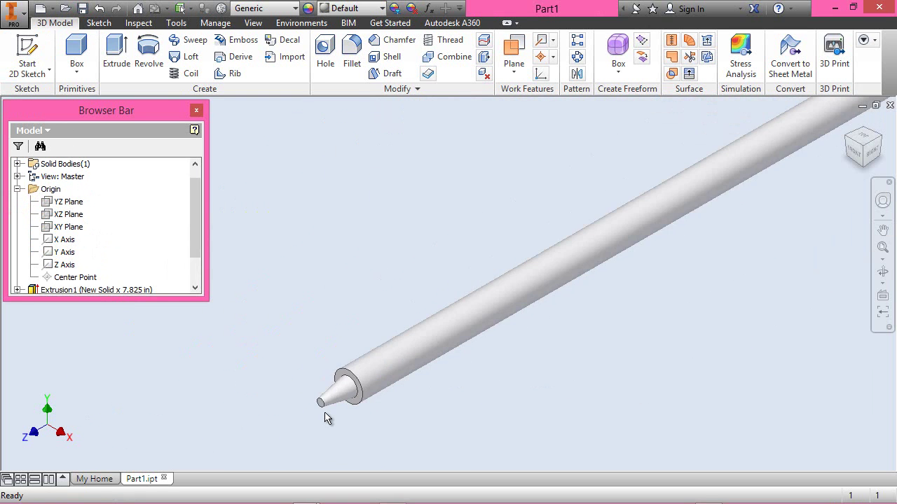
scroll(324, 418, down, 3)
click(69, 202)
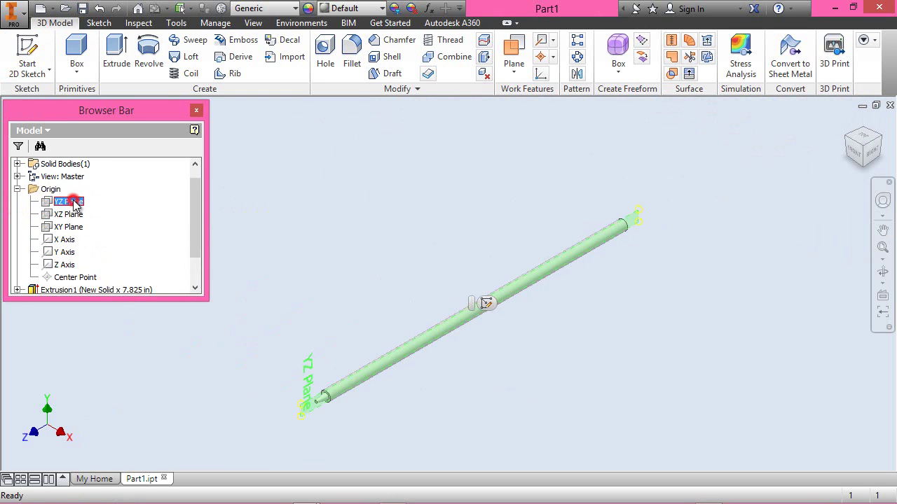
click(484, 303)
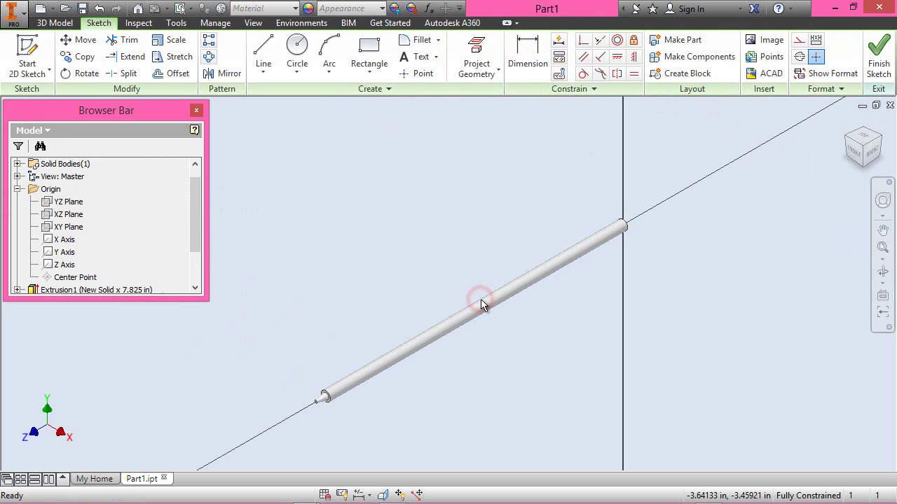
- Project the tapered rod's cut edges into the sketch, face it from the right side and slice the graphics
click(468, 78)
click(476, 119)
click(871, 152)
scroll(280, 287, up, 6)
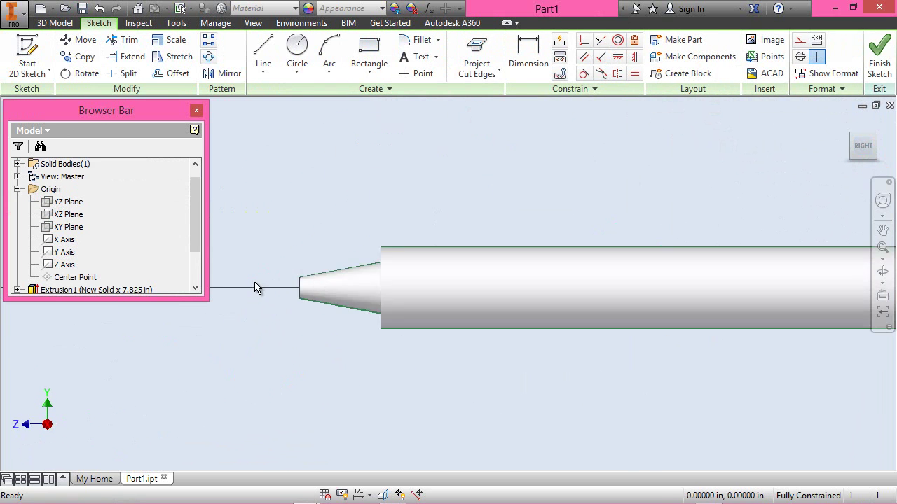
click(383, 494)
- Draw a line about 0.1 in long along the rod's upper edge from the shoulder corner and another down to the taper
click(263, 51)
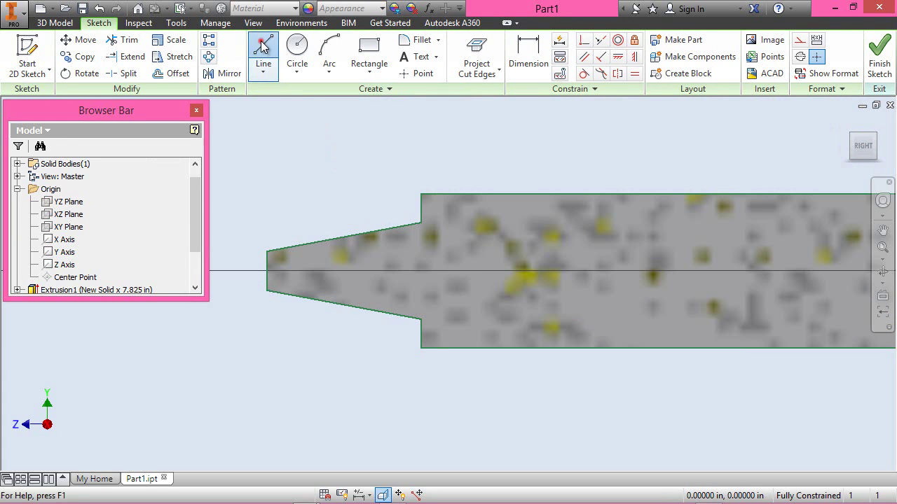
scroll(395, 164, up, 3)
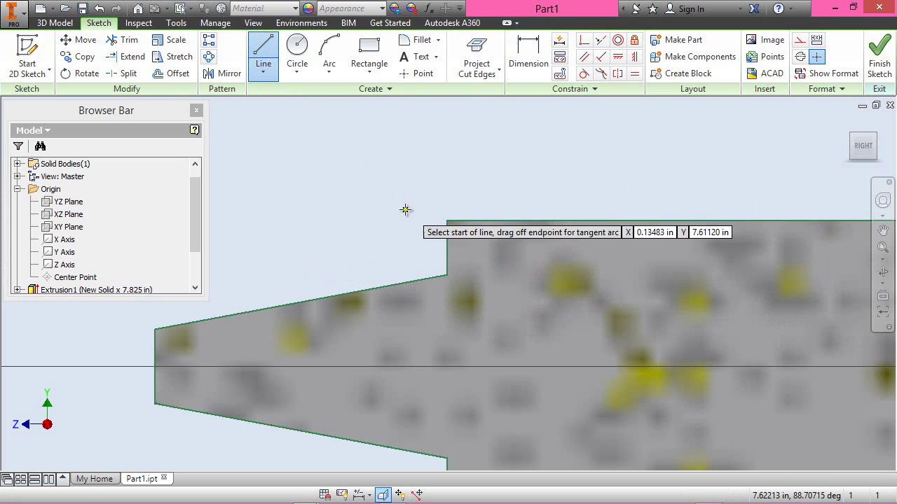
click(445, 221)
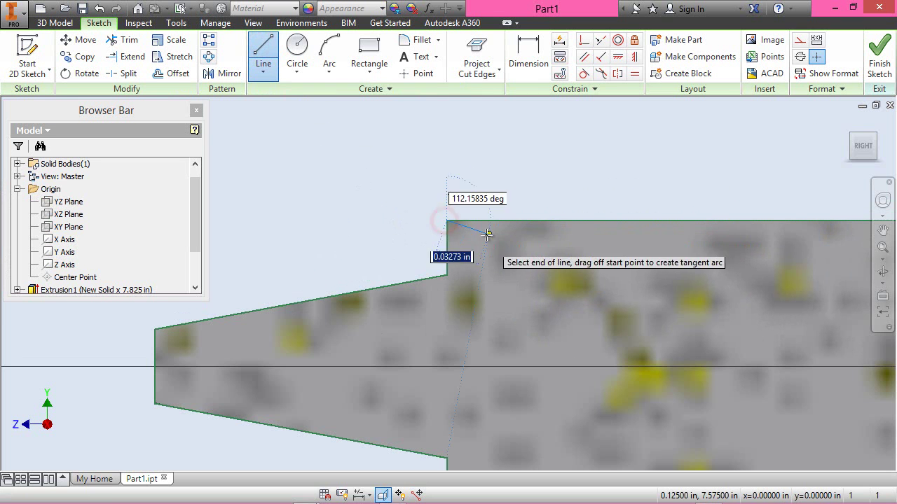
click(564, 220)
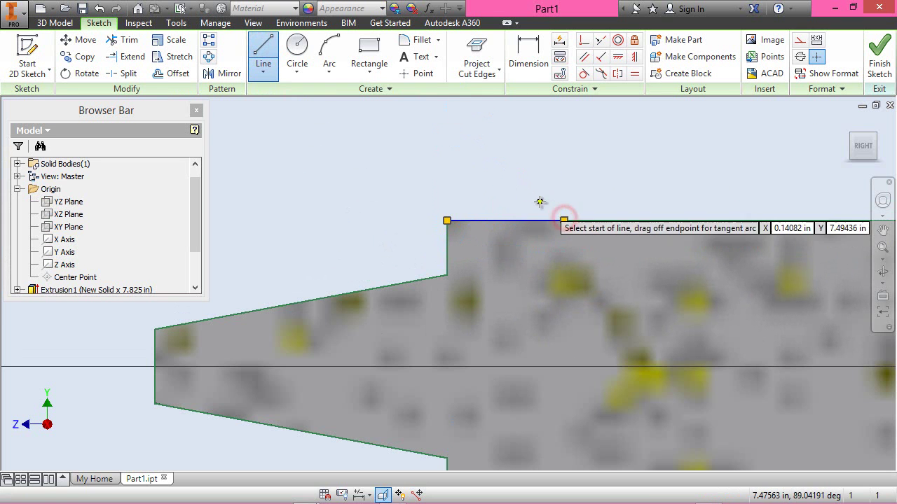
click(447, 221)
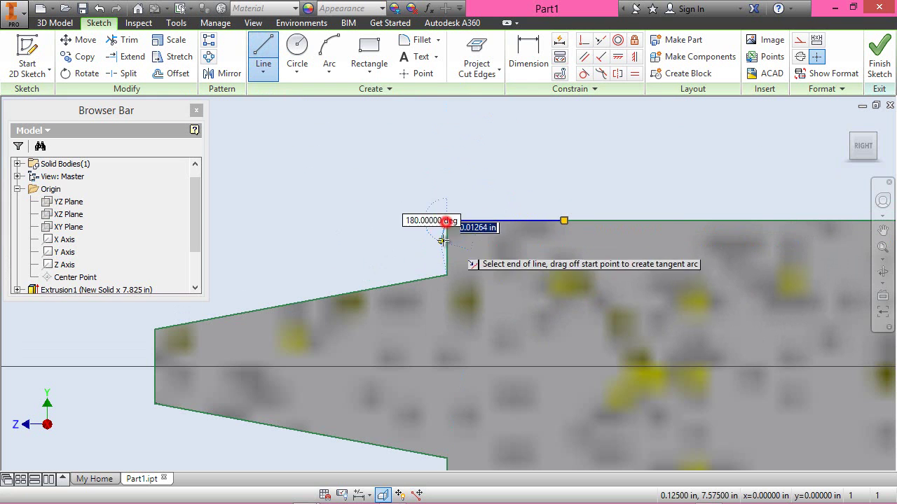
click(446, 275)
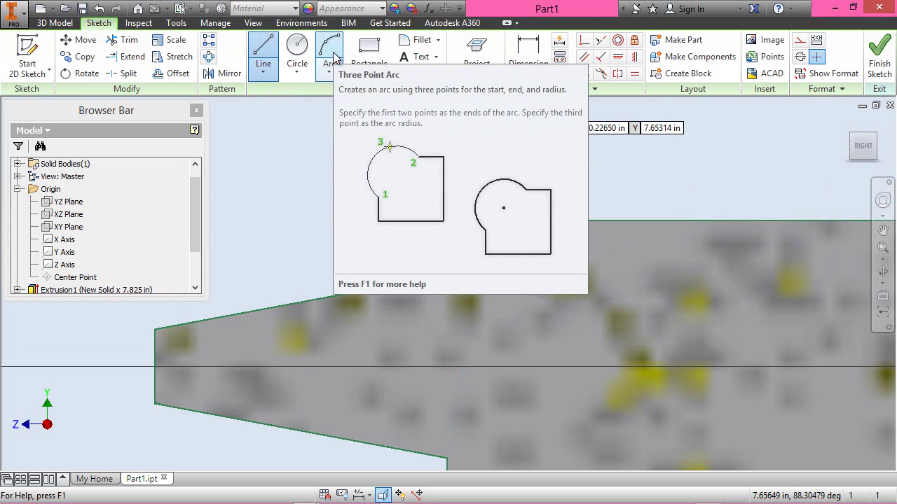
- Close the shoulder profile with a three-point arc of about 0.123 in radius between the two lines' free ends
click(329, 56)
click(448, 277)
click(565, 221)
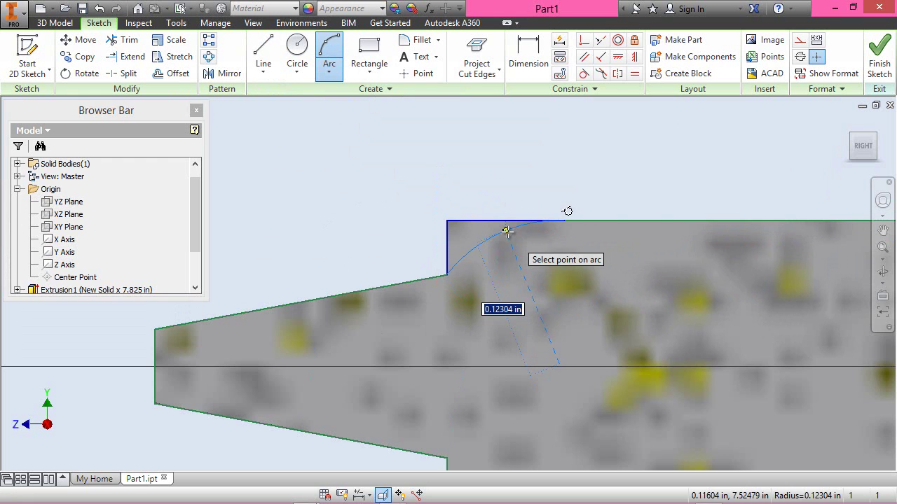
click(507, 232)
right_click(539, 175)
click(557, 180)
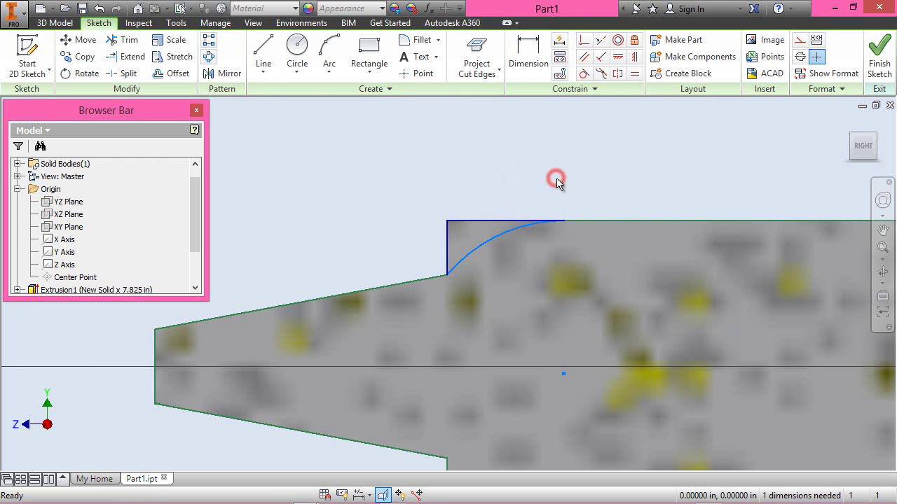
- Dimension the profile's horizontal line at 0.125 in and finish the sketch
click(543, 71)
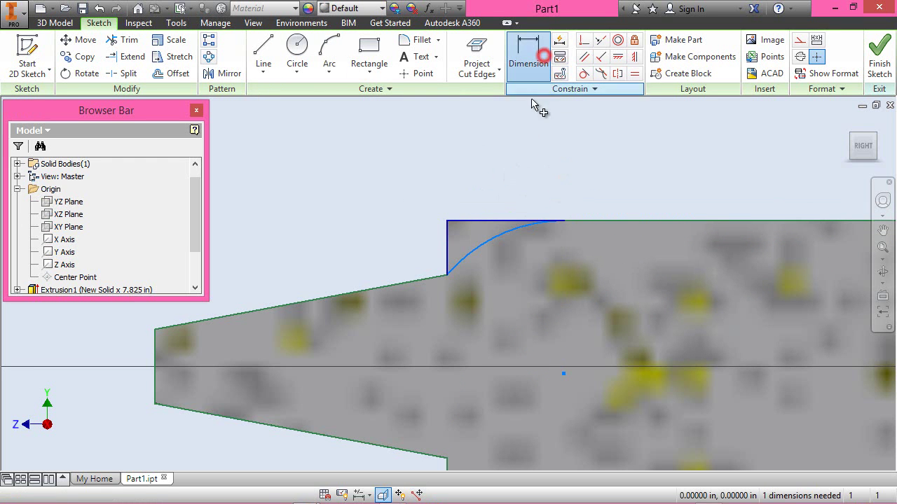
click(560, 222)
click(516, 176)
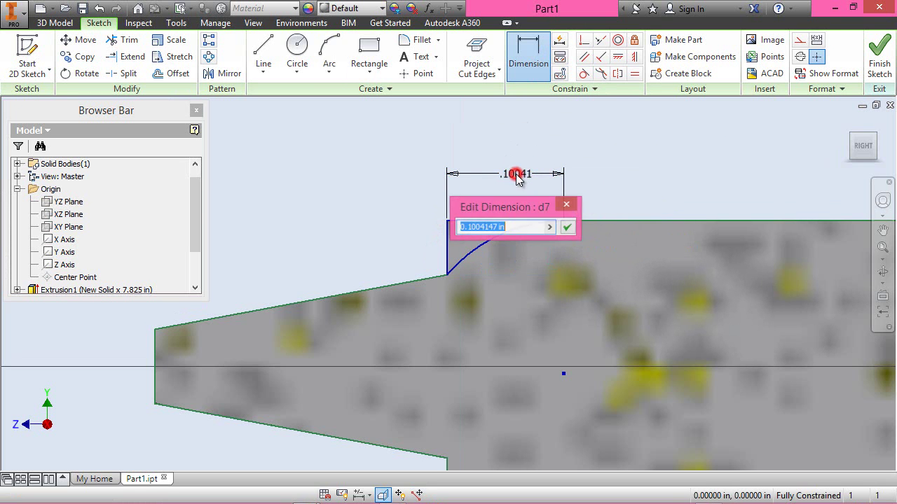
text(.125)
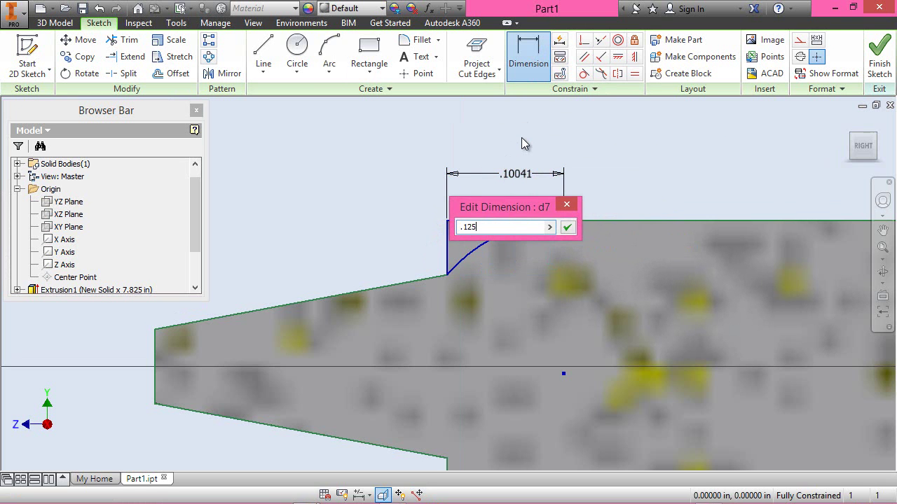
key(Return)
right_click(521, 137)
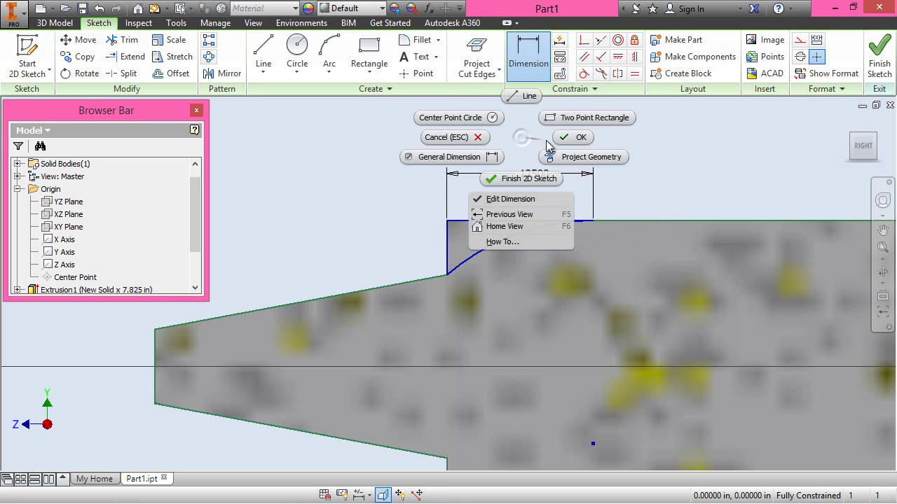
click(573, 135)
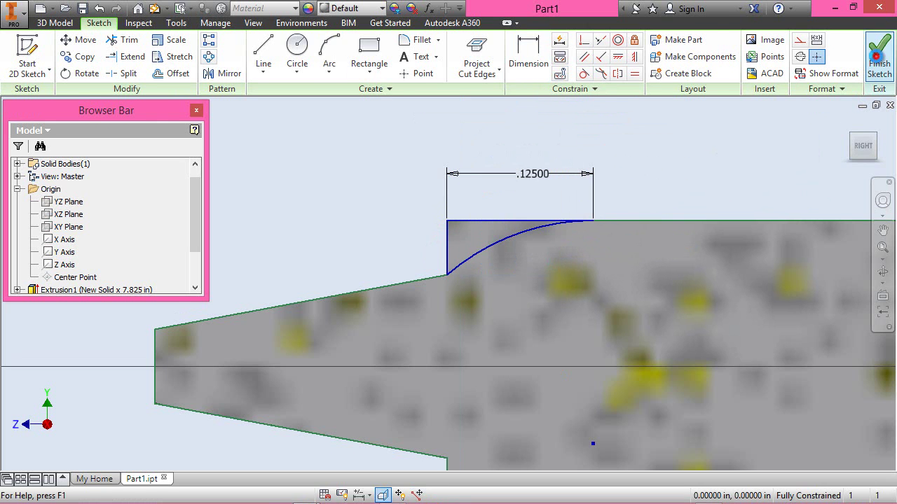
click(879, 62)
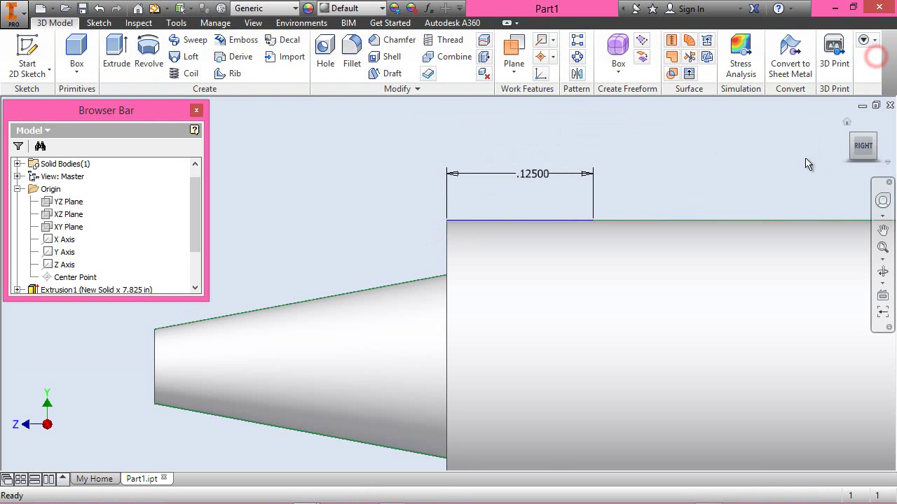
- Revolve the shoulder profile fully around the Z axis as a cut to round the rod's shoulder
click(853, 142)
scroll(330, 360, up, 5)
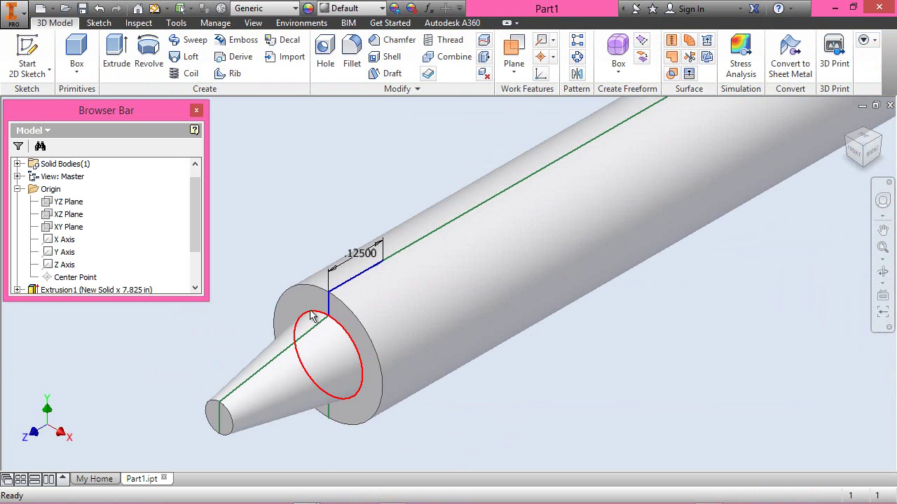
click(149, 57)
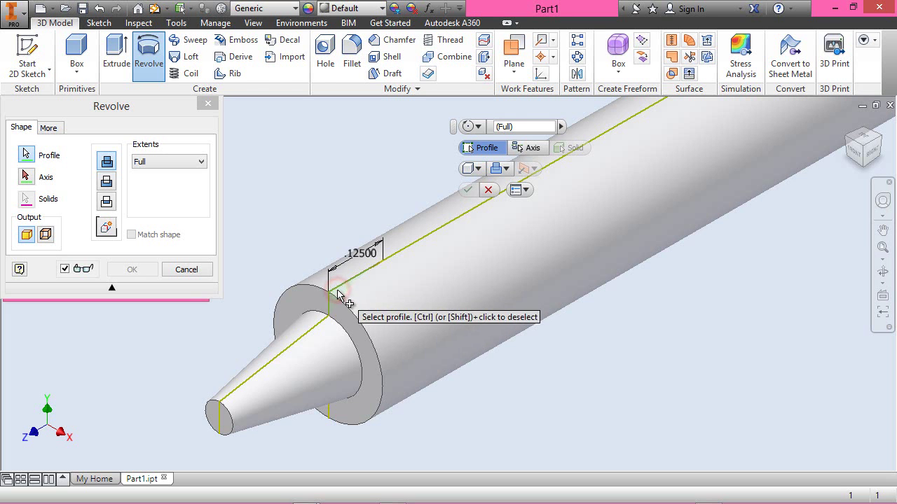
click(111, 99)
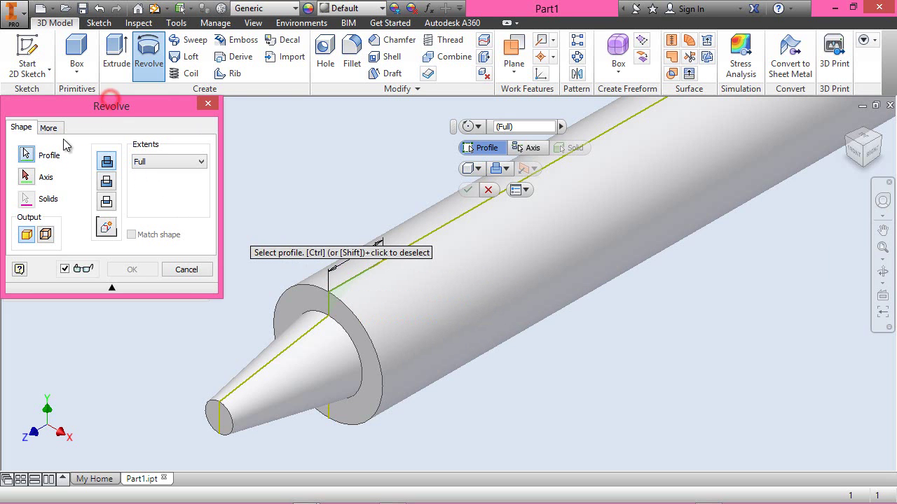
click(26, 177)
drag(111, 113, 333, 119)
click(64, 265)
click(334, 111)
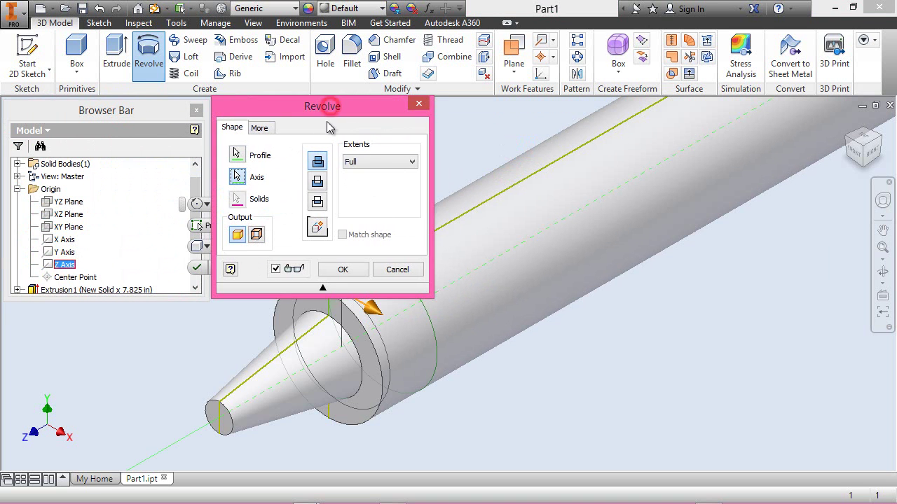
click(318, 182)
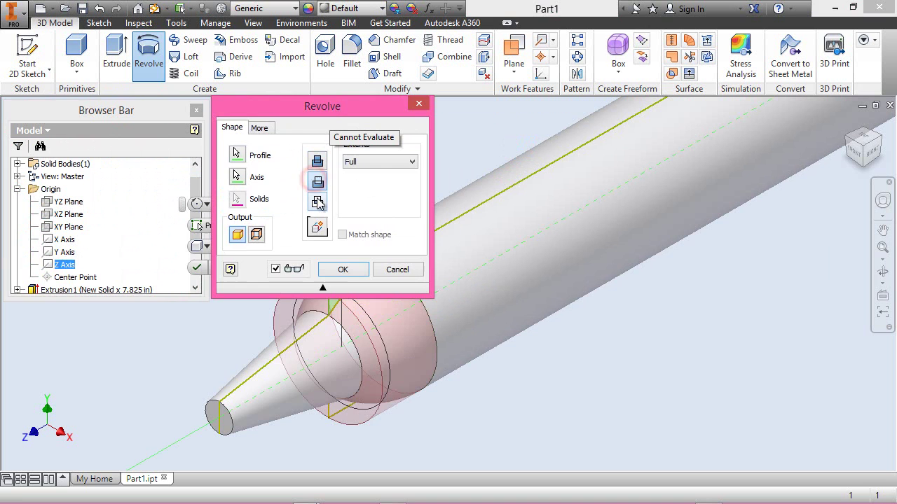
click(342, 269)
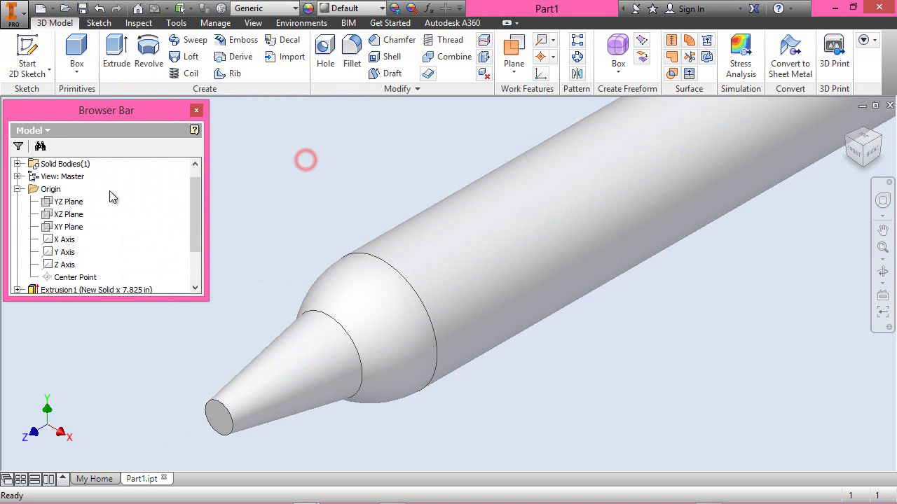
- Create a new sketch on the YZ plane and project the rod's cut edges into it
click(18, 190)
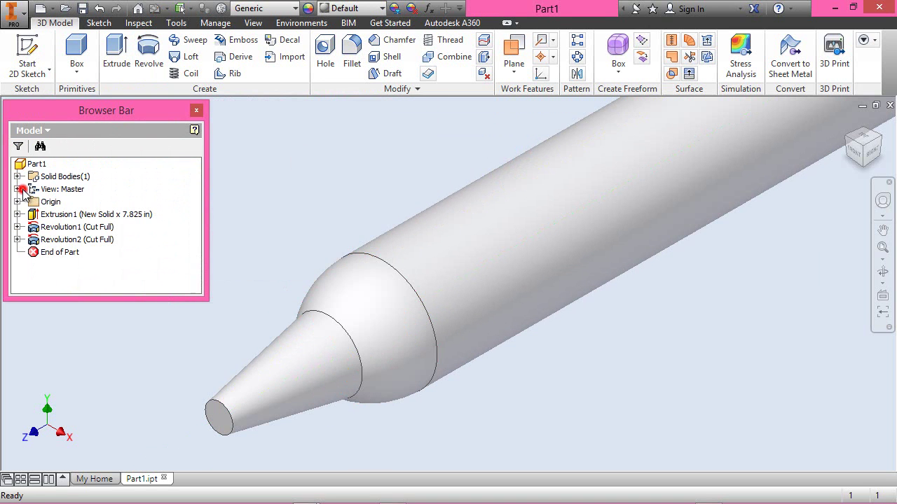
click(82, 9)
click(17, 202)
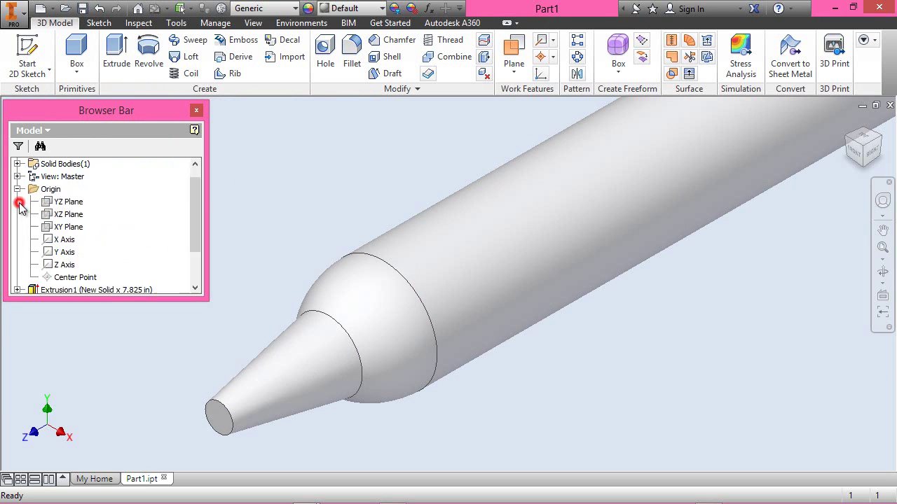
click(28, 56)
click(70, 202)
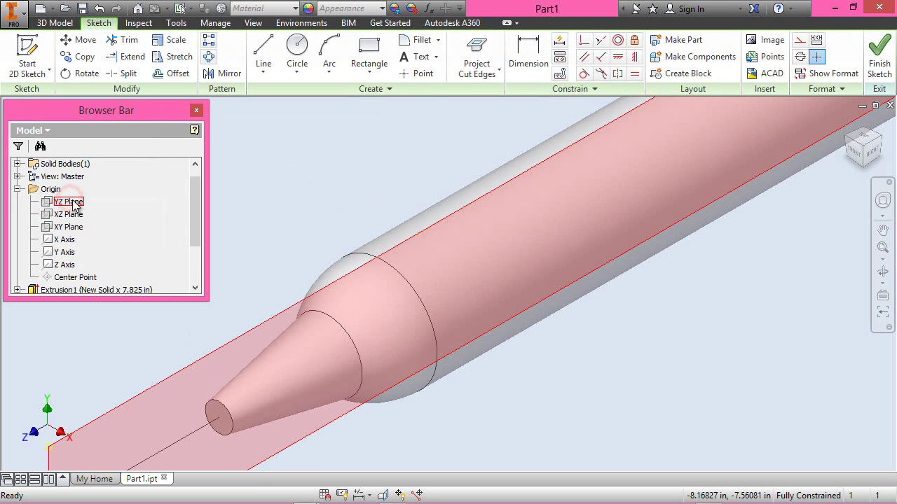
click(476, 53)
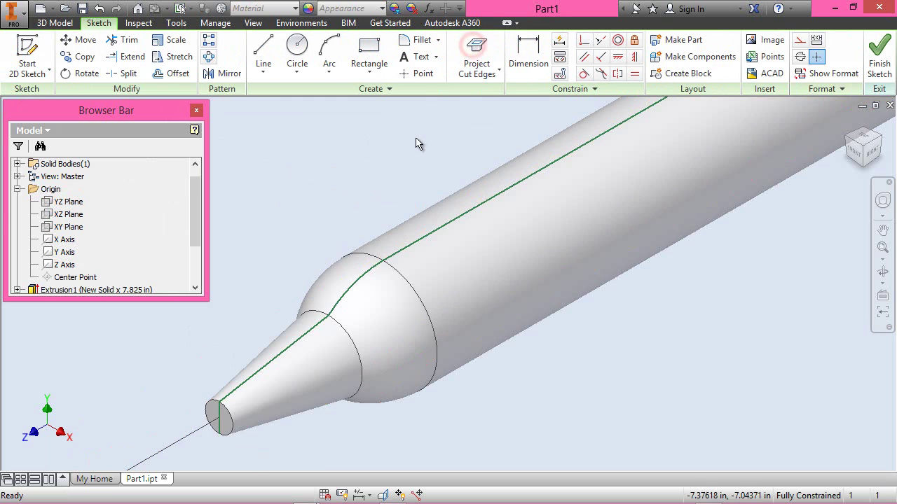
- Convert all the projected edges to construction lines, slice the graphics and face the sketch from the right side
scroll(366, 315, up, 3)
scroll(417, 306, down, 8)
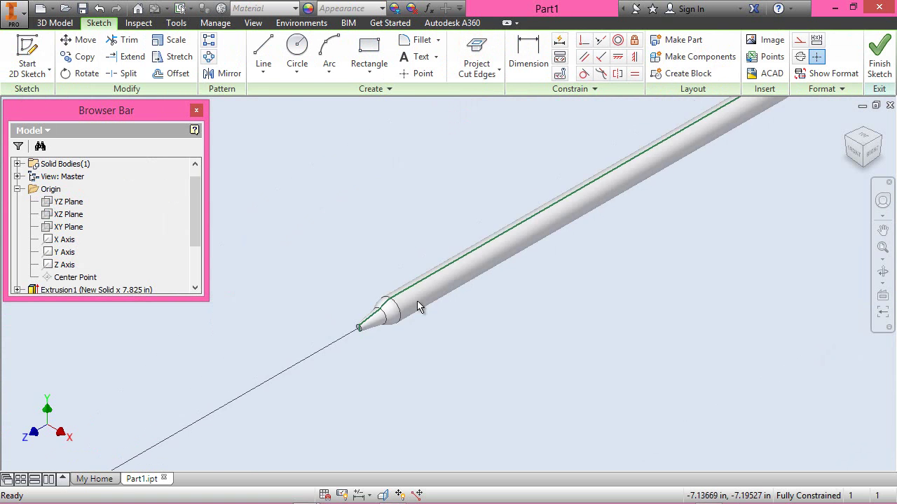
drag(323, 100, 717, 319)
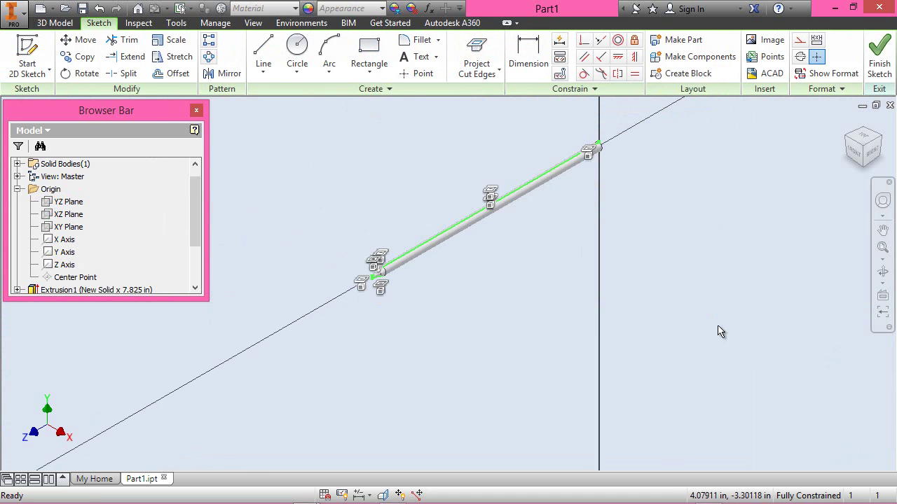
click(883, 247)
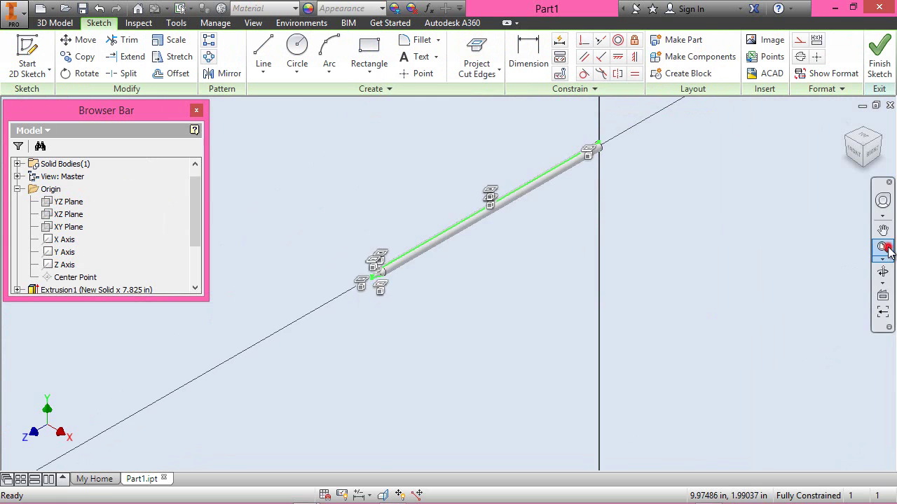
click(800, 40)
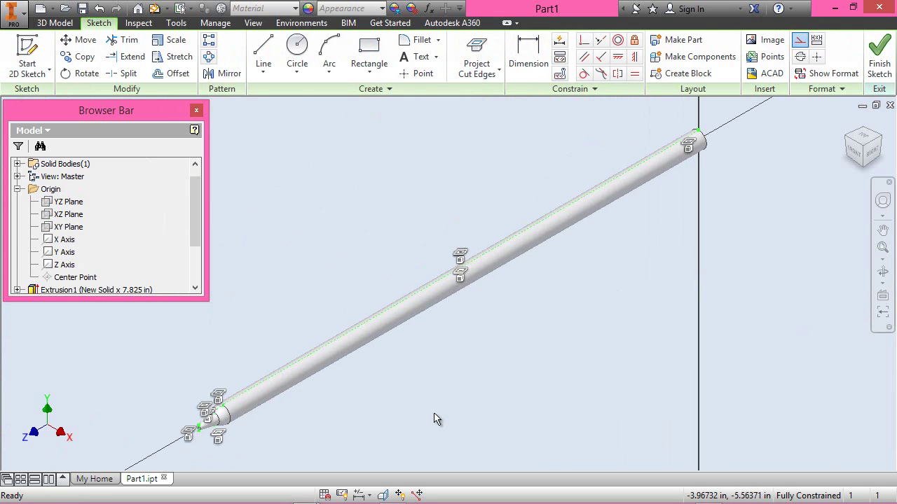
click(382, 495)
click(870, 150)
scroll(284, 259, down, 8)
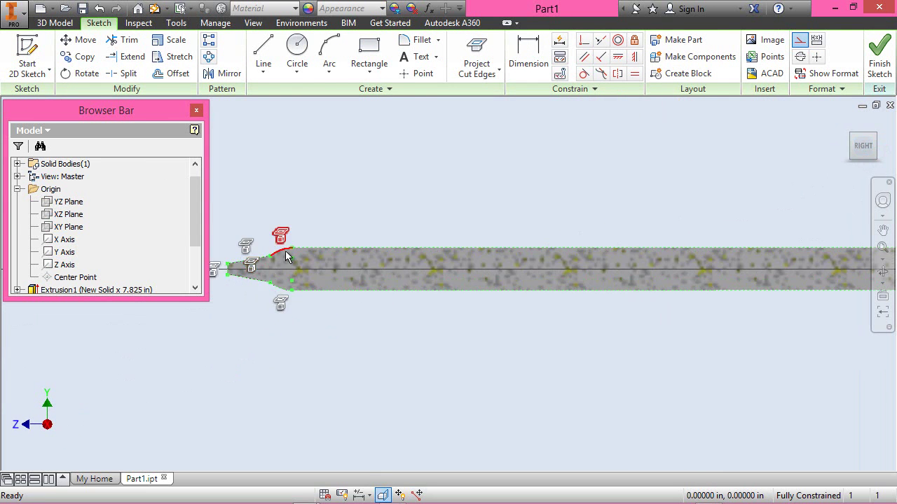
- Draw a three-point arc of 0.15625 in radius dipping into the rod from the rounded shoulder's end along the upper edge
click(327, 44)
click(303, 237)
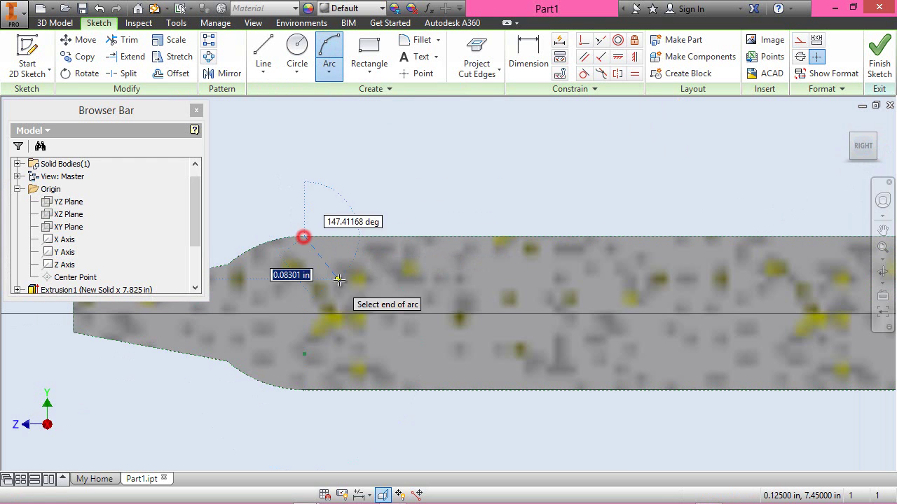
click(482, 234)
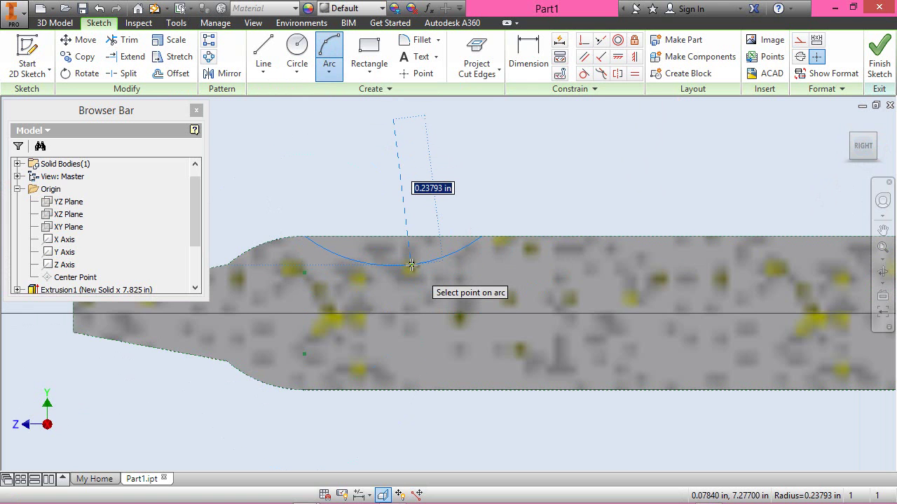
text(0.)
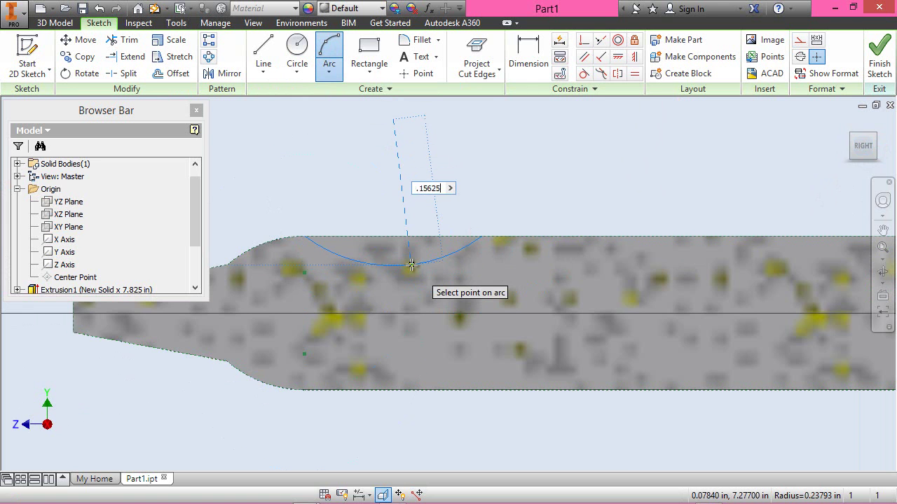
key(Return)
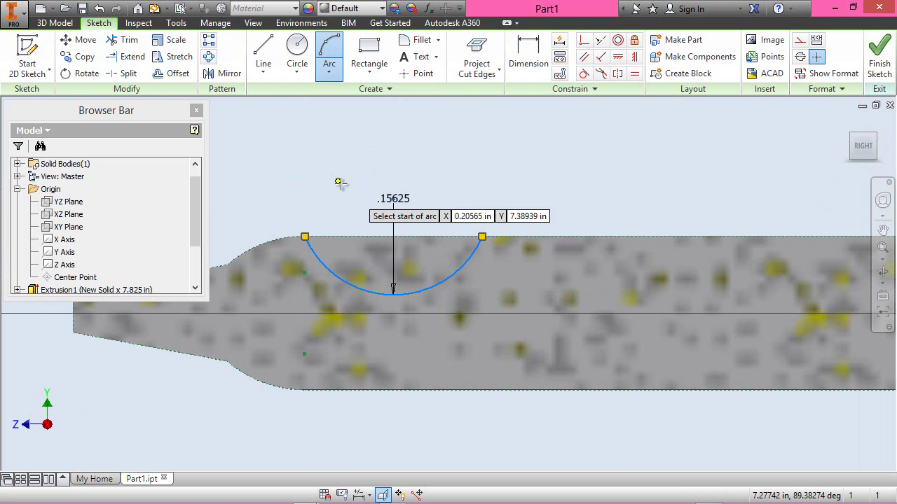
- Close the arc profile with a straight line along the rod's upper edge between the arc's endpoints
key(l)
click(305, 236)
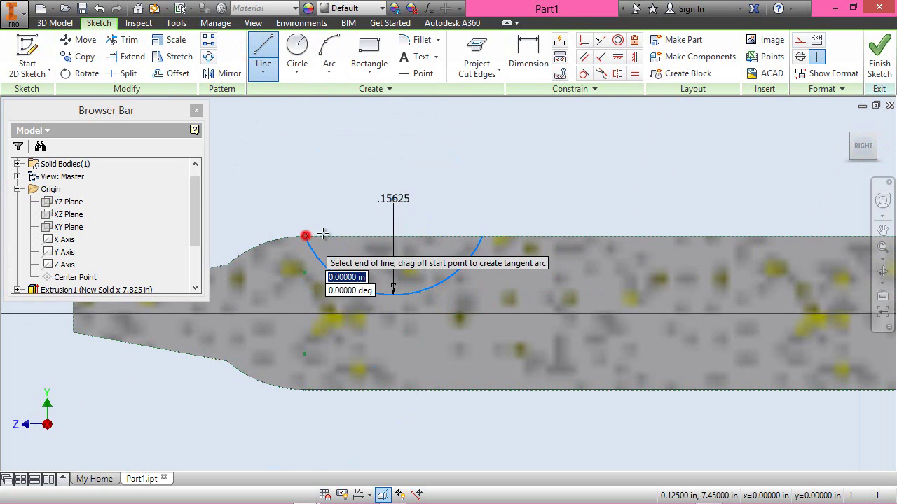
click(482, 235)
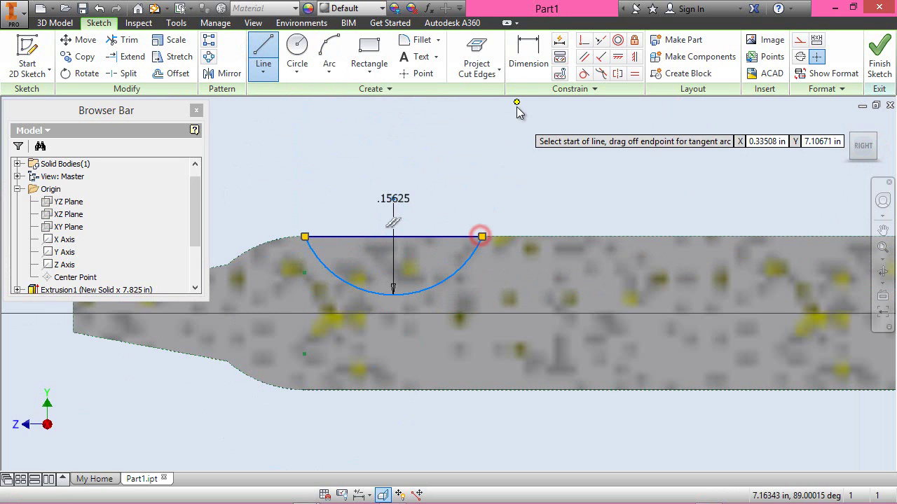
- Dimension the straight line closing the arc profile to 0.25 in and finish the sketch
click(528, 57)
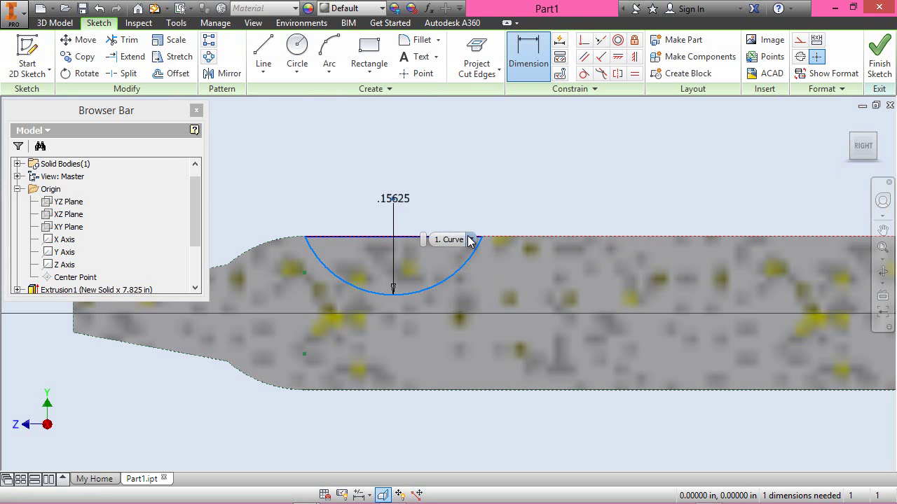
click(465, 265)
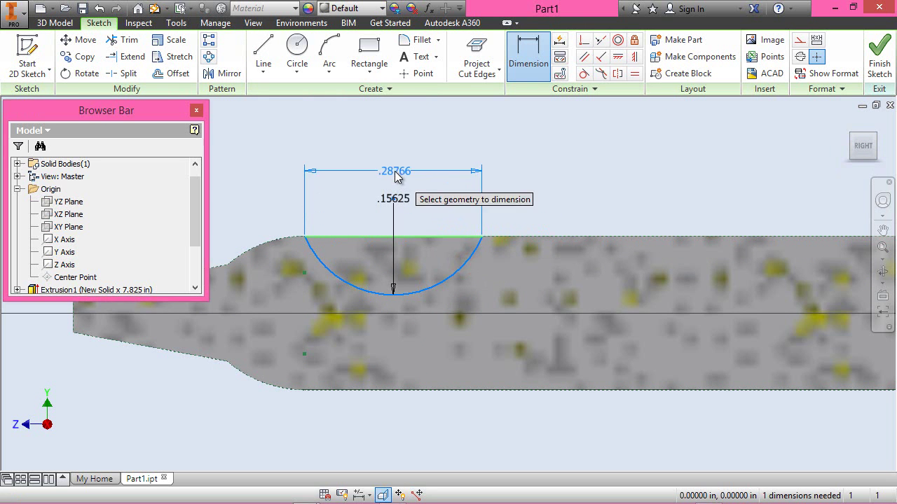
click(395, 173)
text(.25)
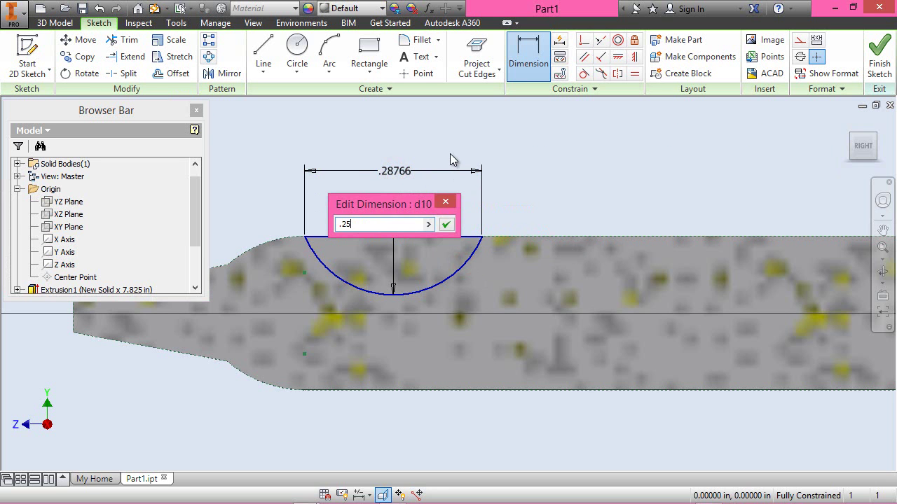
key(Return)
right_click(459, 147)
click(501, 144)
drag(393, 174, 382, 216)
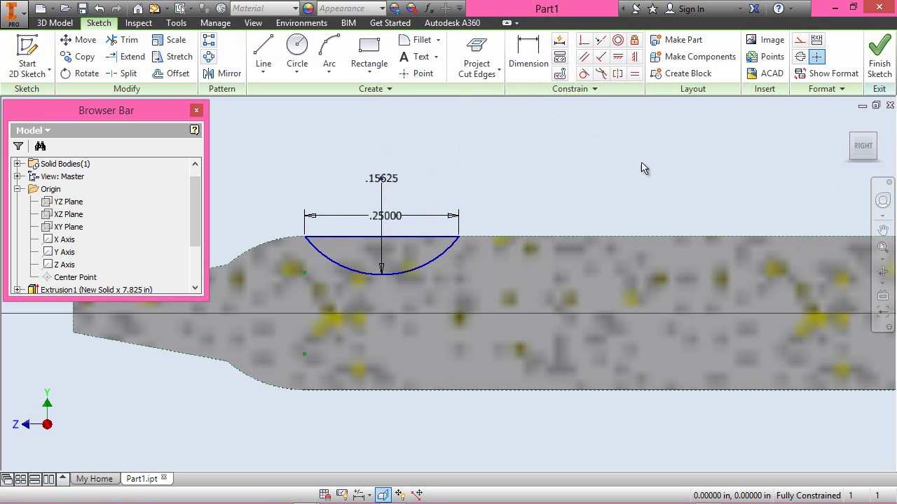
click(878, 62)
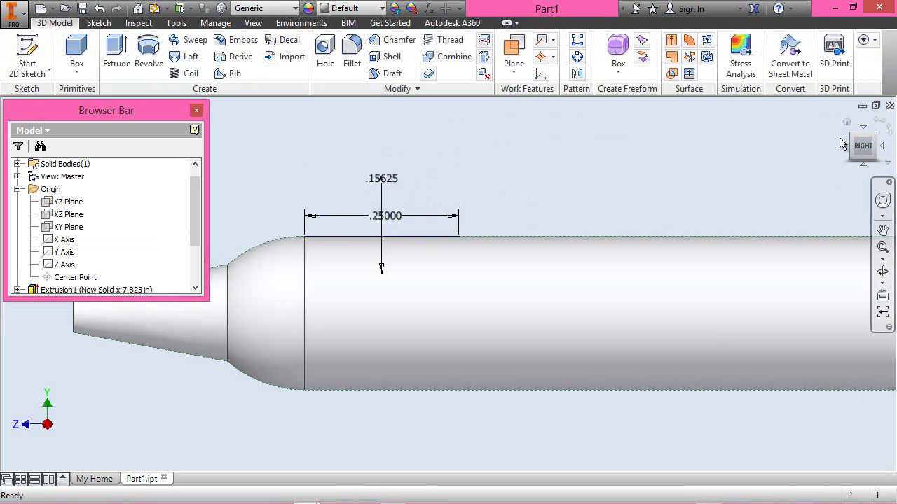
- Start a Coil feature from the arc profile, using the origin's Z axis as its axis
click(850, 135)
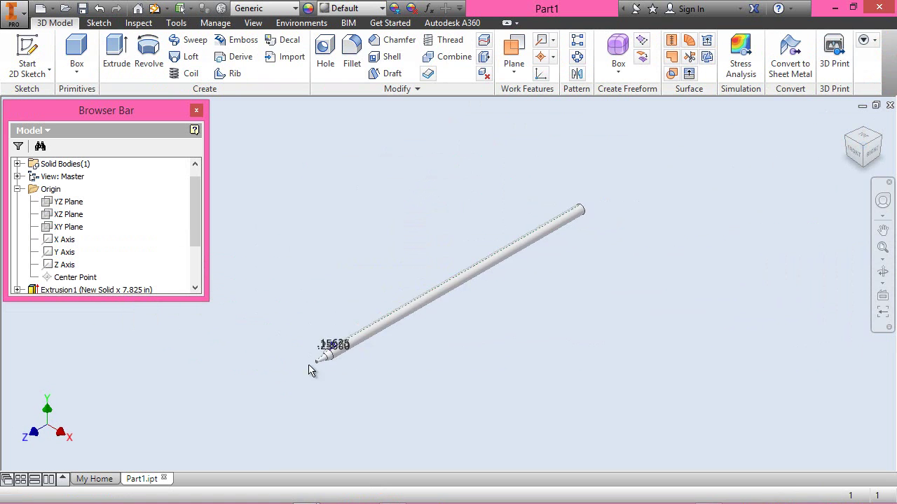
scroll(341, 353, down, 3)
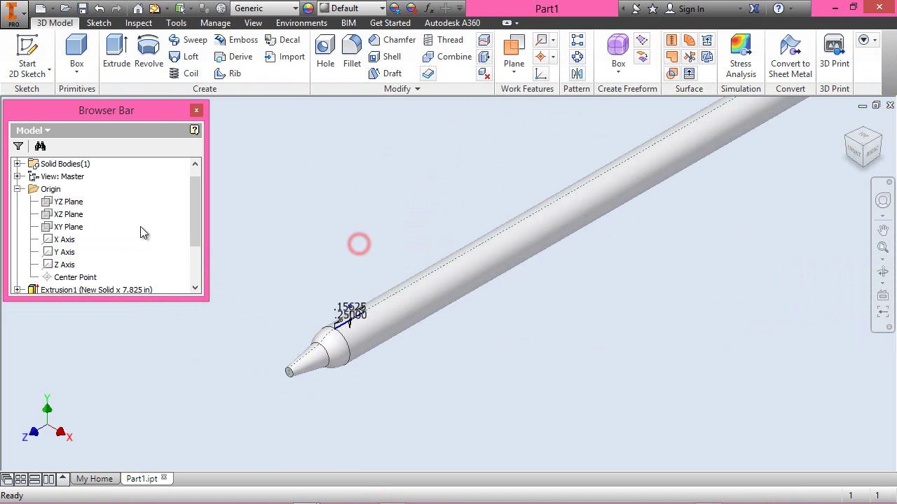
click(17, 190)
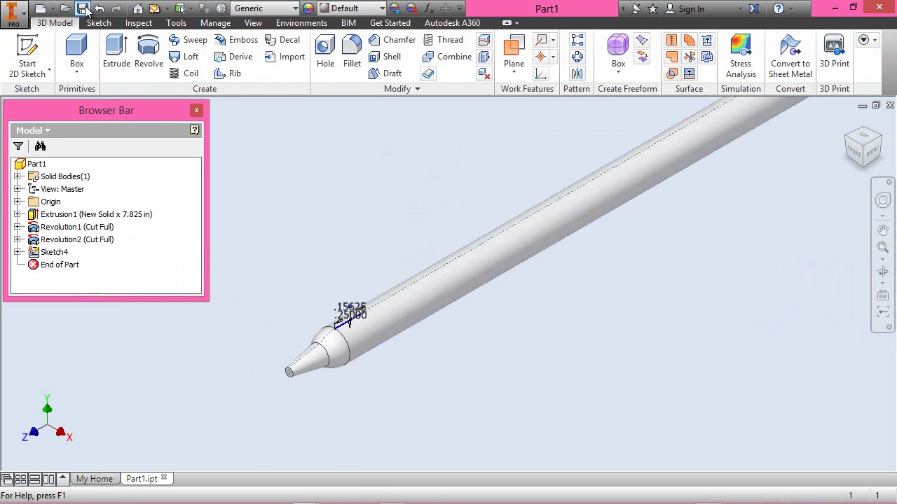
click(262, 176)
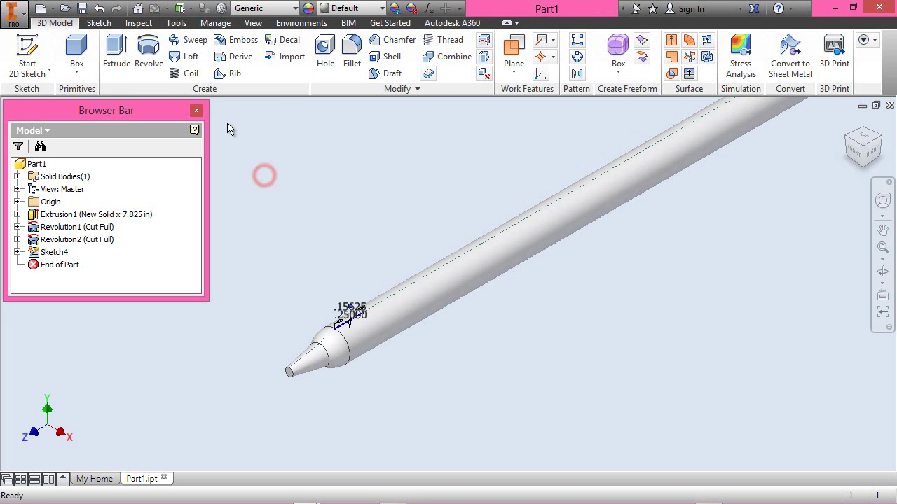
click(186, 74)
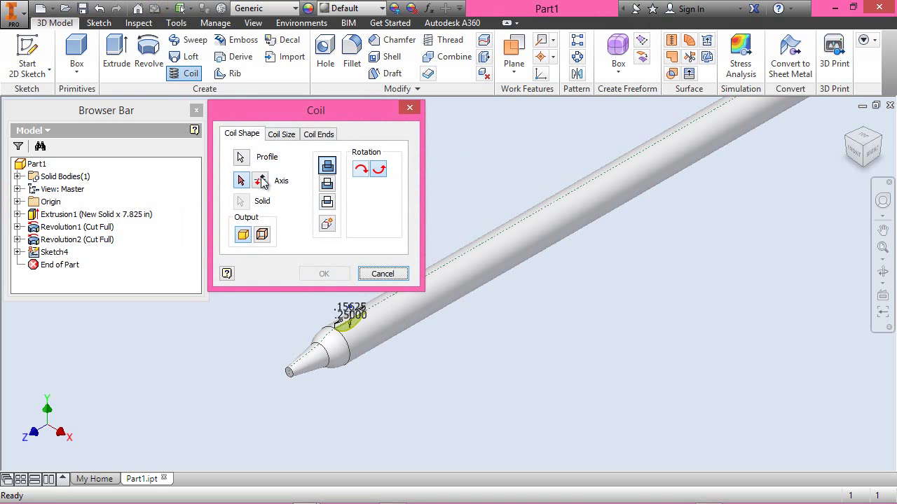
click(18, 202)
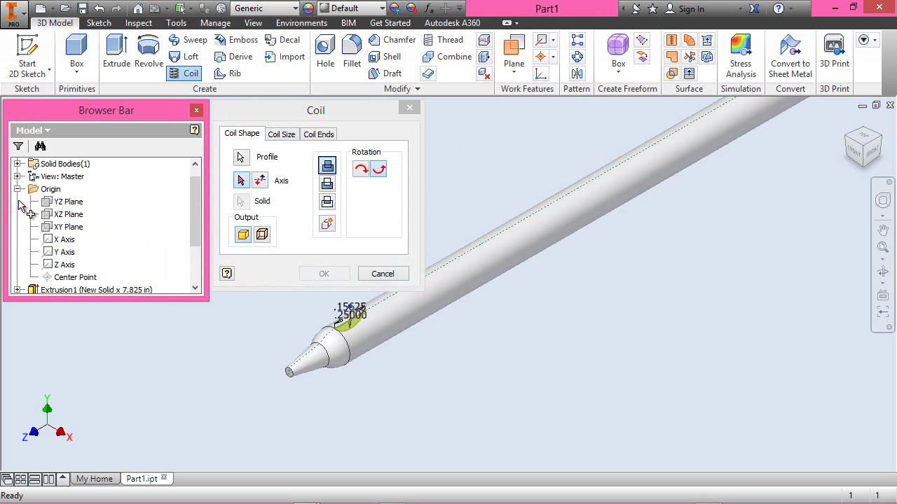
click(59, 269)
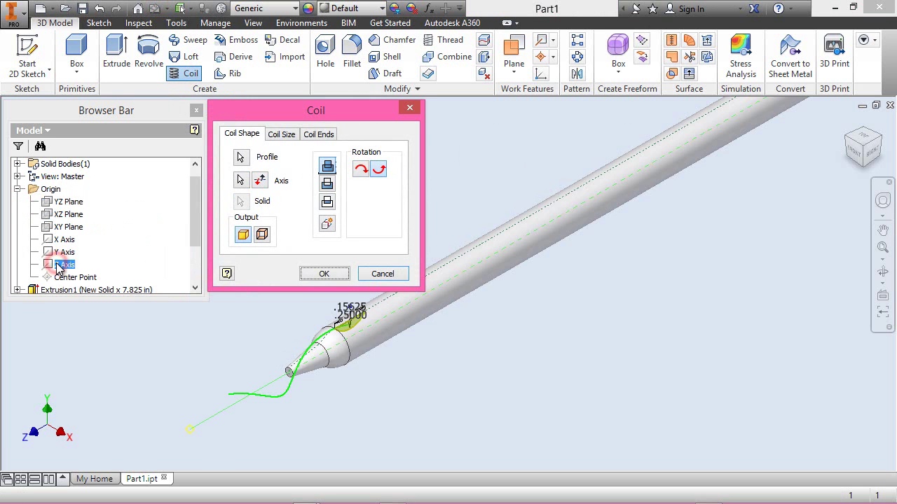
click(18, 189)
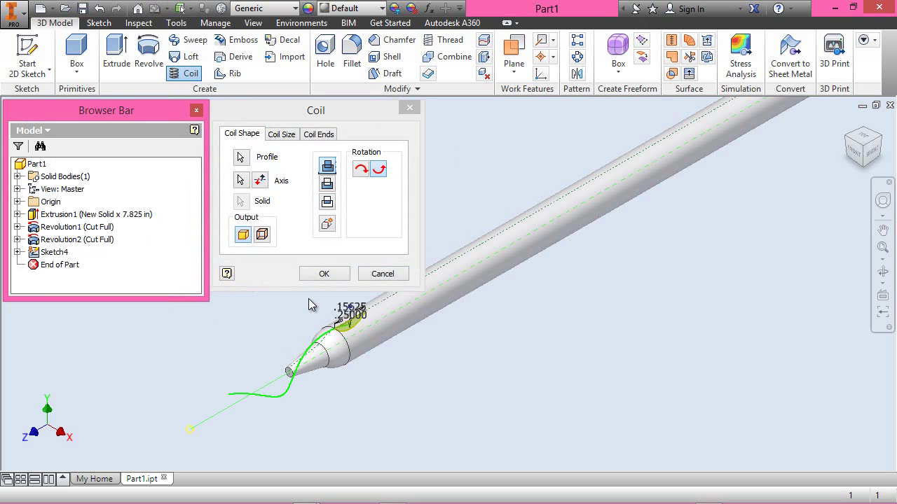
- Flip the coil's axis direction so it runs along the rod away from the tip, and switch to the opposite rotation
click(275, 112)
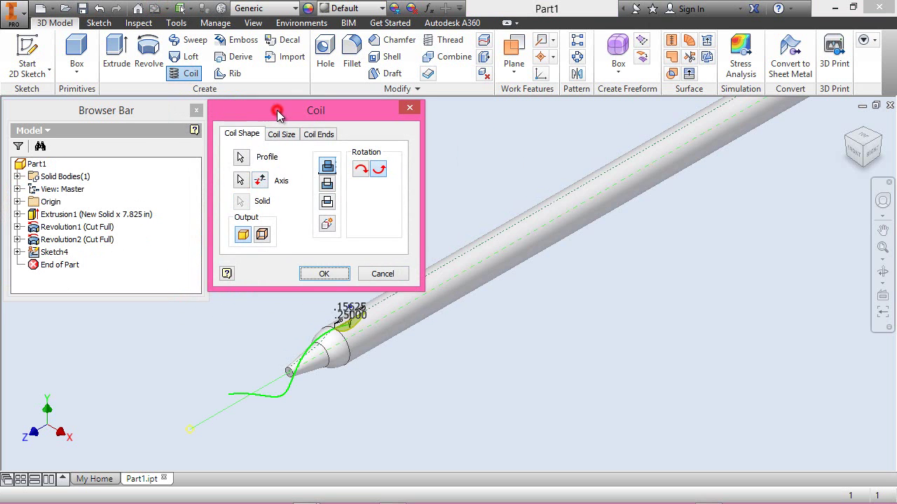
click(260, 181)
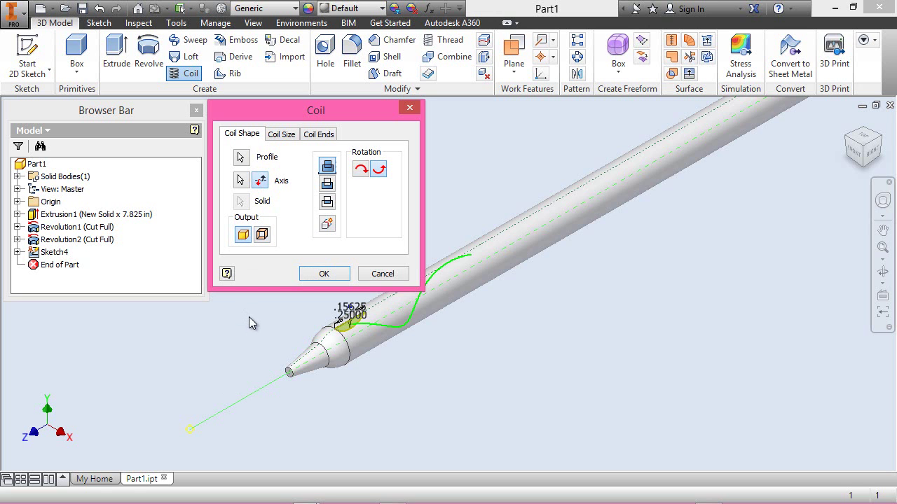
click(361, 169)
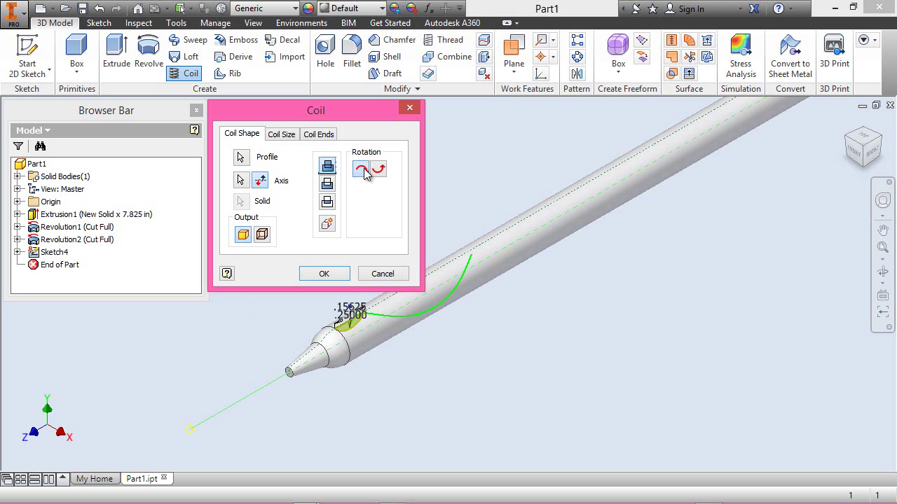
- Define the coil size by Revolution and Height, with a height of 4.125 in and 8 revolutions
click(284, 134)
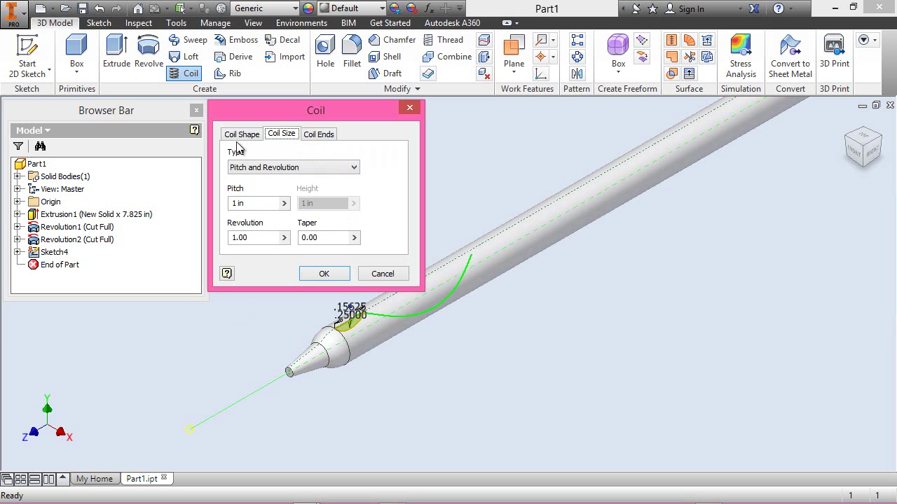
click(288, 168)
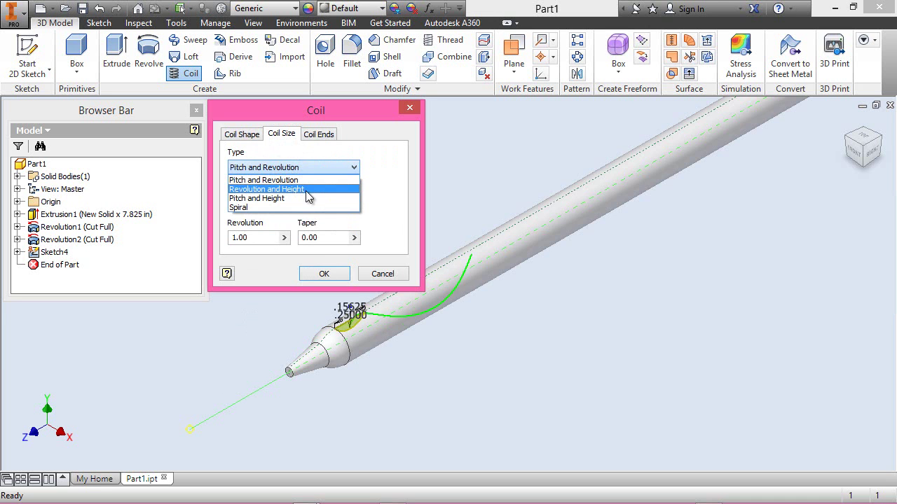
click(308, 191)
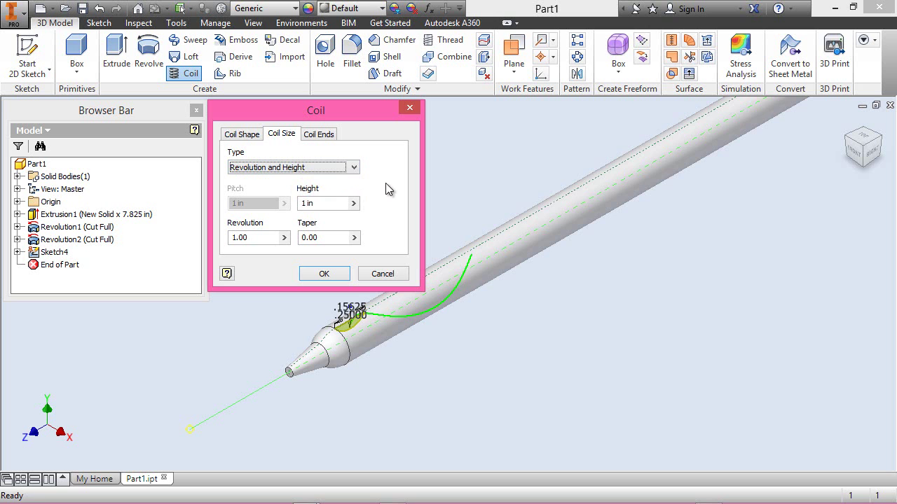
click(328, 204)
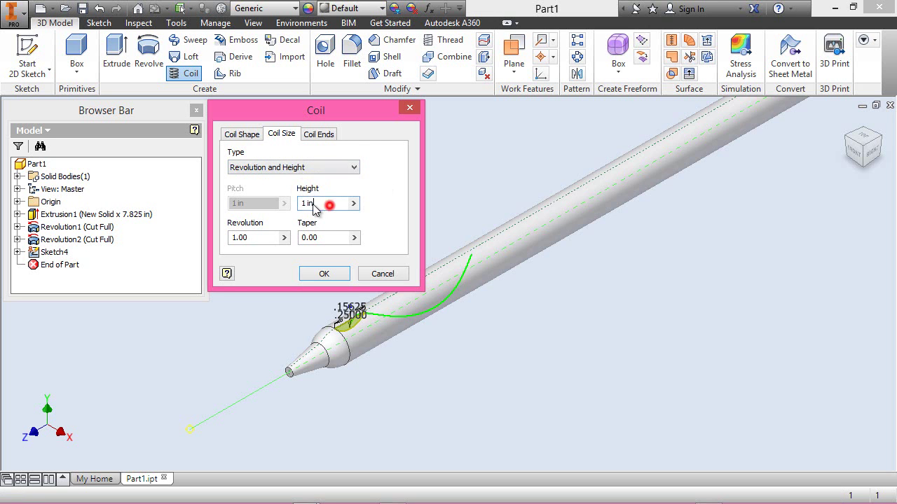
text(4.125)
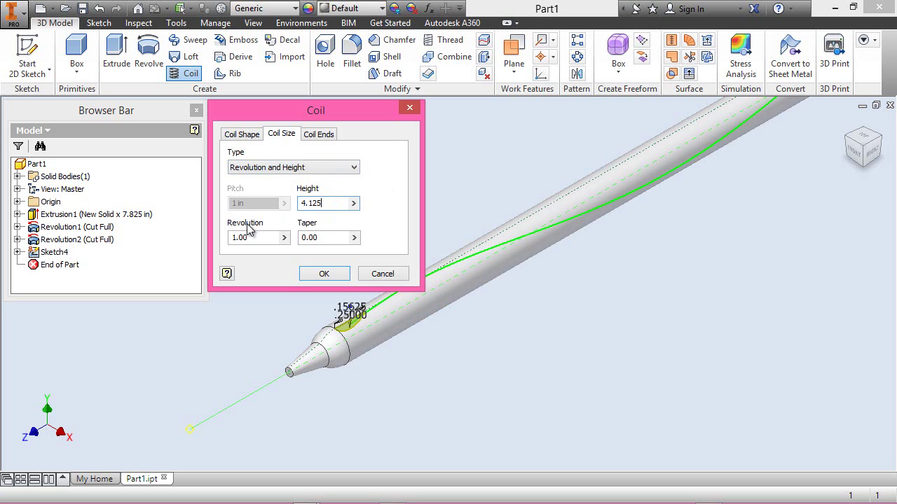
drag(254, 239, 228, 243)
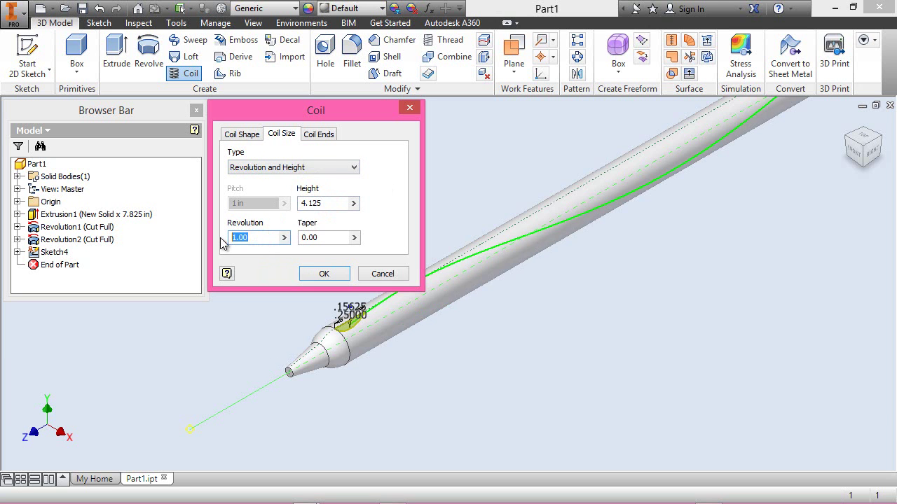
text(8)
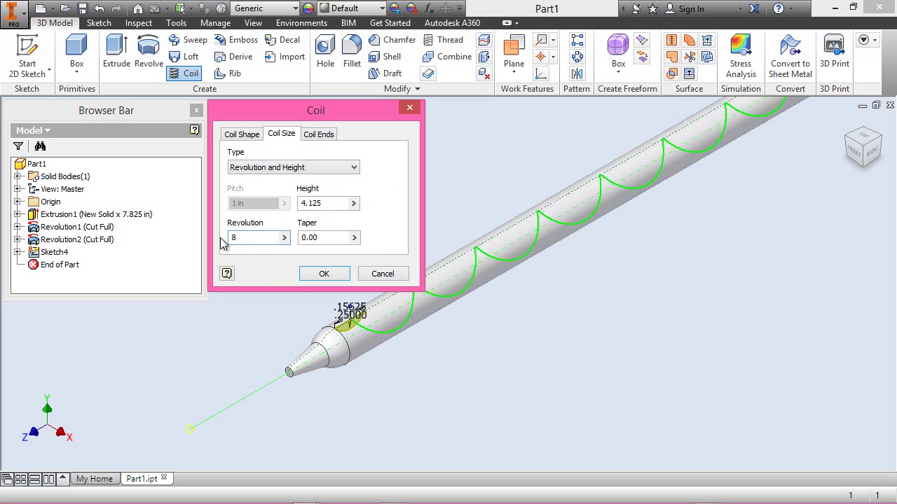
key(Tab)
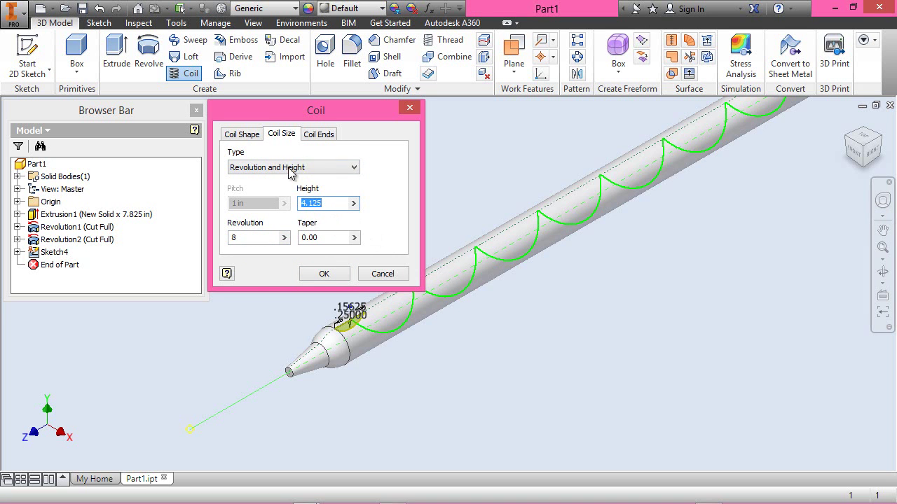
- Set the coil operation to Cut and create the helical groove in the rod
click(241, 135)
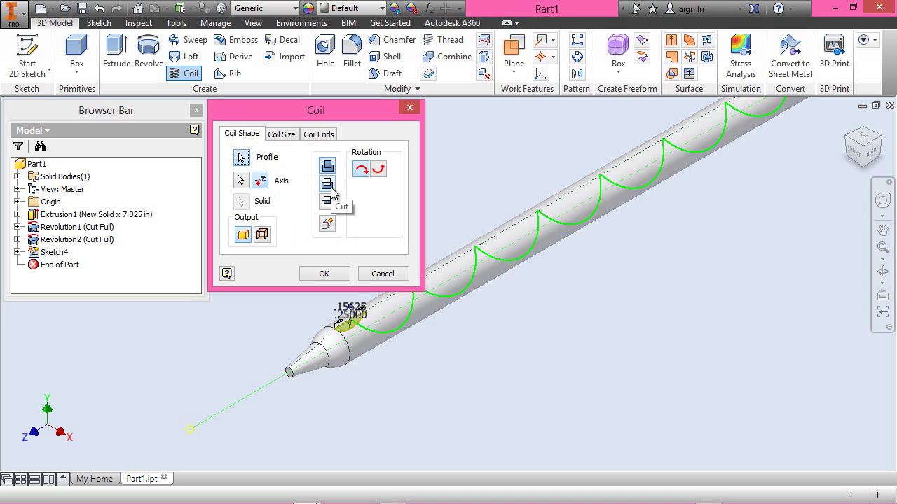
click(328, 185)
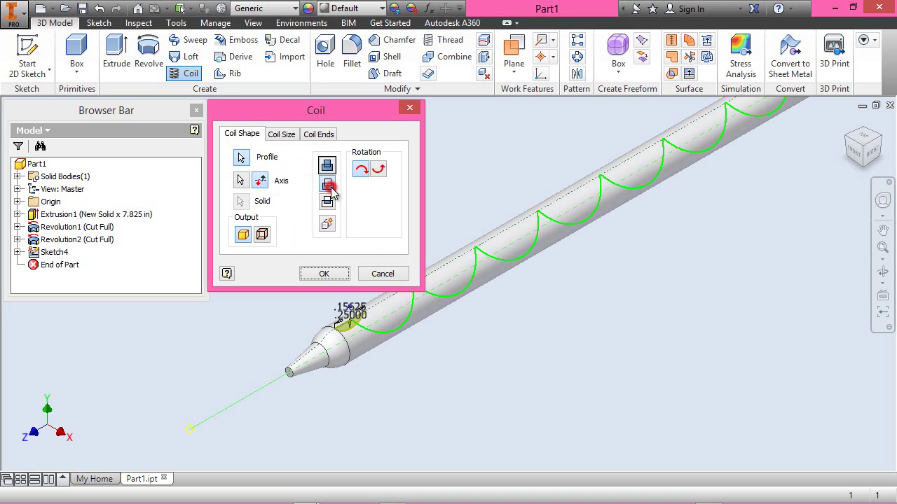
click(323, 274)
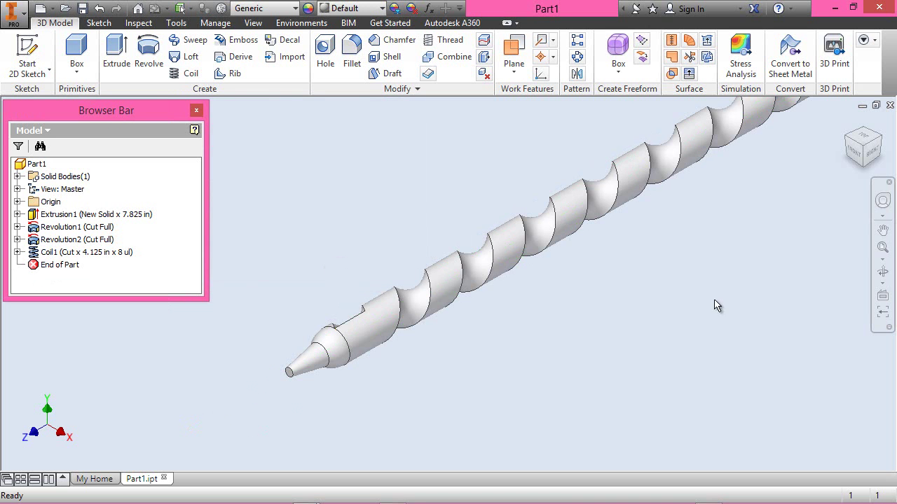
- Create another sketch on the YZ plane and project the grooved rod's cut edges into it
click(881, 250)
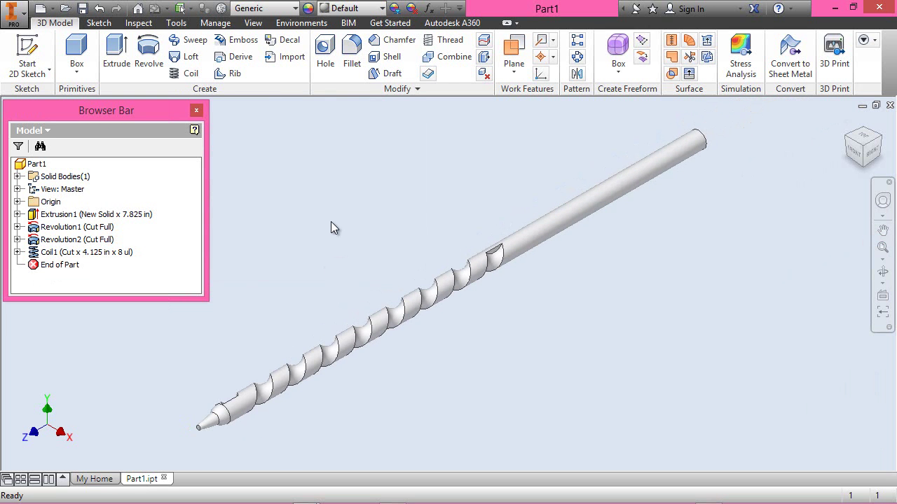
scroll(497, 260, up, 4)
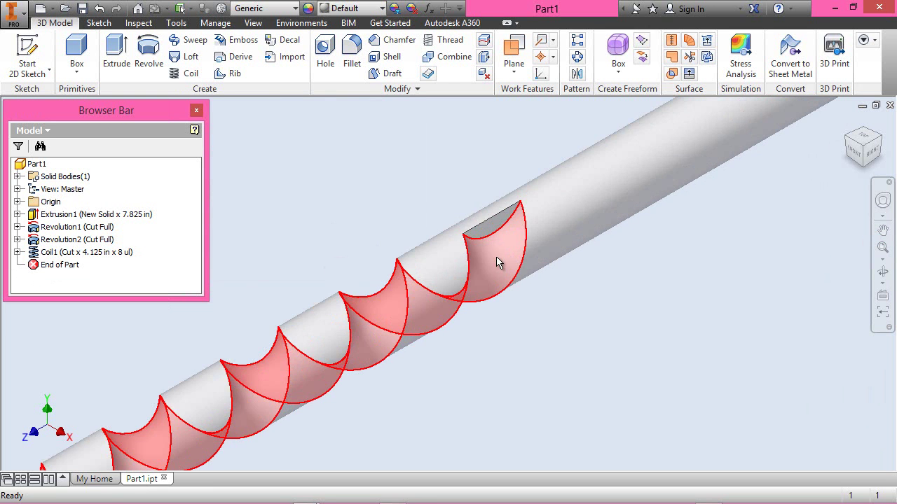
click(850, 146)
scroll(574, 320, up, 5)
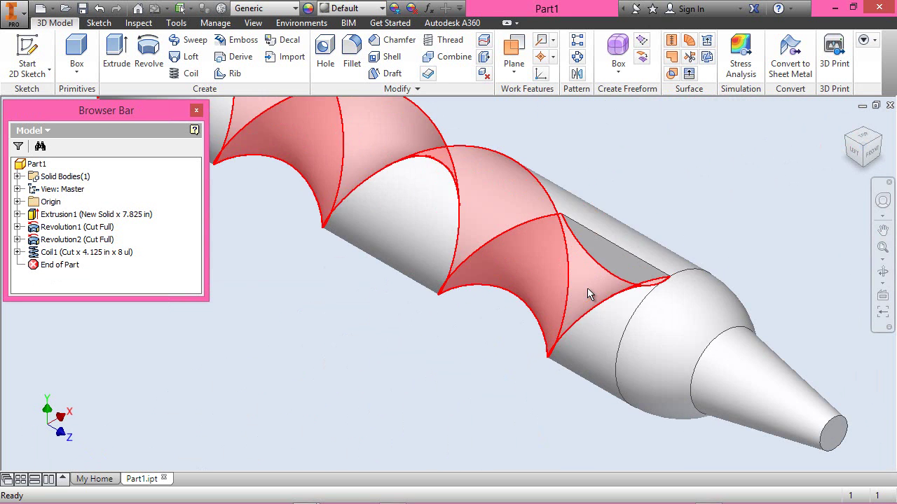
click(845, 126)
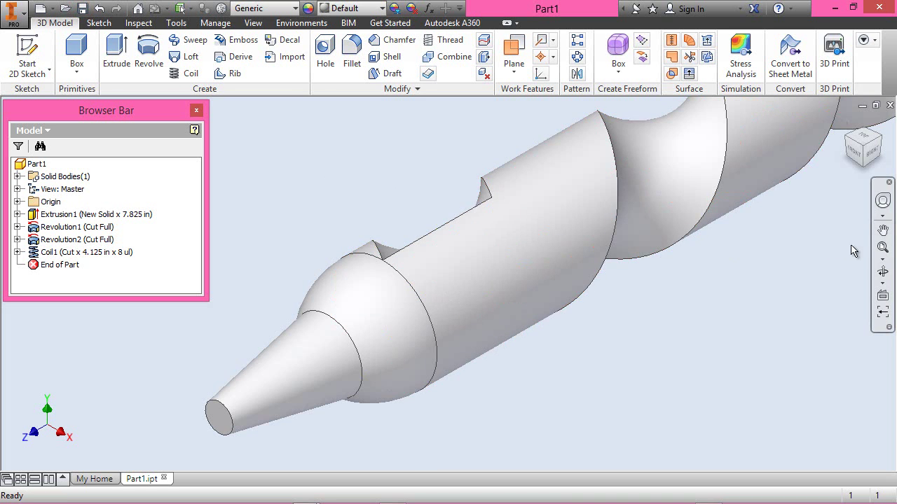
click(882, 247)
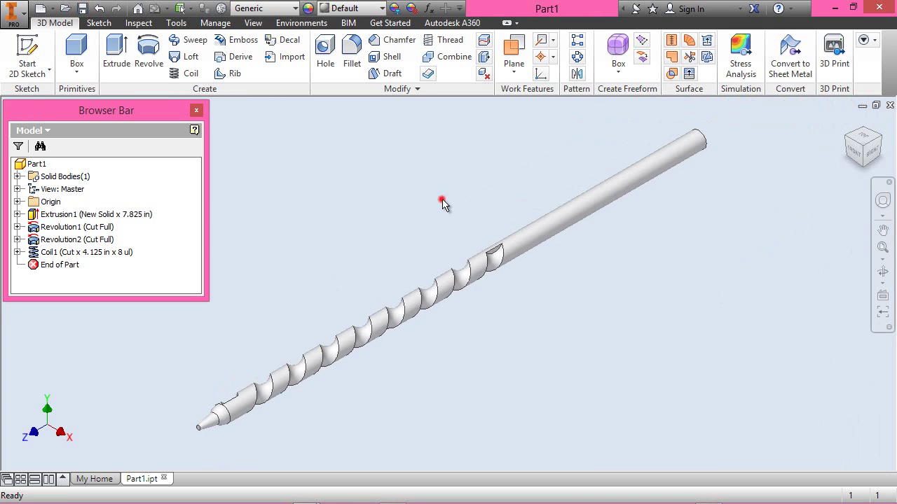
click(18, 202)
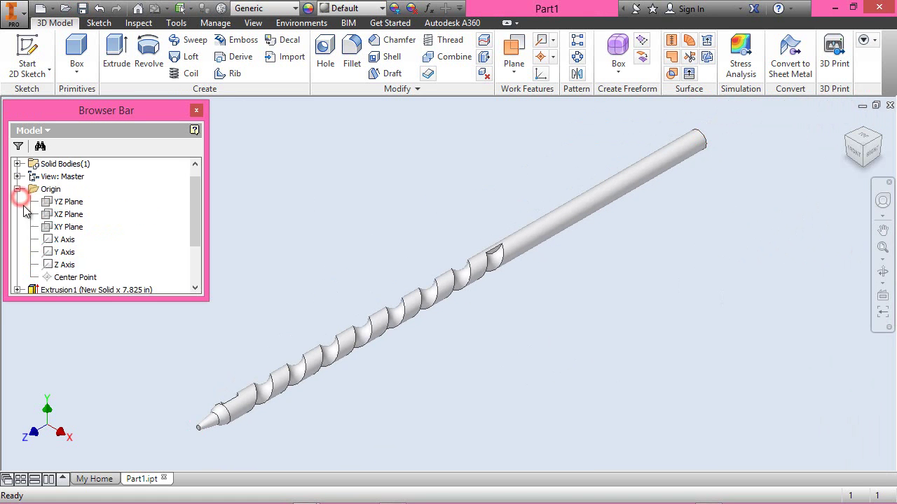
click(62, 201)
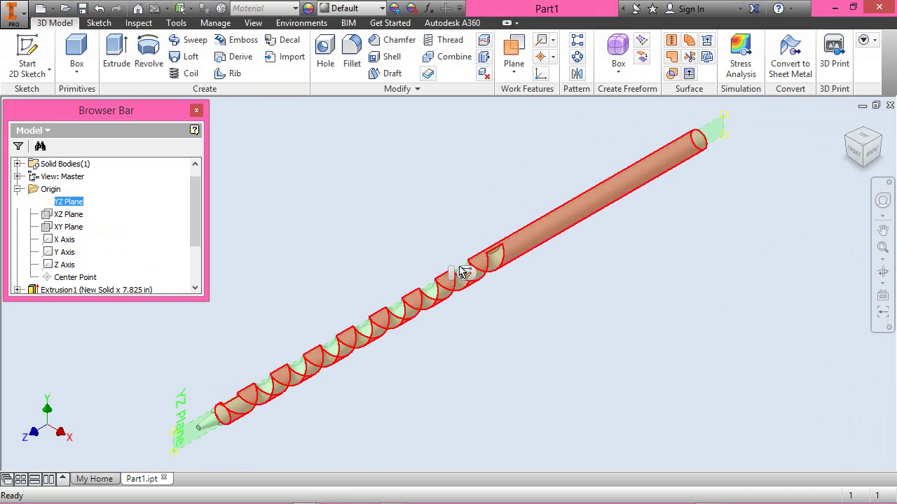
click(467, 273)
click(473, 42)
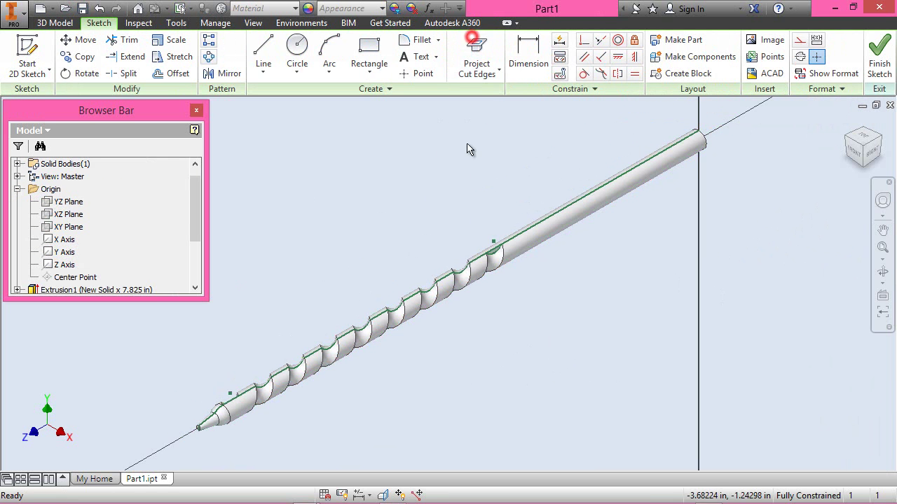
- In the right view, convert all projected cut edges to construction geometry and slice the model graphics at the sketch plane
click(867, 147)
drag(241, 231, 697, 406)
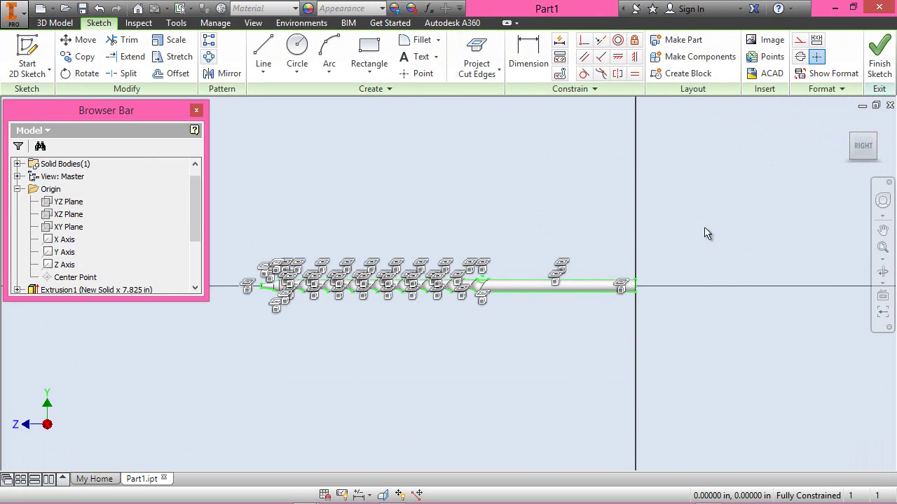
click(800, 39)
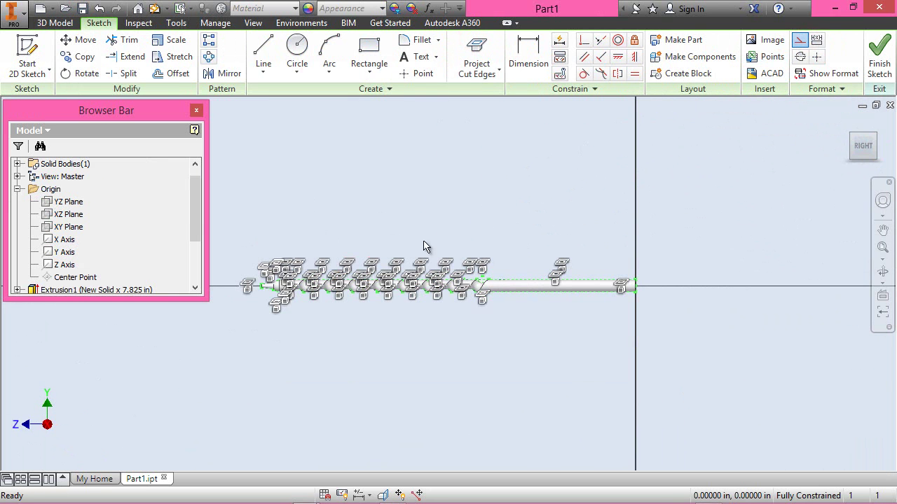
right_click(488, 206)
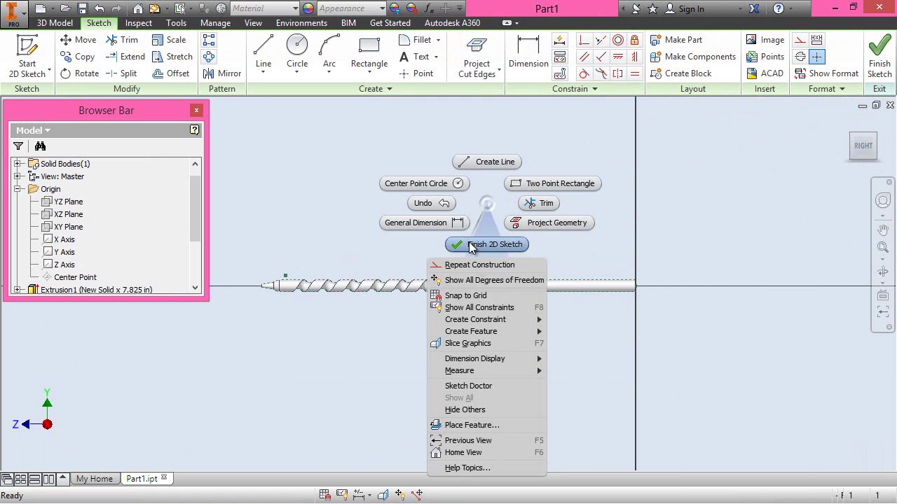
click(456, 344)
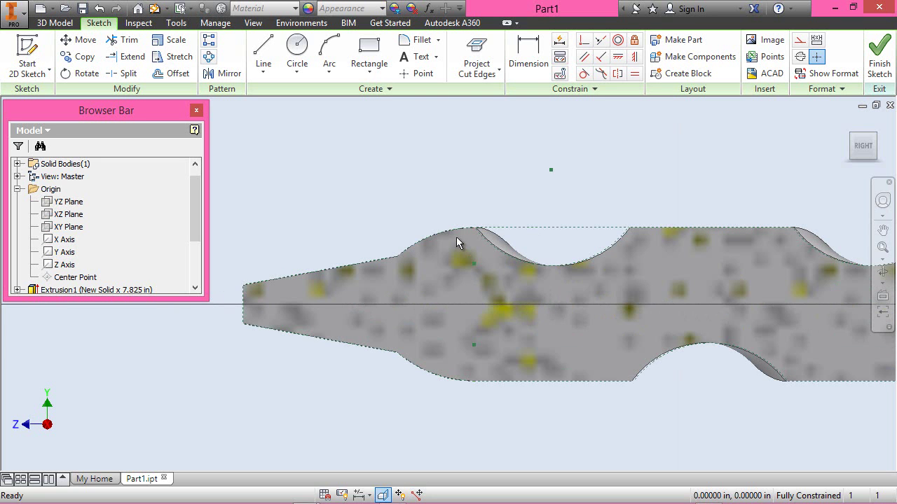
- Draw a slanted line from the midpoint of the upper shoulder arc to just past the rod's centre axis
click(261, 50)
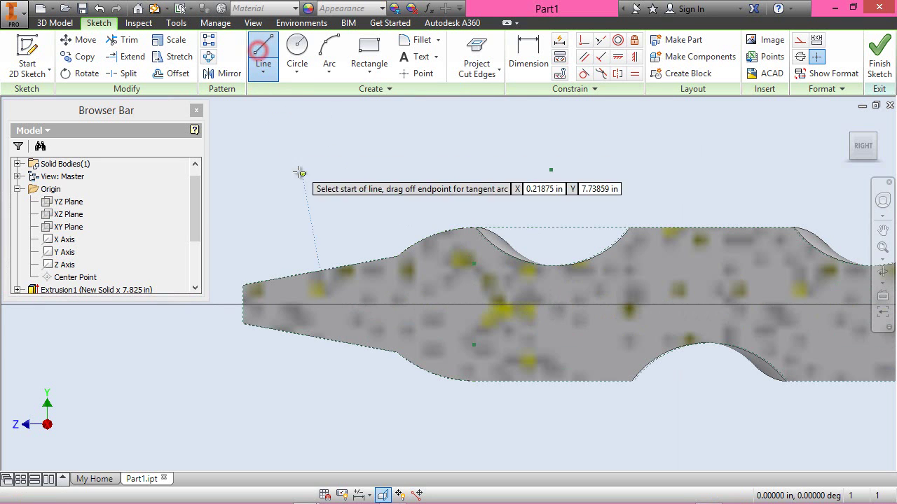
click(435, 234)
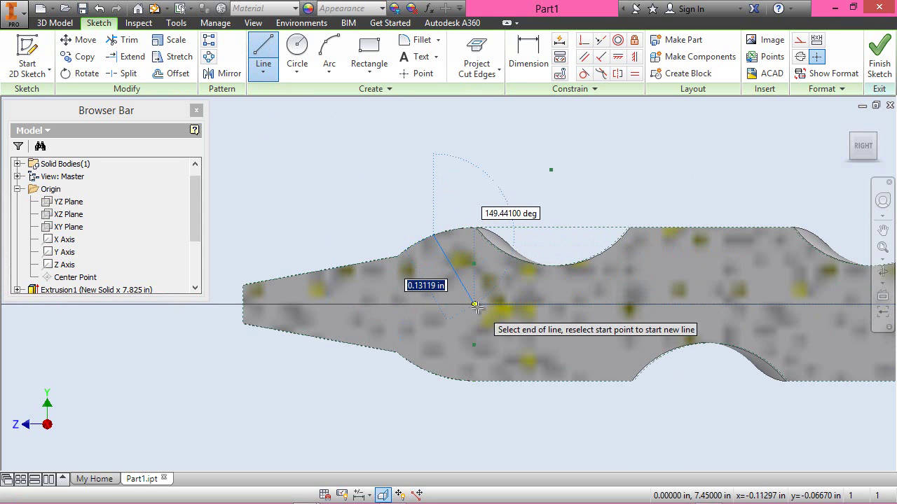
click(493, 322)
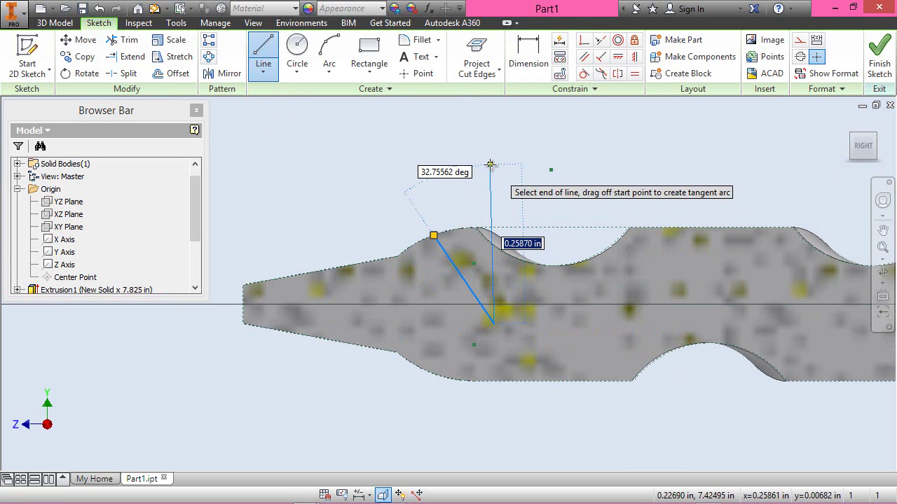
right_click(610, 130)
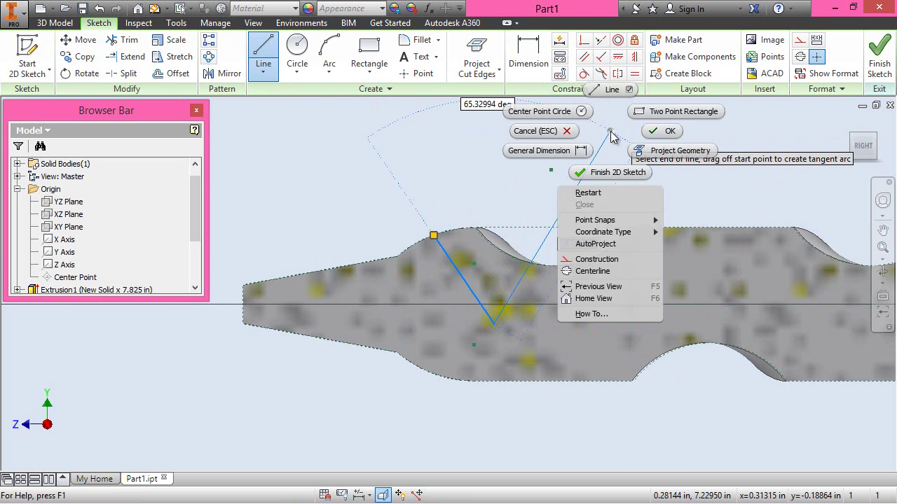
click(588, 192)
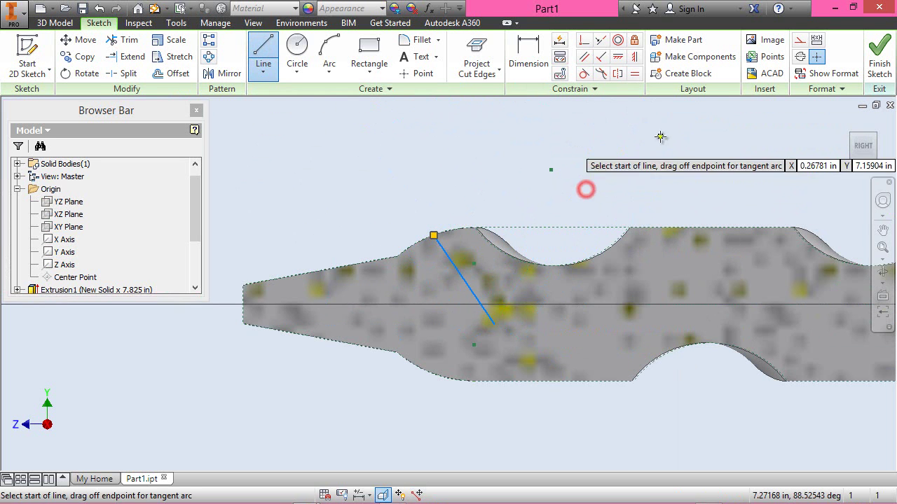
- Draw a 0.25 in vertical construction line across the rod where the shoulder arcs meet the straight body
click(799, 42)
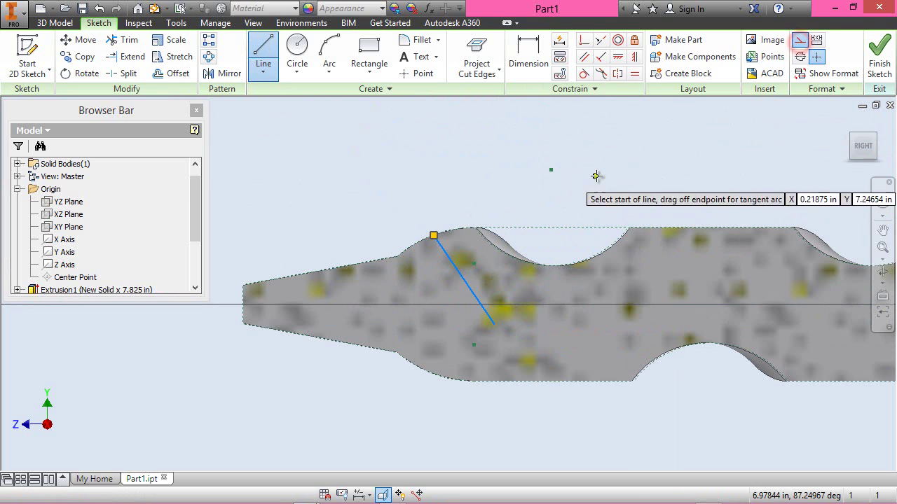
click(474, 228)
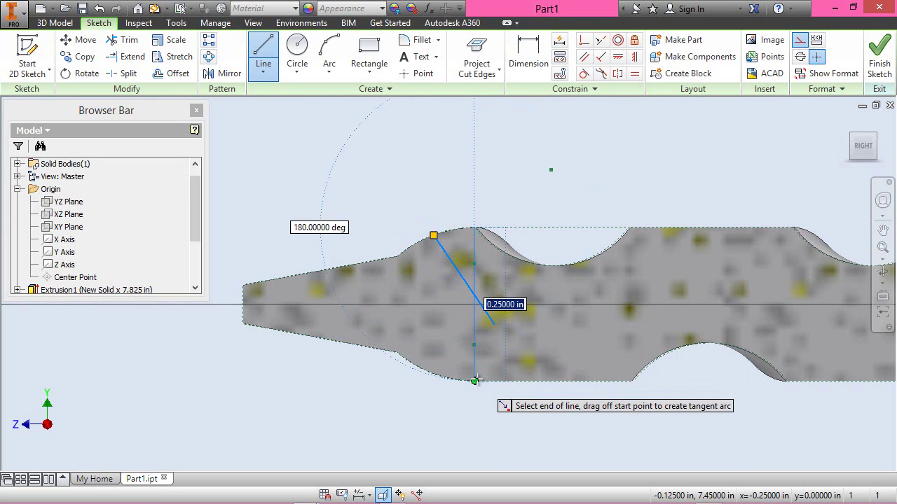
double_click(475, 382)
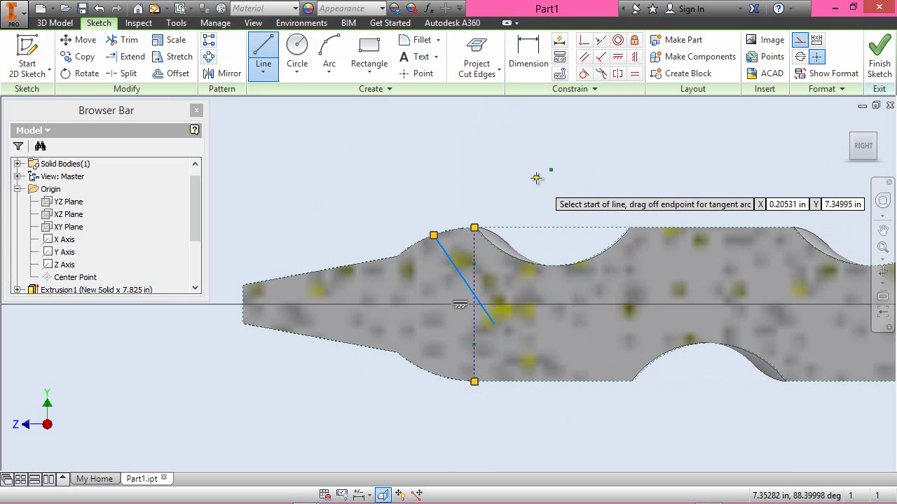
- Project the origin's Z axis into the sketch as a reference along the rod's centre
click(480, 67)
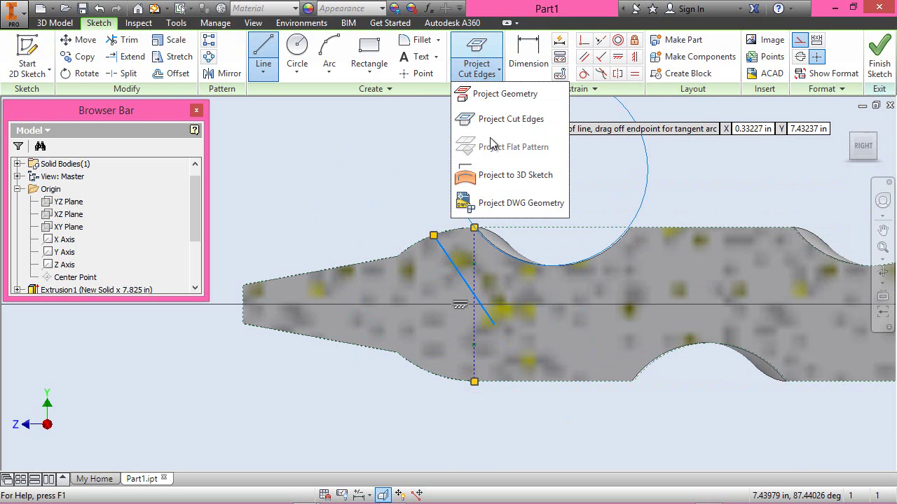
click(473, 93)
click(65, 265)
right_click(498, 139)
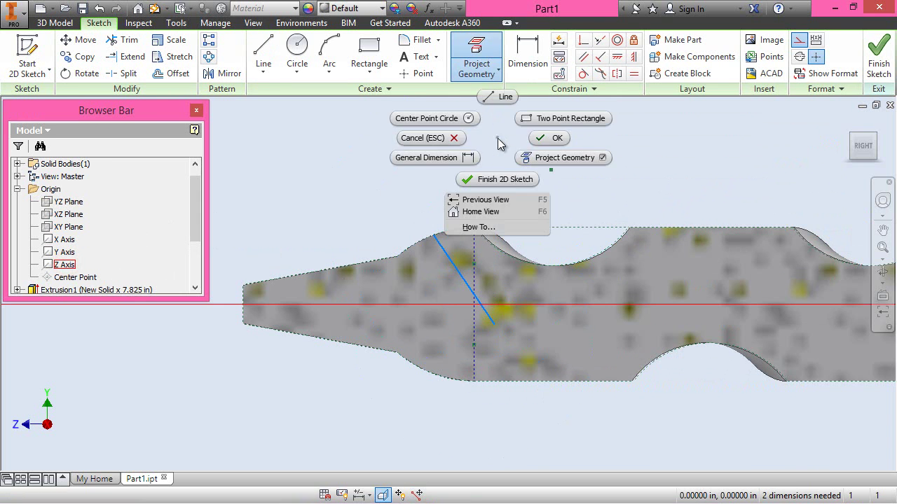
click(550, 138)
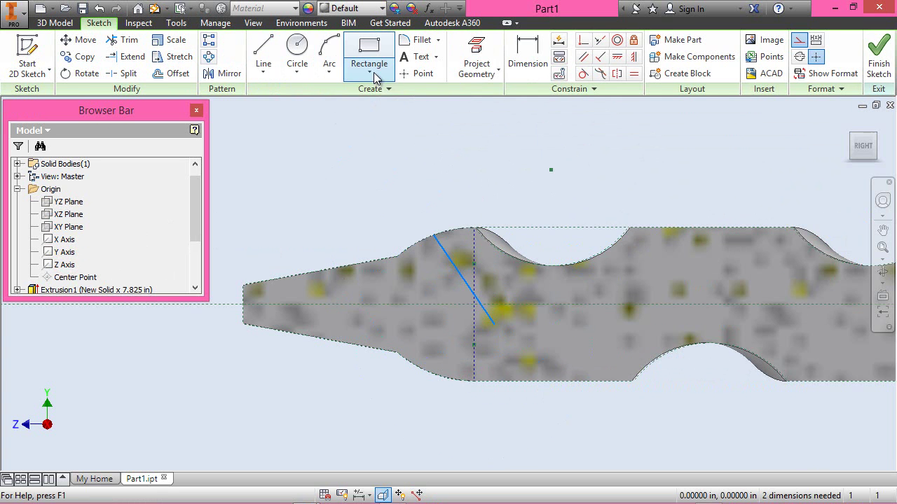
- Place a sketch point where the vertical construction line crosses the projected Z axis
click(414, 74)
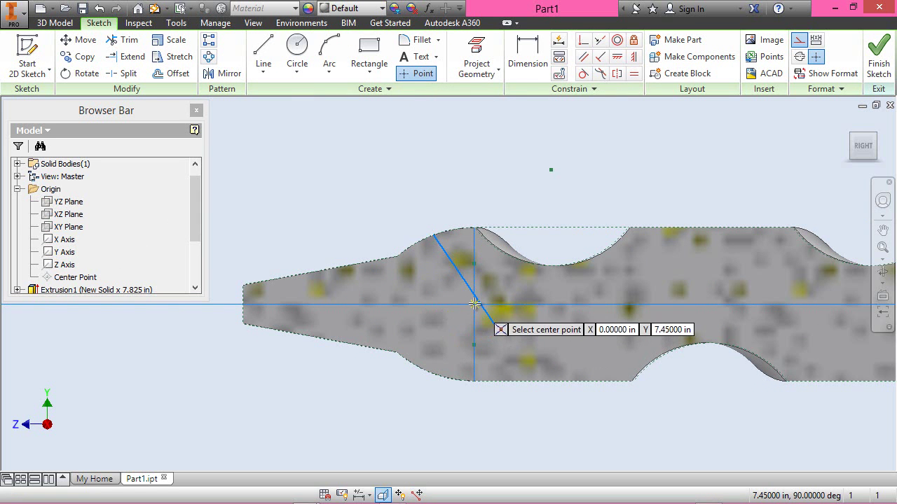
right_click(455, 175)
click(493, 174)
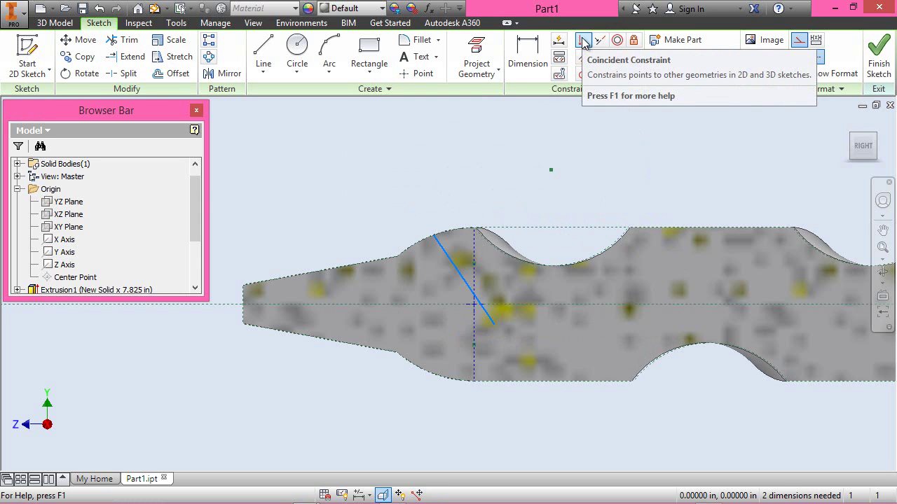
- Make the slanted line's lower endpoint coincident with the point on the axis, and finish the sketch
click(584, 42)
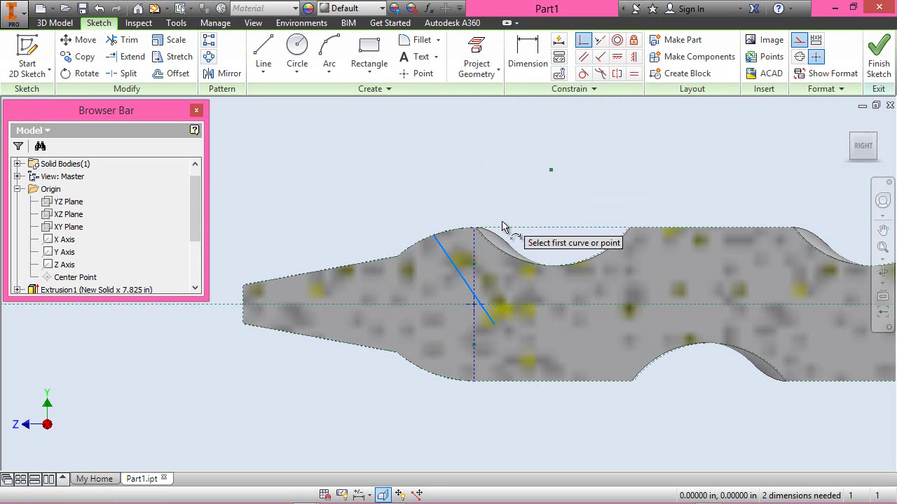
click(490, 317)
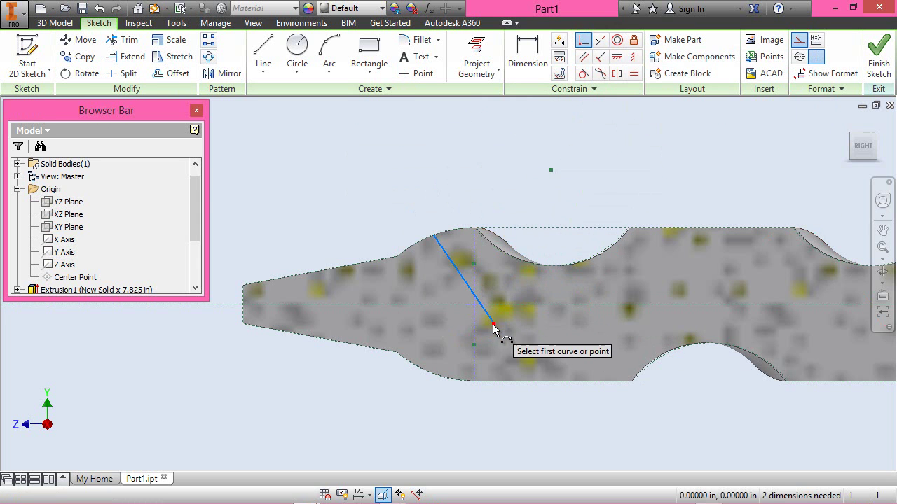
click(473, 306)
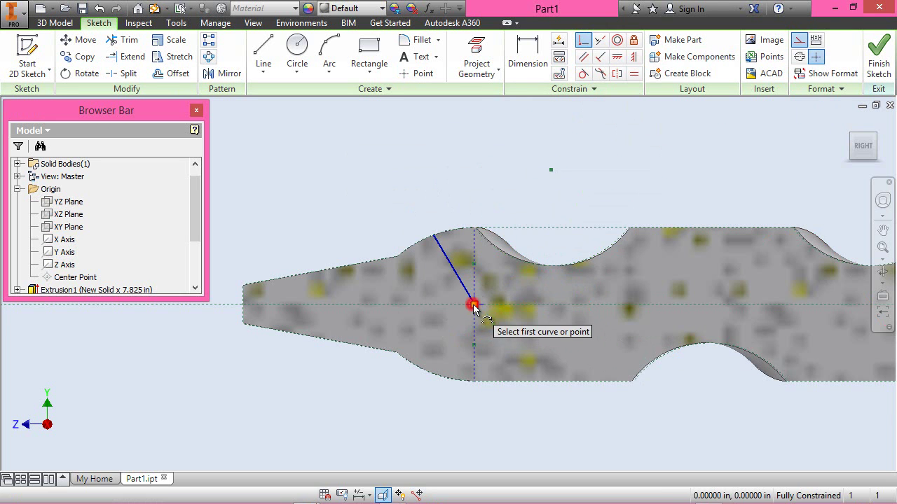
right_click(485, 169)
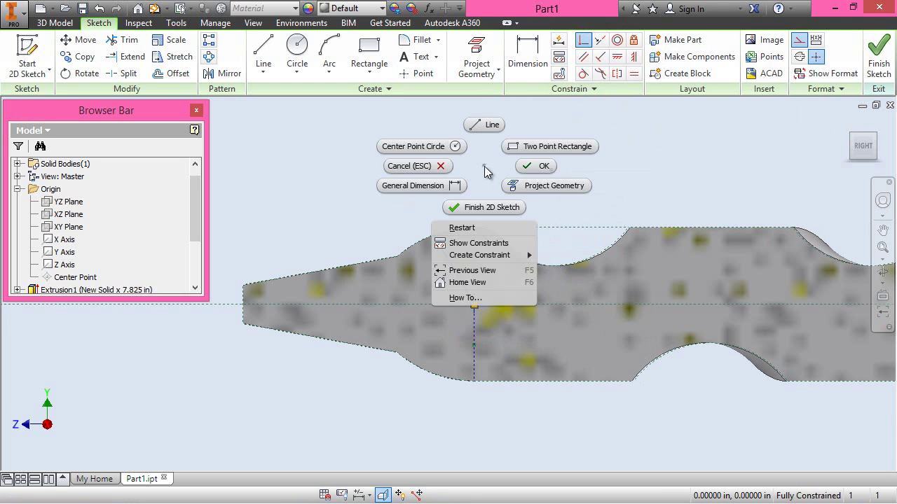
click(526, 169)
click(878, 51)
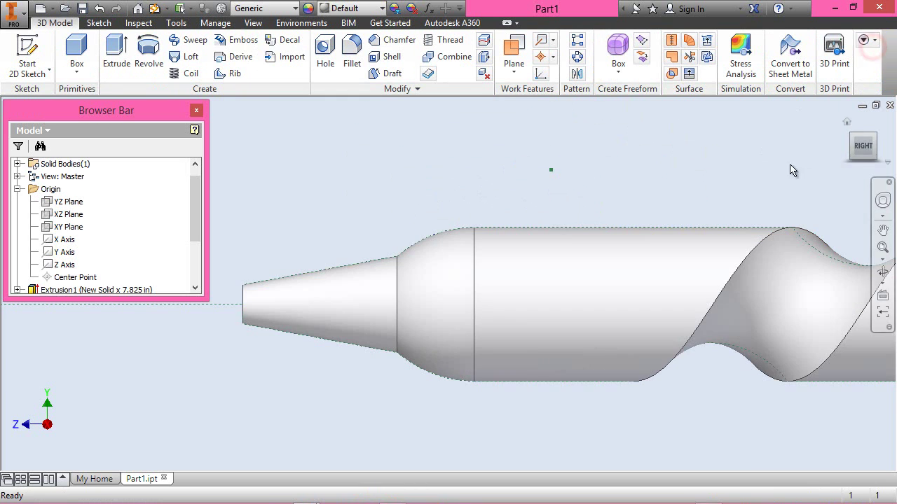
- Create a work plane tangent to the rounded shoulder surface through the sketch line's outer endpoint
click(519, 46)
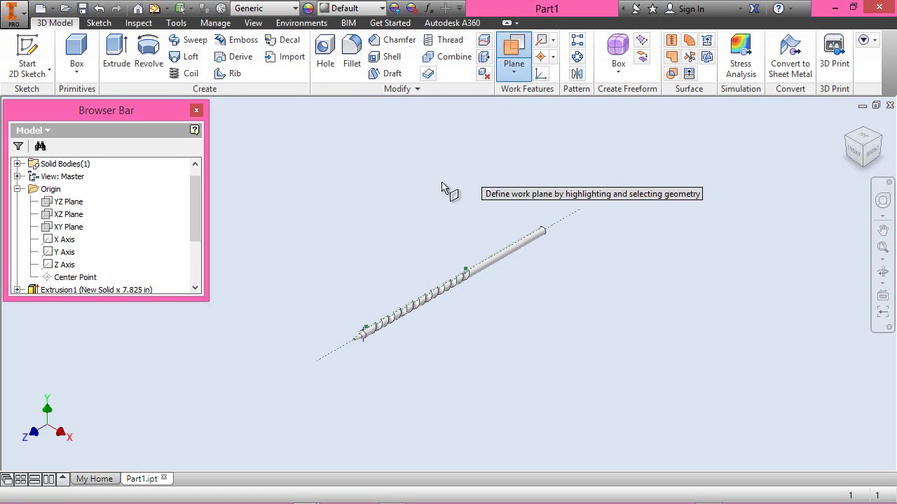
scroll(354, 358, up, 5)
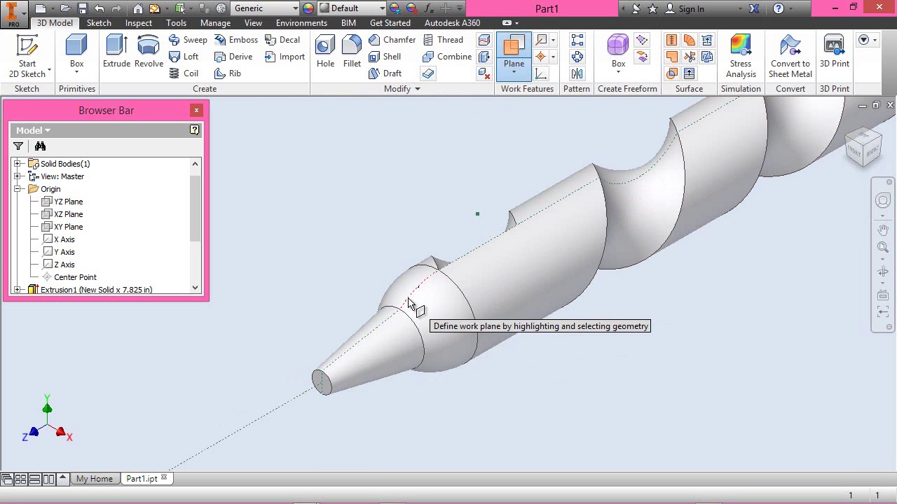
click(419, 287)
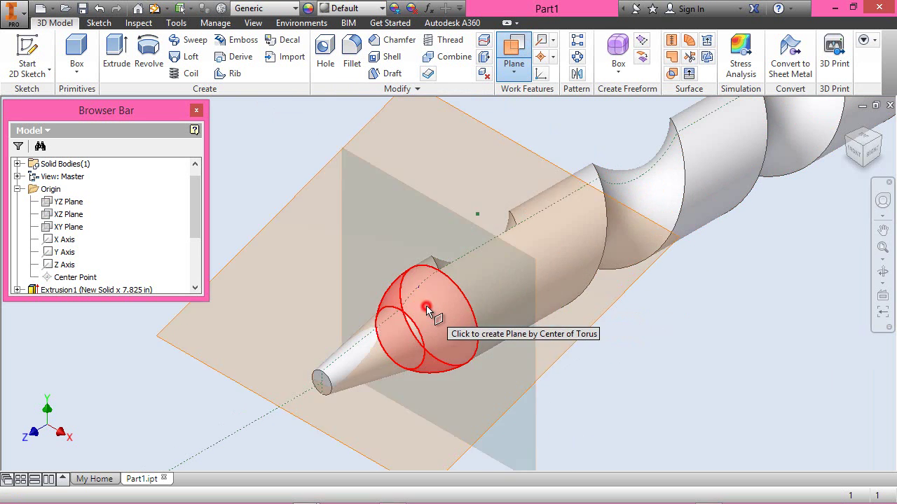
click(394, 305)
right_click(271, 161)
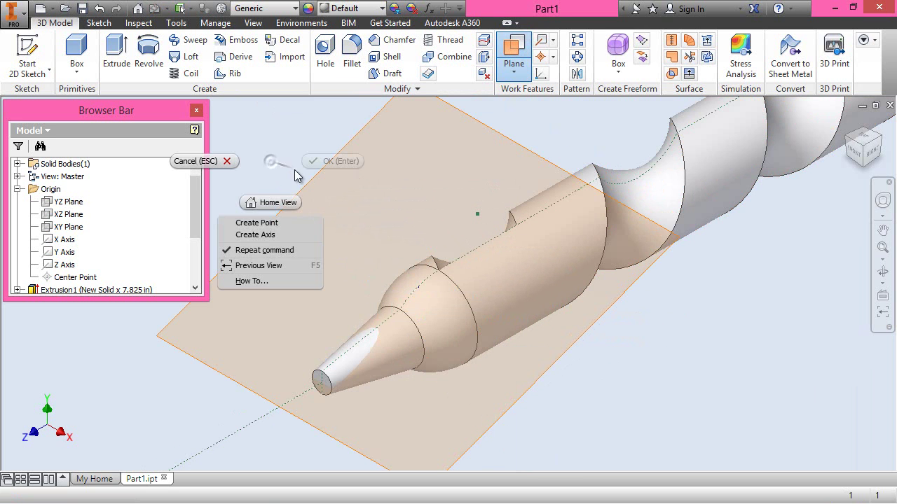
click(214, 161)
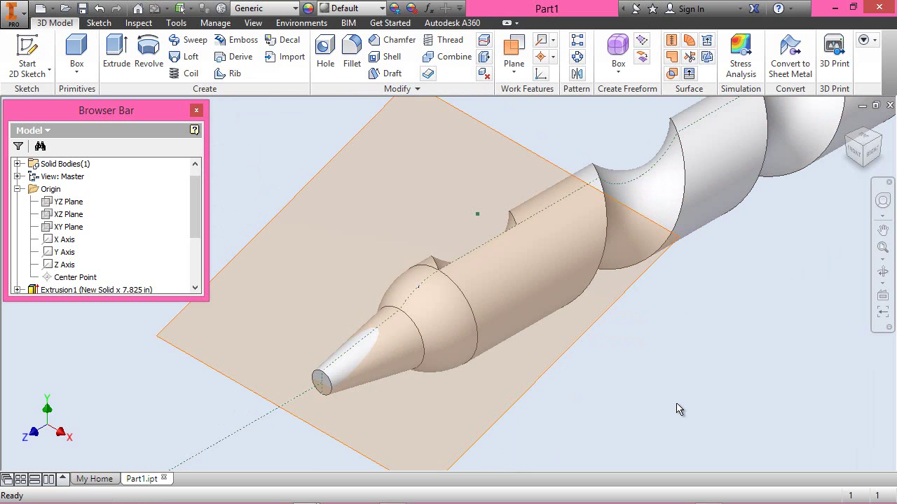
- Start a sketch on the tangent work plane and project the slanted sketch line's outer endpoint into it
click(873, 151)
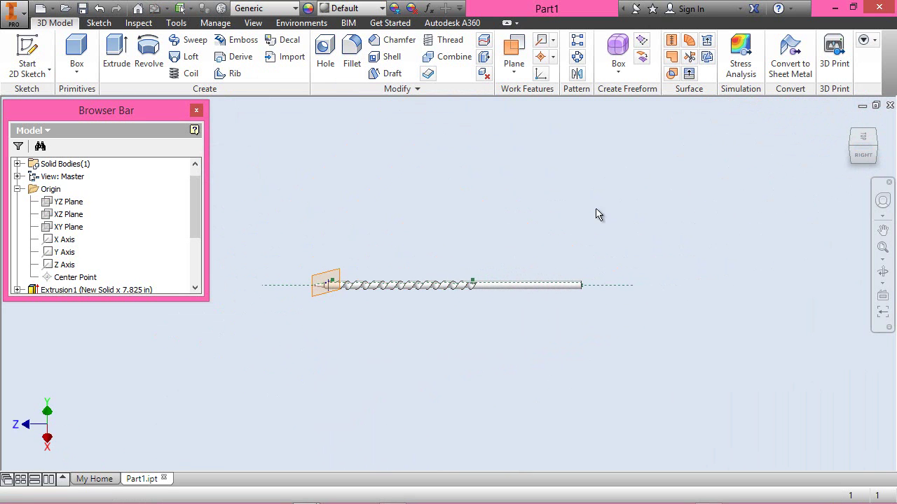
scroll(343, 280, up, 8)
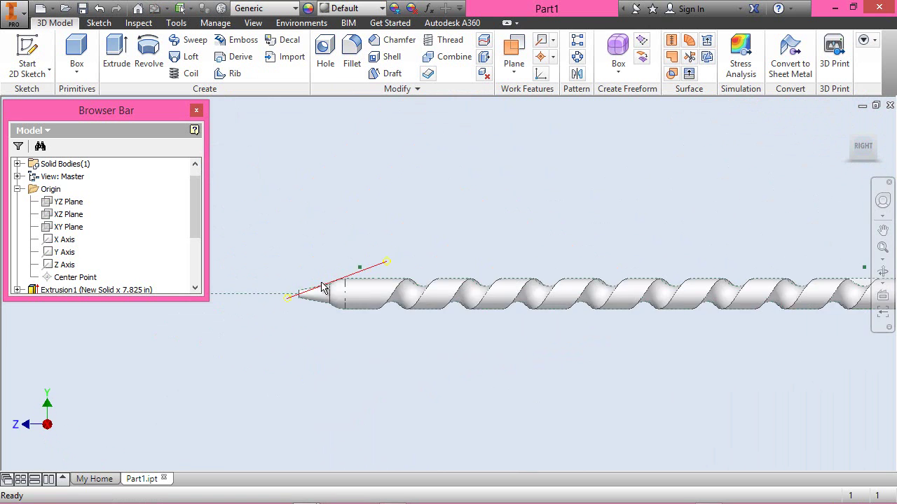
drag(193, 228, 197, 281)
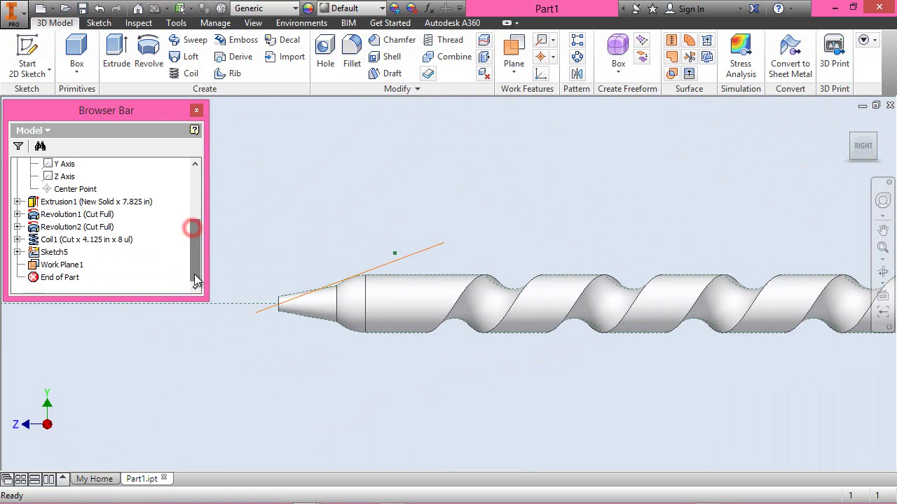
click(853, 137)
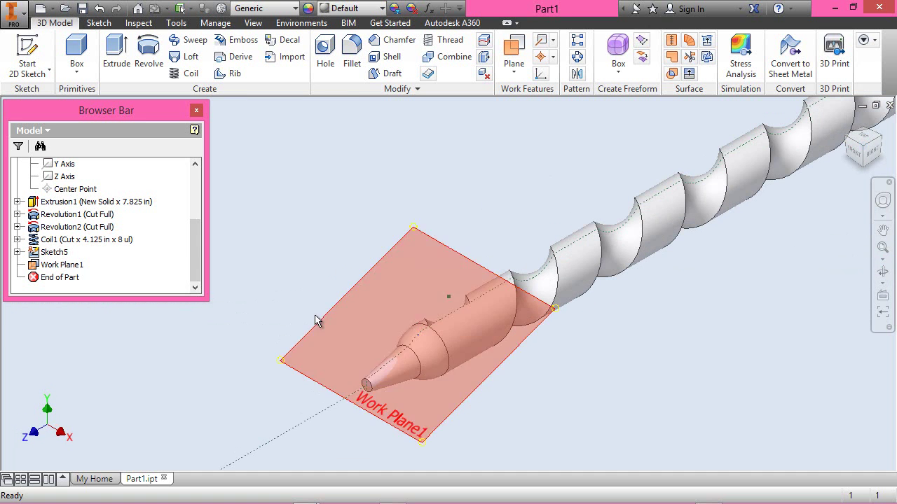
click(27, 54)
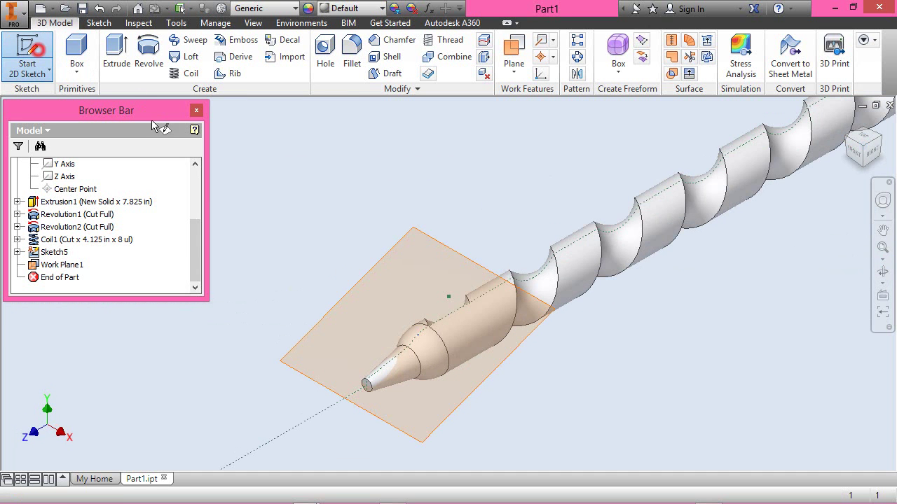
click(402, 233)
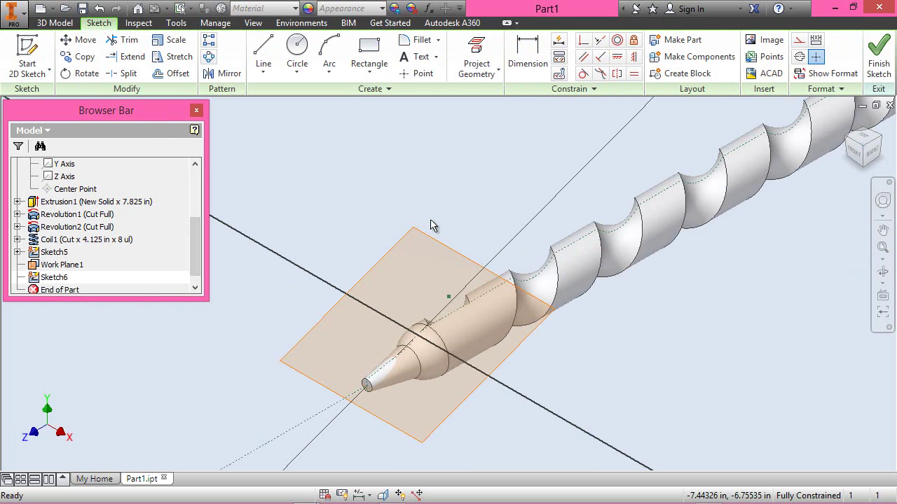
click(476, 57)
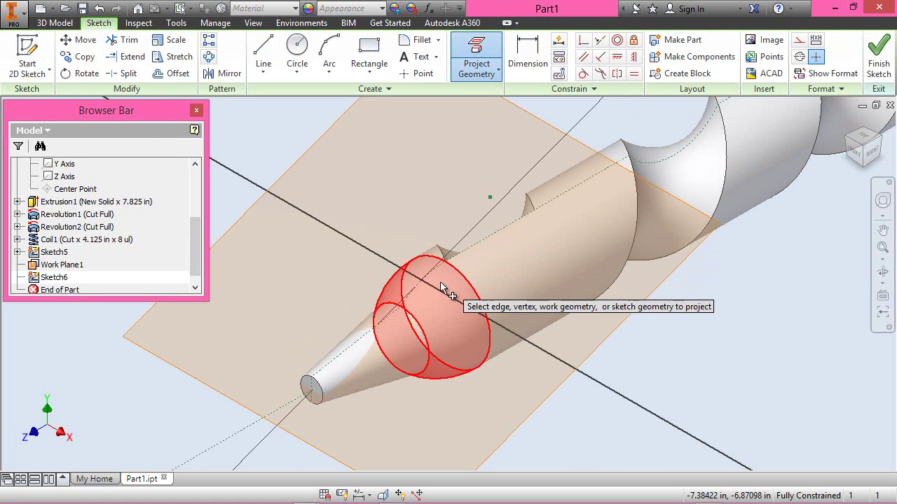
scroll(418, 284, down, 2)
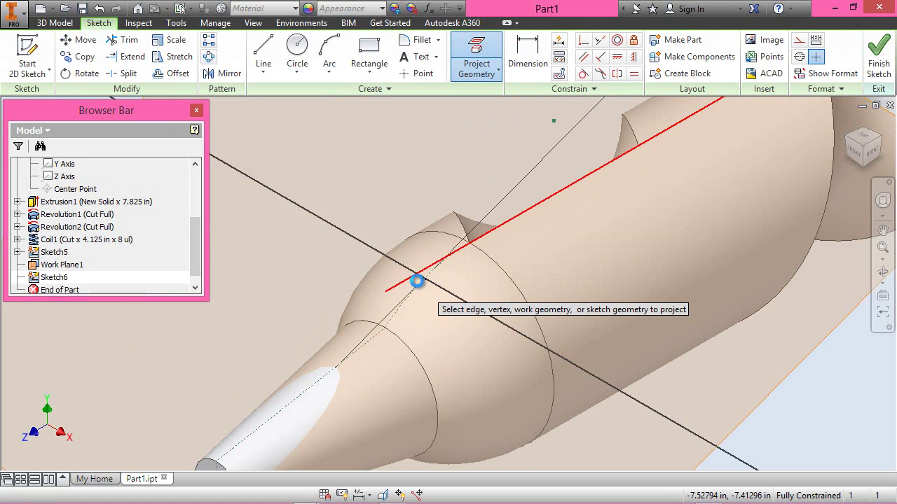
scroll(418, 283, down, 2)
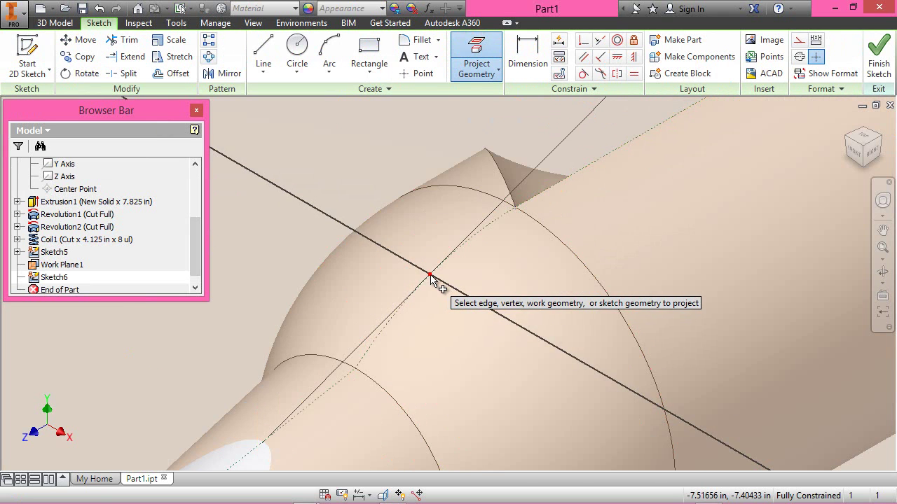
- Sketch a circle about 0.1 in in diameter centred on the projected point on the rounded shoulder
click(297, 49)
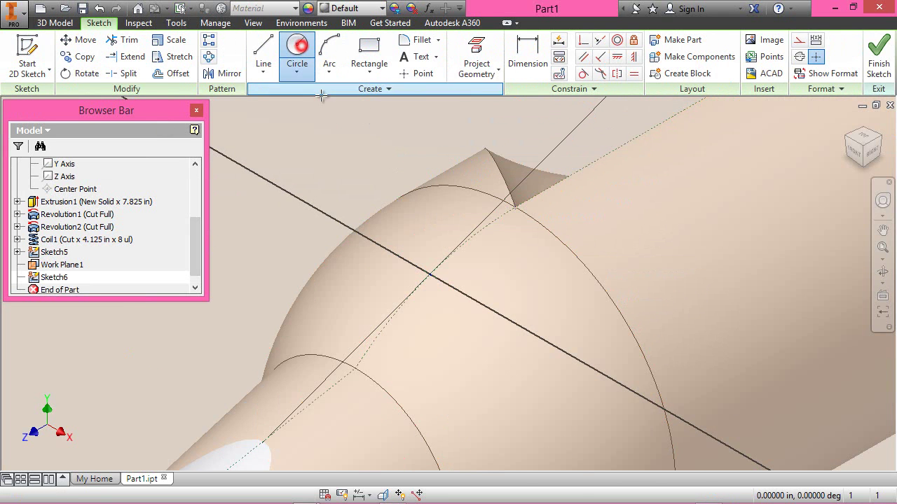
click(429, 274)
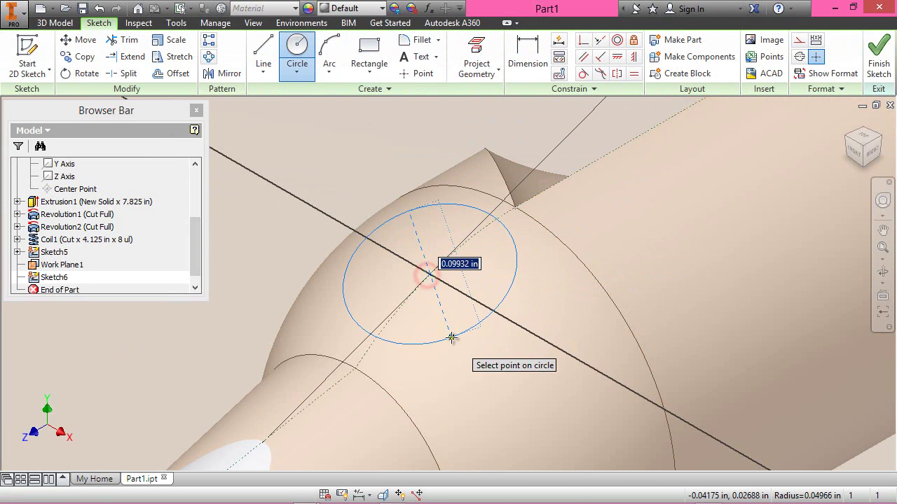
click(452, 337)
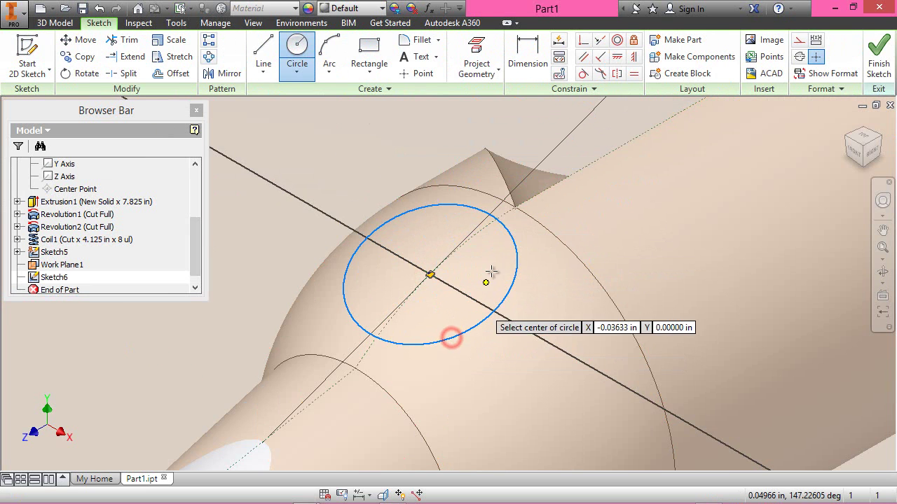
right_click(567, 185)
click(619, 186)
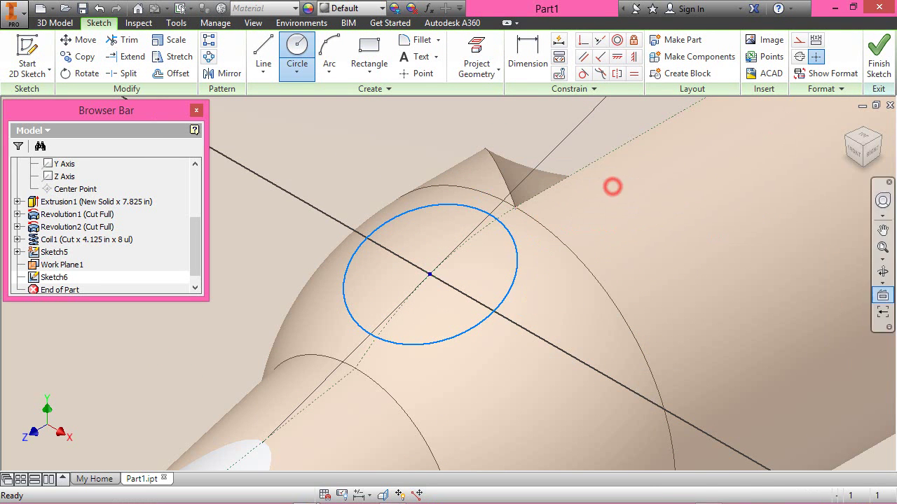
- Dimension the circle's diameter to 0.125 in and finish the sketch
click(526, 62)
click(473, 212)
click(394, 148)
text(.125)
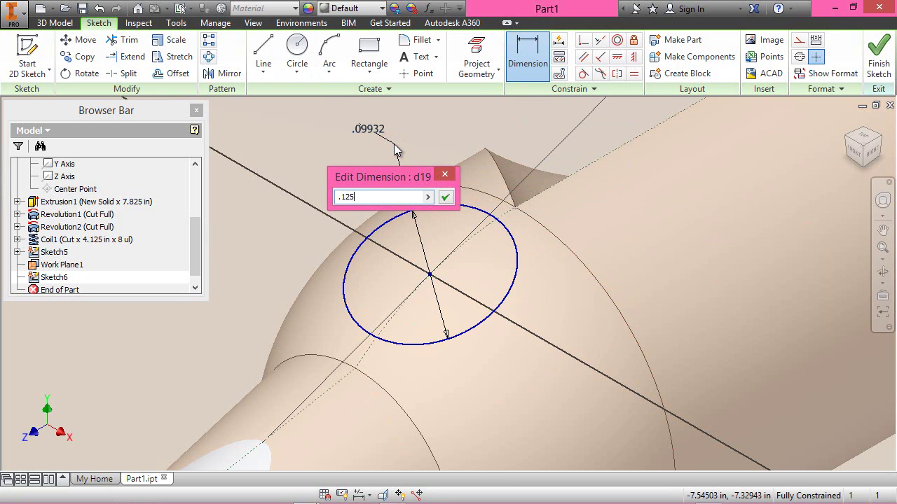
key(Return)
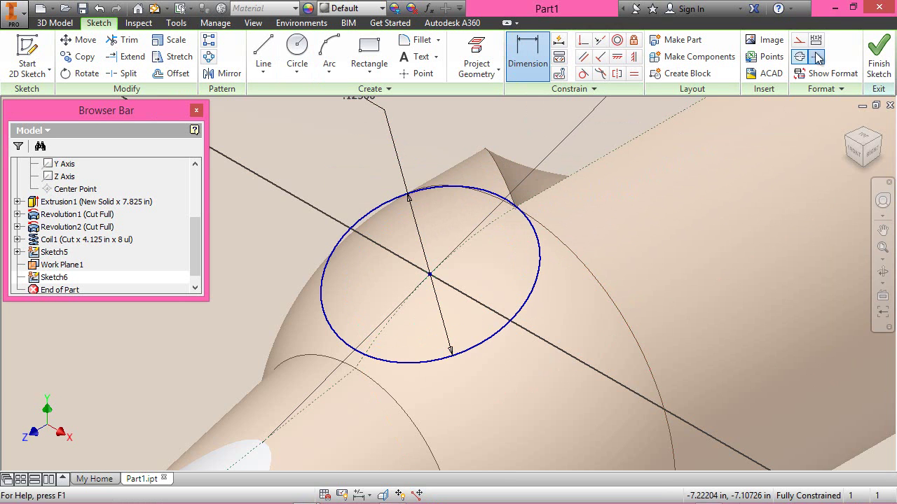
click(877, 59)
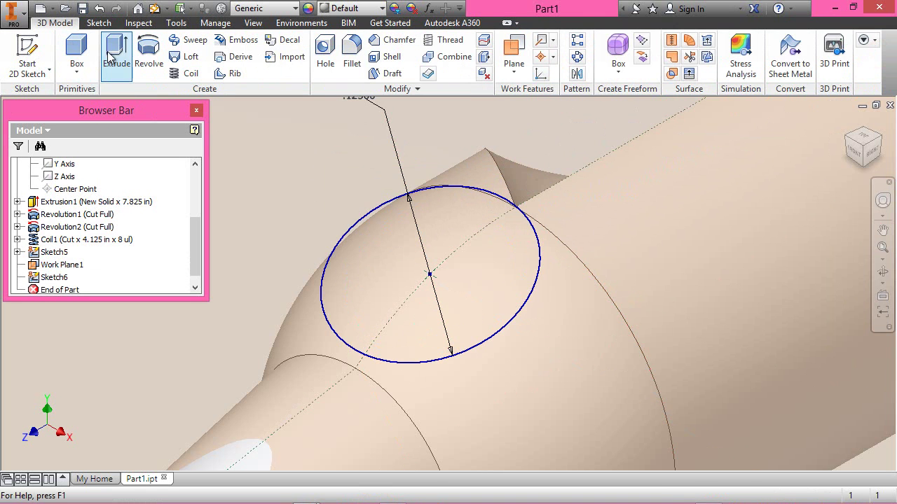
- Extrude the circle as a cut through the rod with extents All in both directions
click(117, 55)
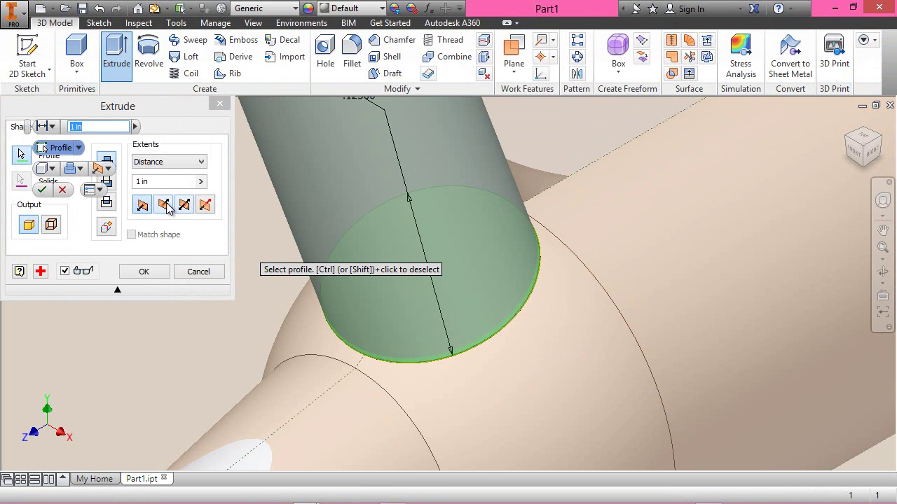
click(169, 162)
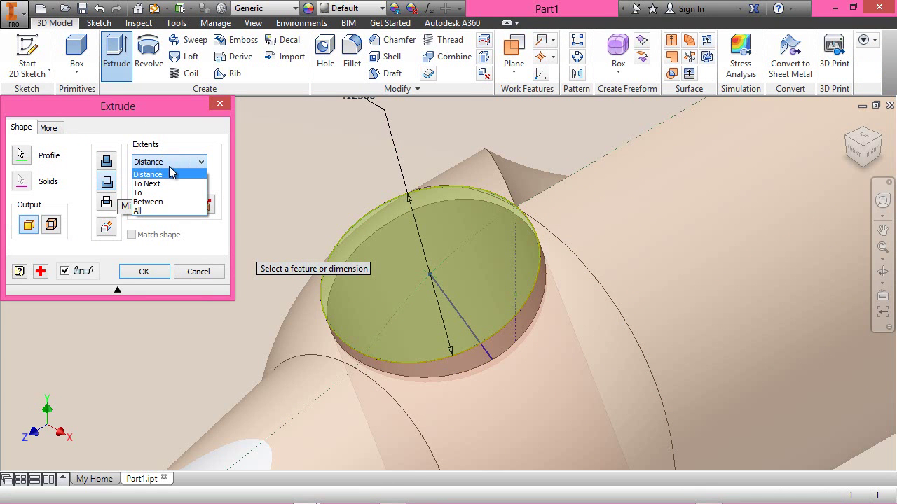
click(165, 210)
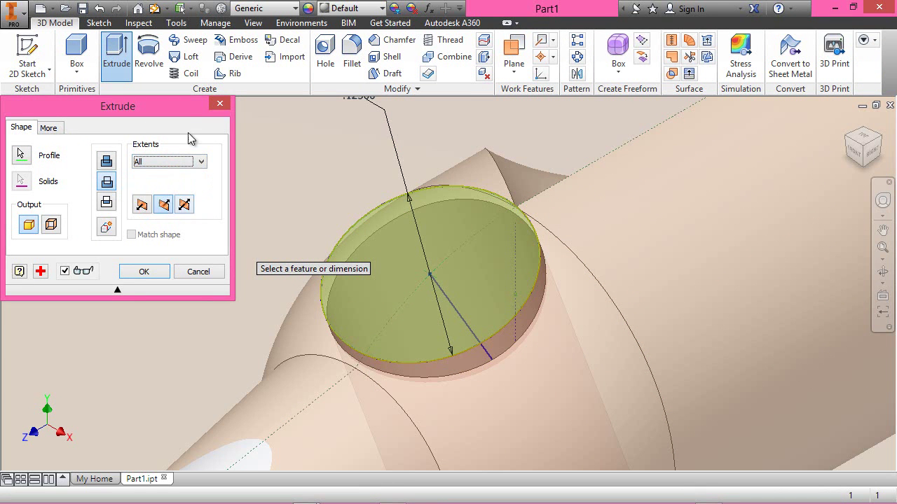
click(184, 205)
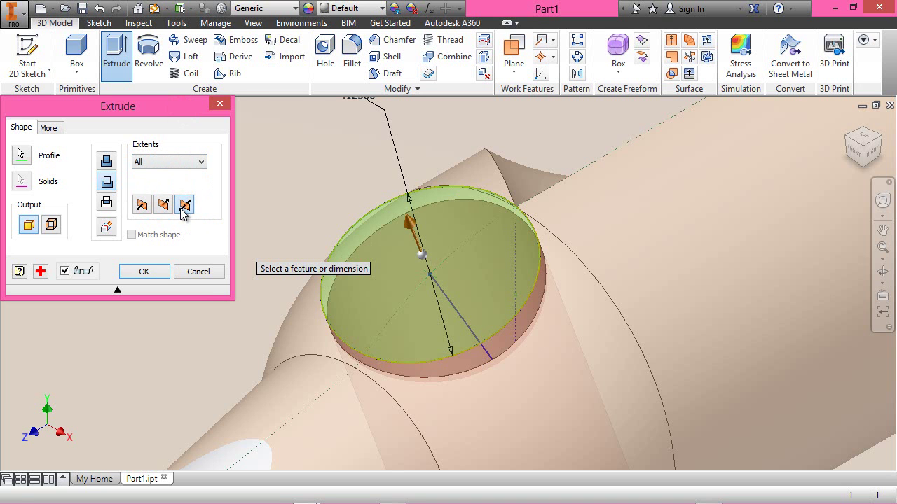
click(160, 272)
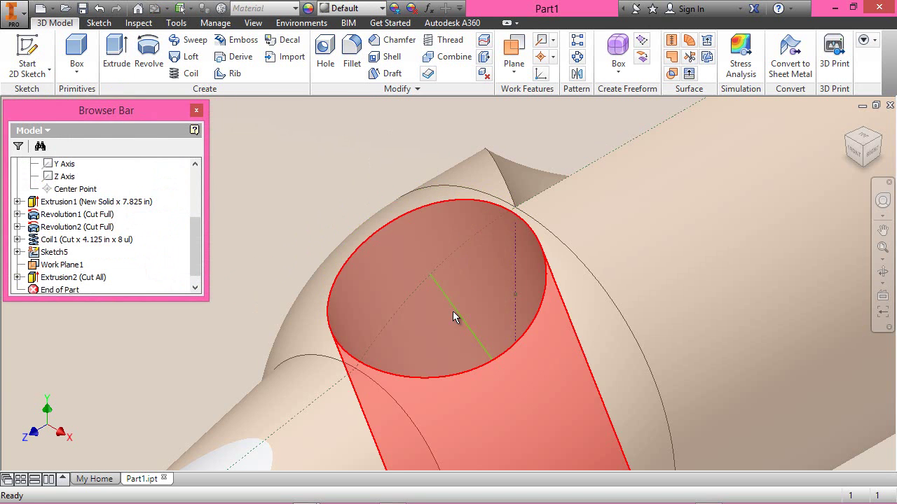
- Hide the tangent work plane and the sketch containing the slanted line
click(453, 311)
scroll(198, 243, down, 1)
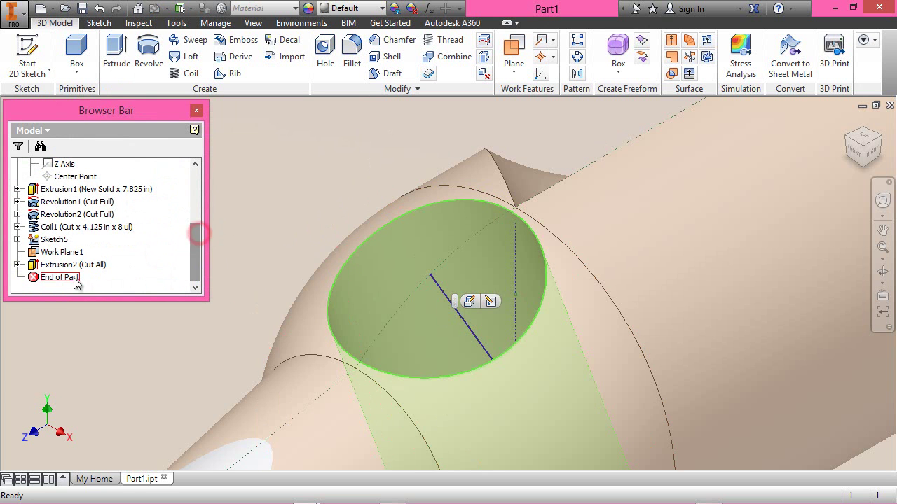
click(56, 256)
right_click(56, 257)
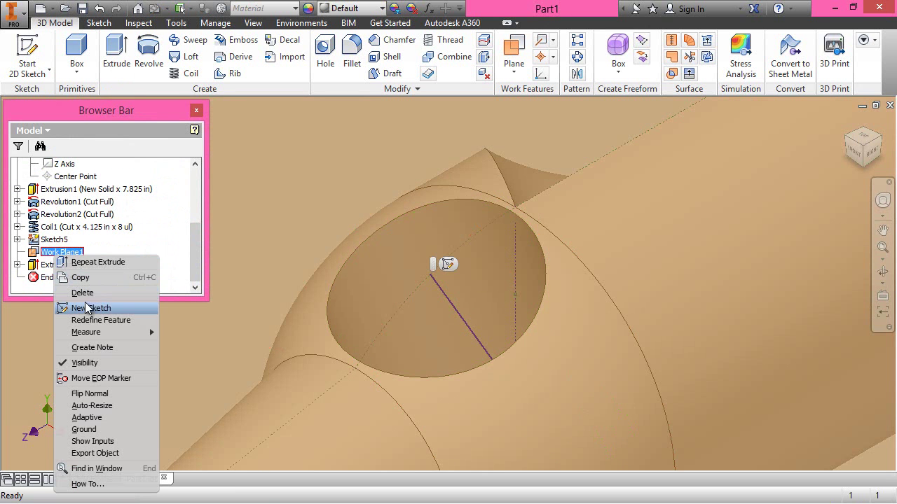
click(91, 361)
right_click(45, 239)
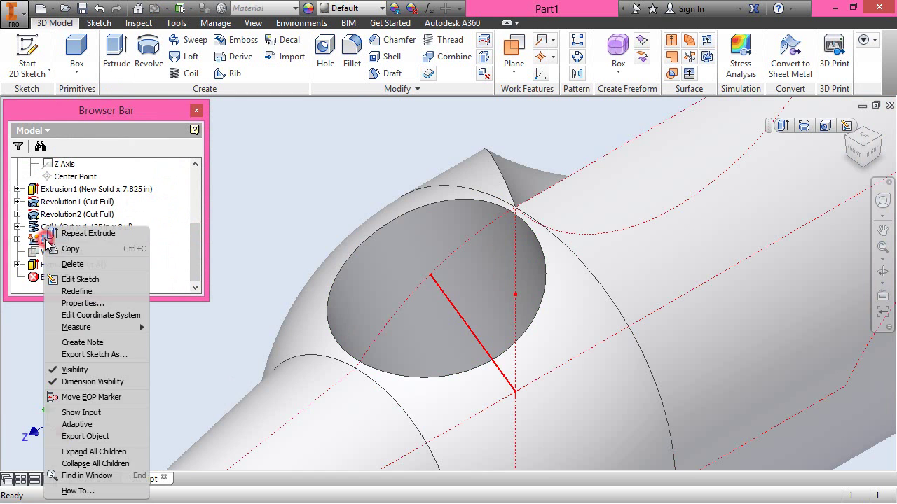
click(76, 370)
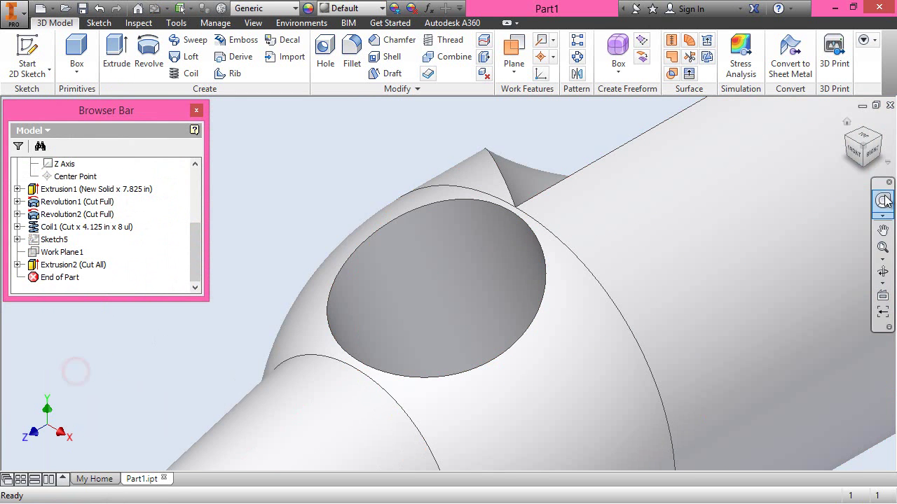
- Examine the angled hole from the opposite side of the rod and return to the home view
click(877, 203)
drag(597, 253, 440, 306)
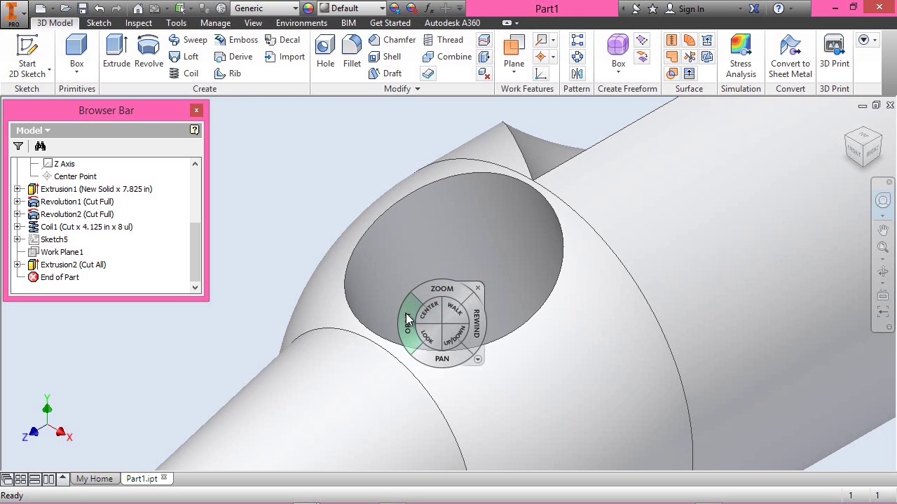
drag(408, 319, 540, 208)
key(shift+w)
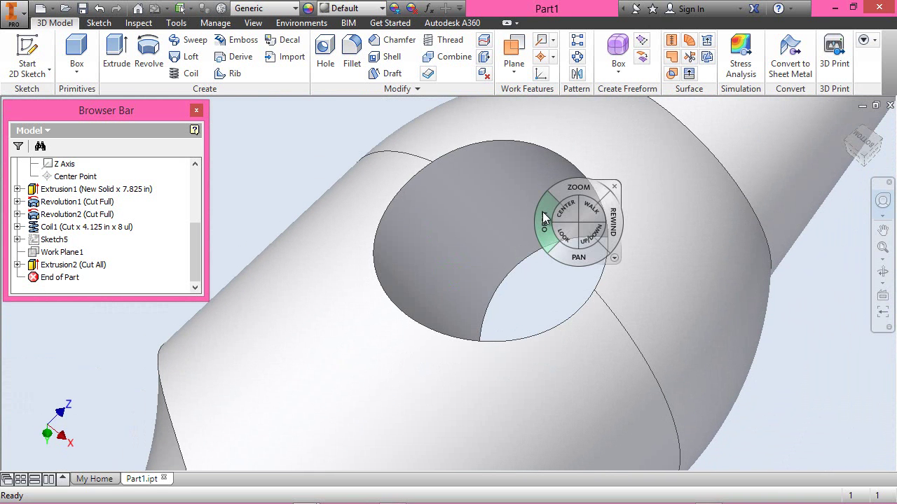
click(613, 186)
right_click(283, 112)
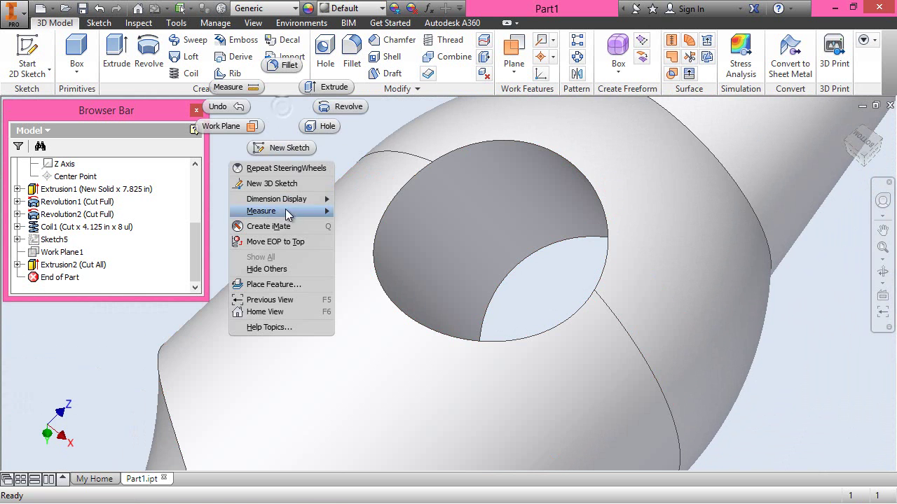
click(293, 313)
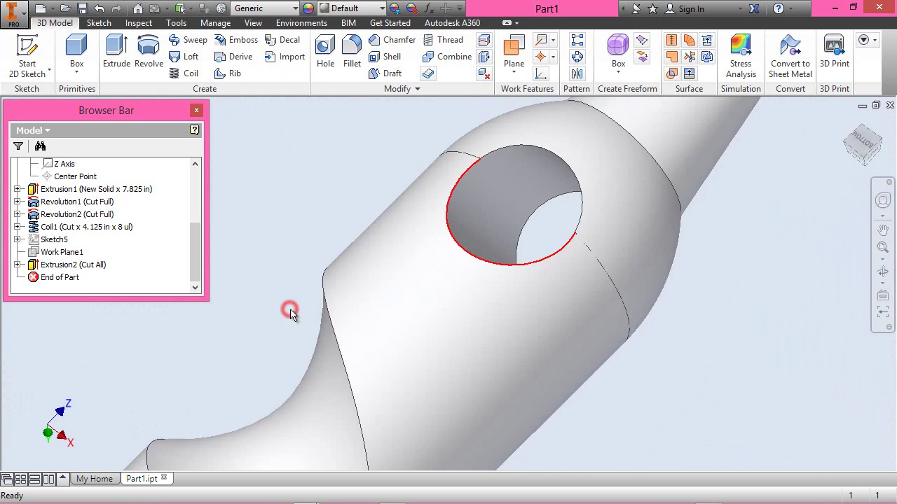
scroll(381, 416, up, 4)
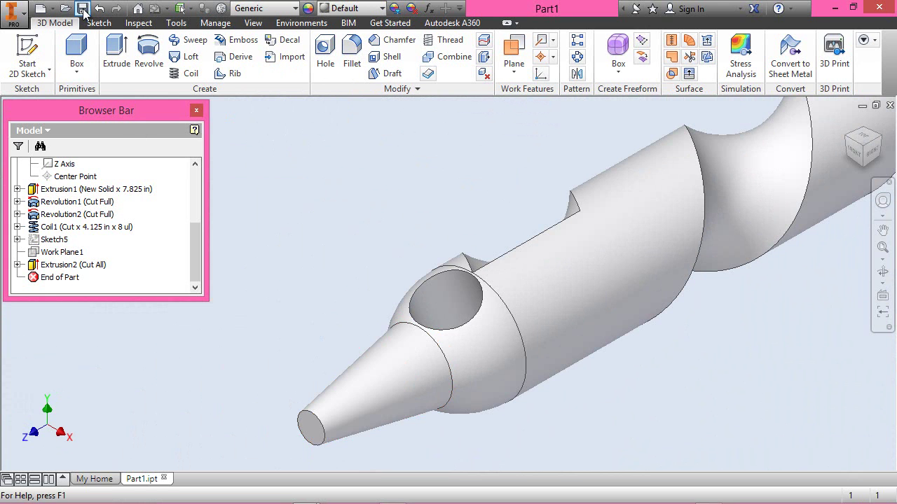
- Collapse all expanded nodes in the part's model tree
right_click(163, 269)
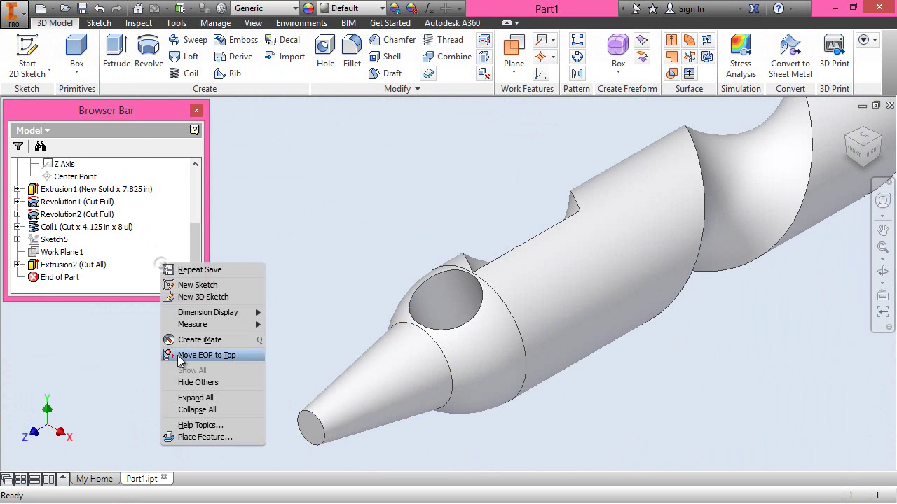
click(194, 409)
click(286, 265)
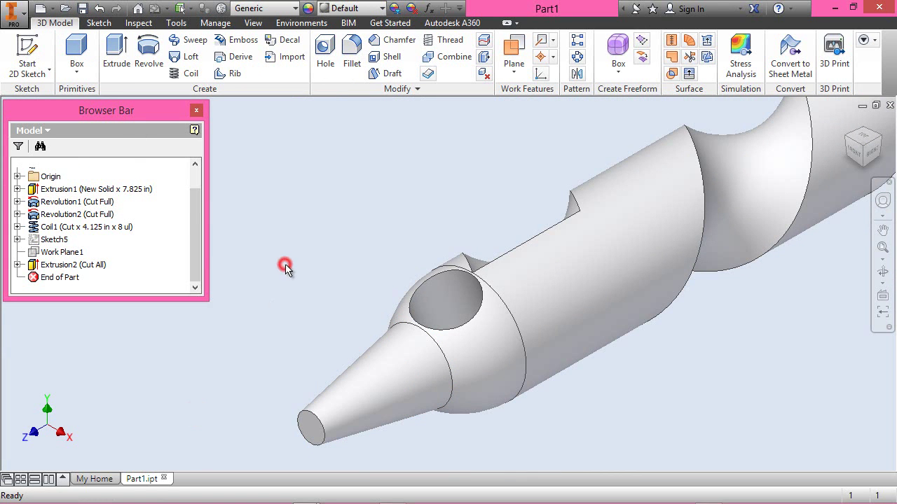
click(391, 215)
- Start a new sketch on the origin's YZ plane
click(17, 177)
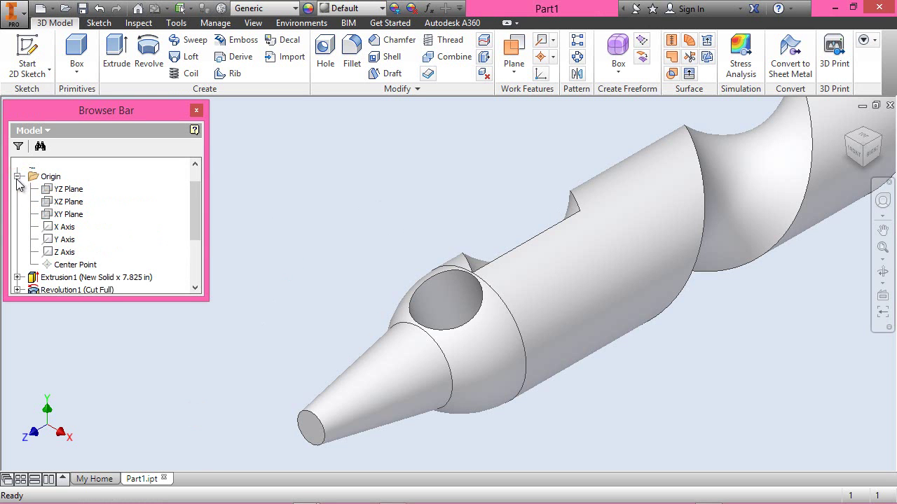
right_click(52, 189)
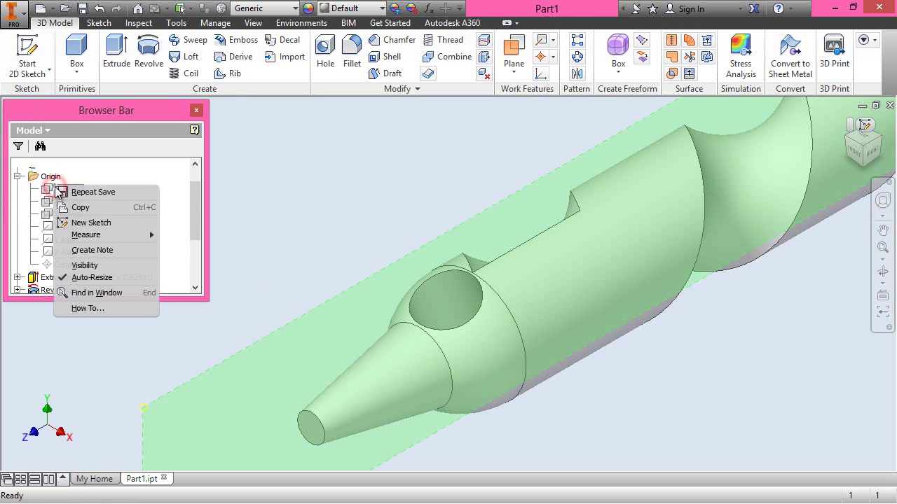
click(92, 226)
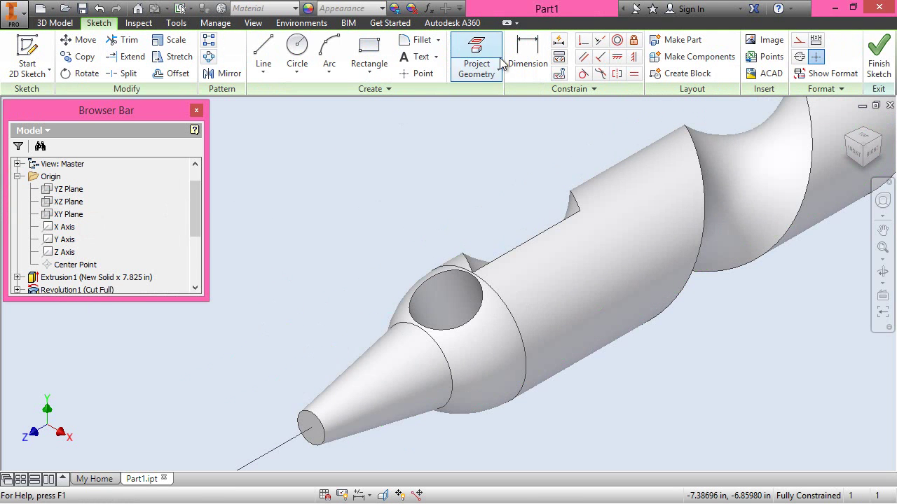
- Project the rod's cut edges into the sketch and convert all of the projected edges to construction geometry
click(497, 67)
click(489, 119)
scroll(378, 329, up, 3)
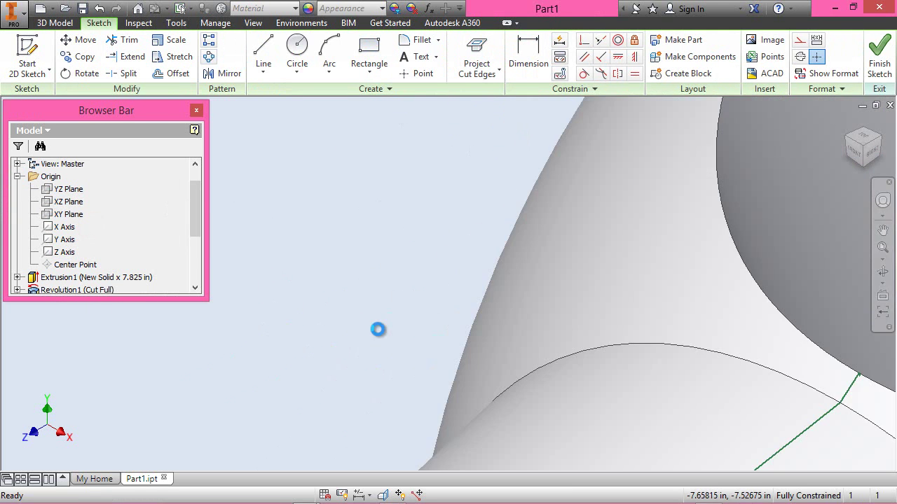
scroll(381, 334, down, 8)
key(Page_Up)
mouse_move(280, 166)
mouse_down()
mouse_move(540, 232)
mouse_move(650, 355)
mouse_move(681, 405)
mouse_up()
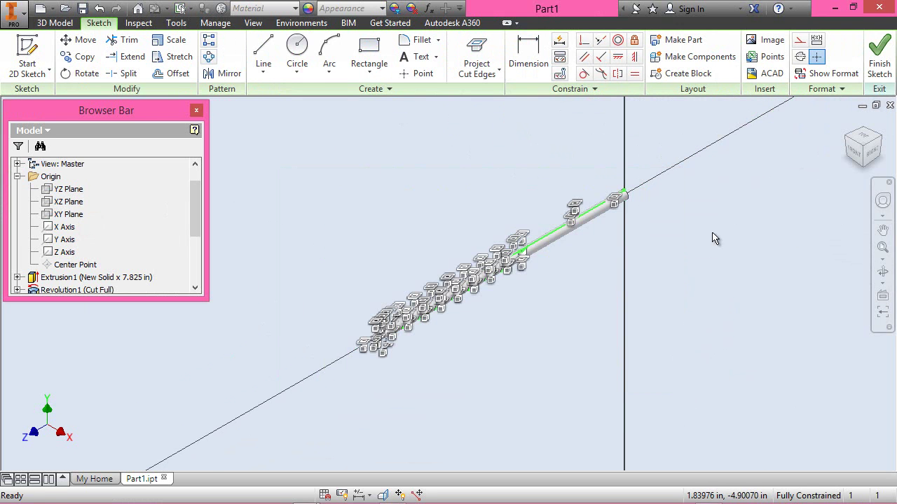
click(802, 38)
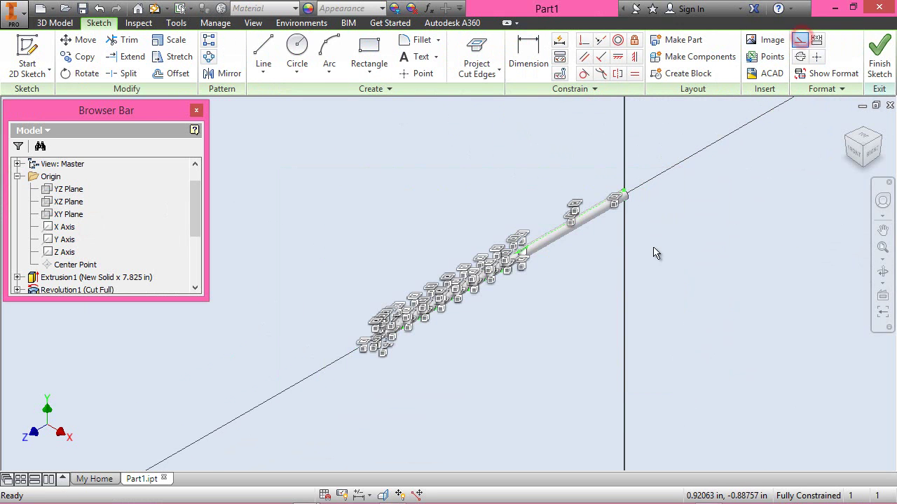
- Deselect the projected edges and slice the graphics at the sketch plane to expose the section at the rod's tapered tip
key(Page_Up)
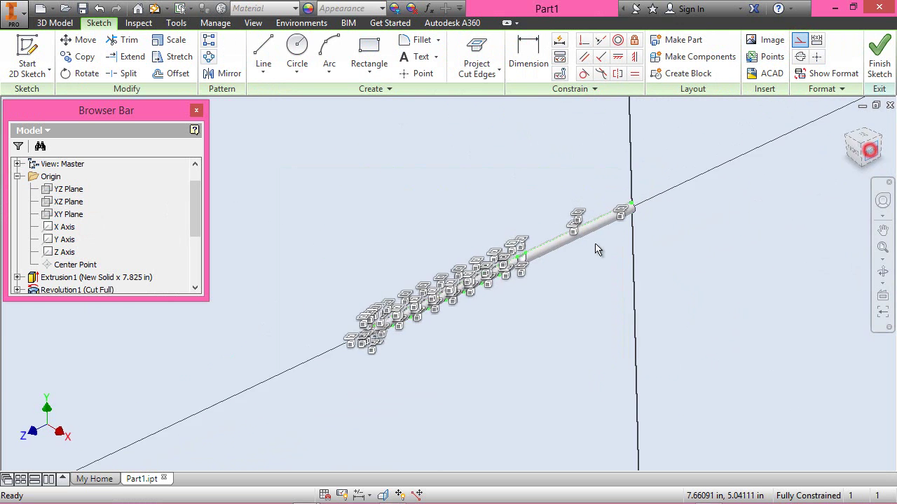
scroll(175, 280, down, 3)
click(256, 230)
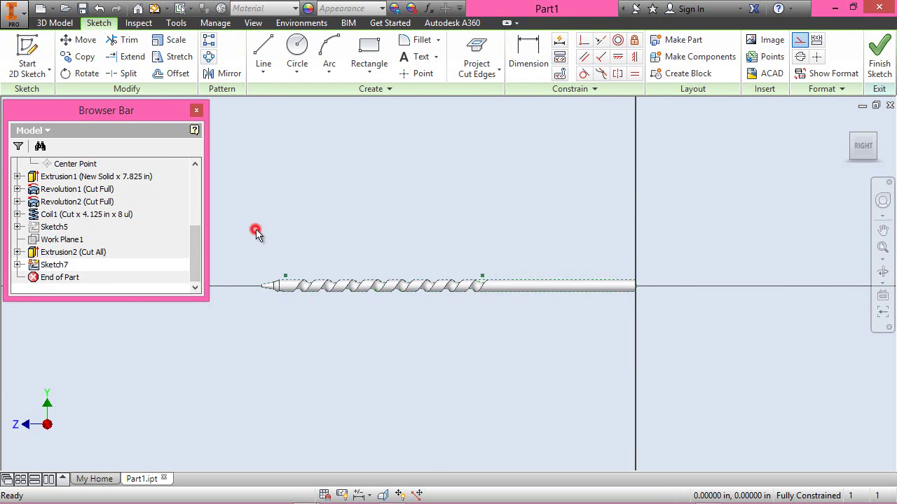
scroll(245, 266, up, 3)
scroll(323, 383, up, 4)
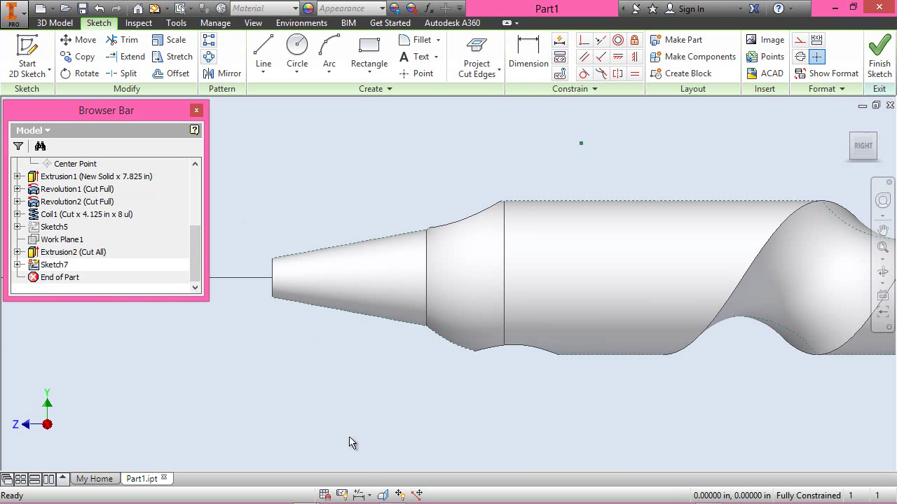
click(382, 494)
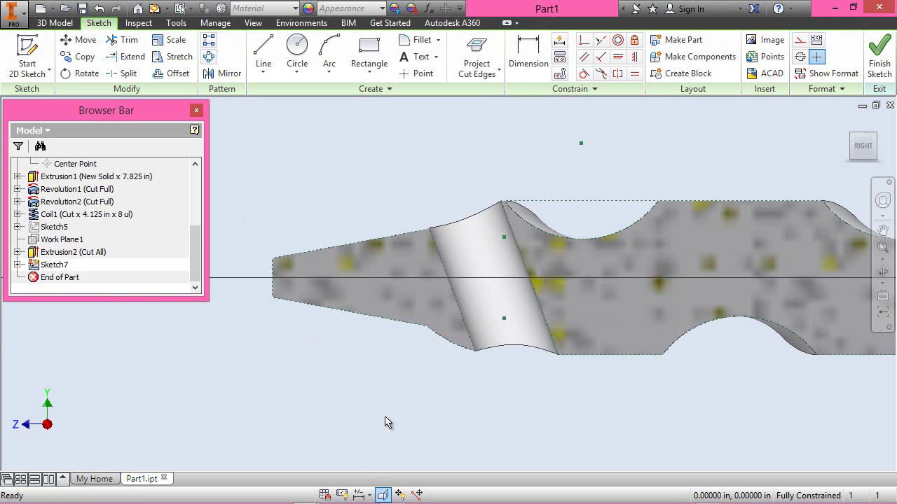
- Draw a 0.0156 in line along the tip's upper taper edge, starting at the wide end of the taper
click(264, 55)
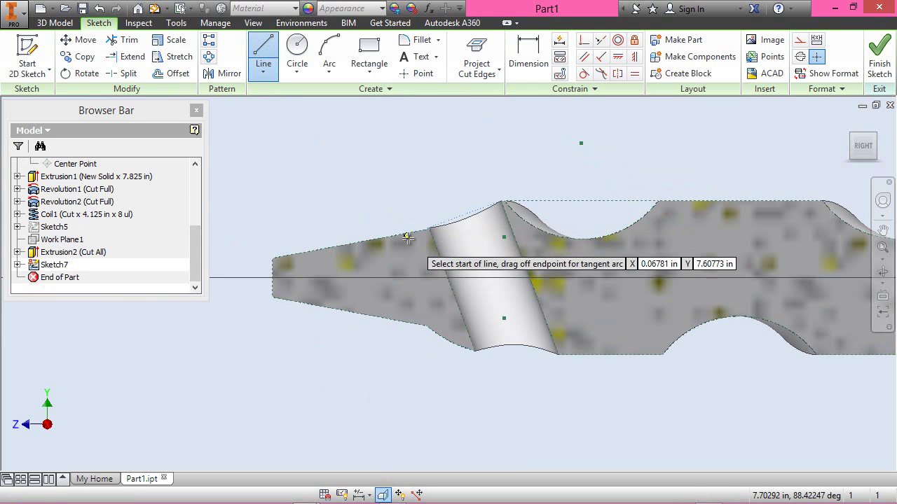
scroll(400, 234, down, 1)
scroll(398, 233, up, 3)
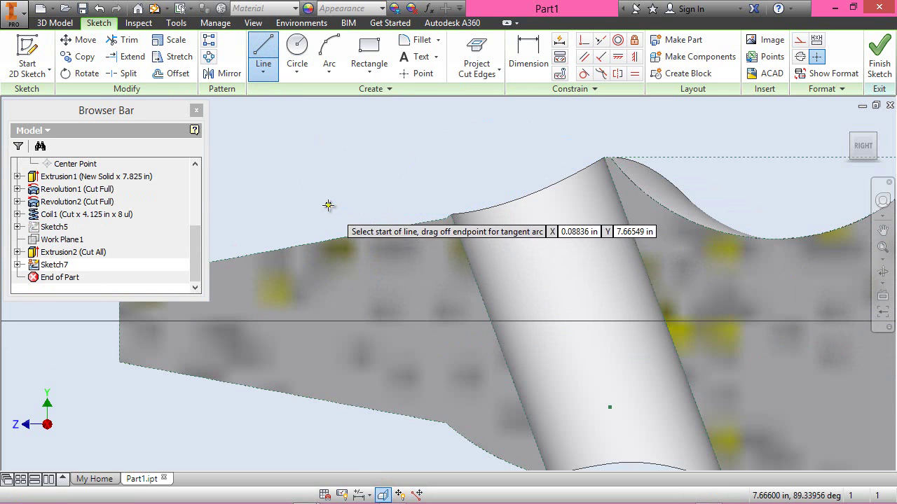
scroll(330, 204, down, 2)
scroll(465, 192, up, 2)
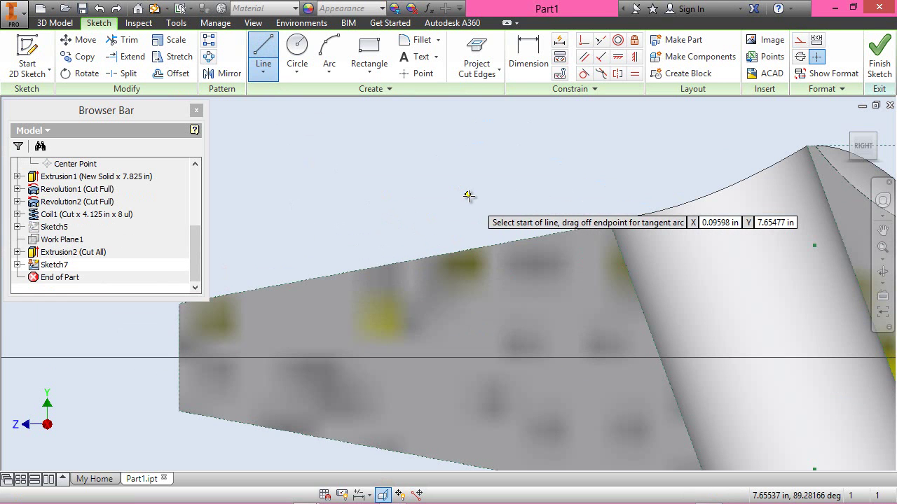
scroll(595, 228, up, 2)
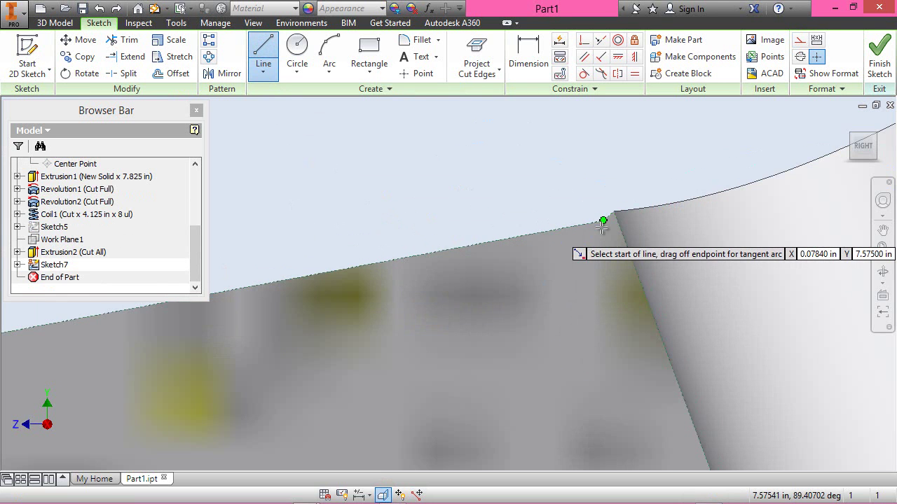
click(603, 220)
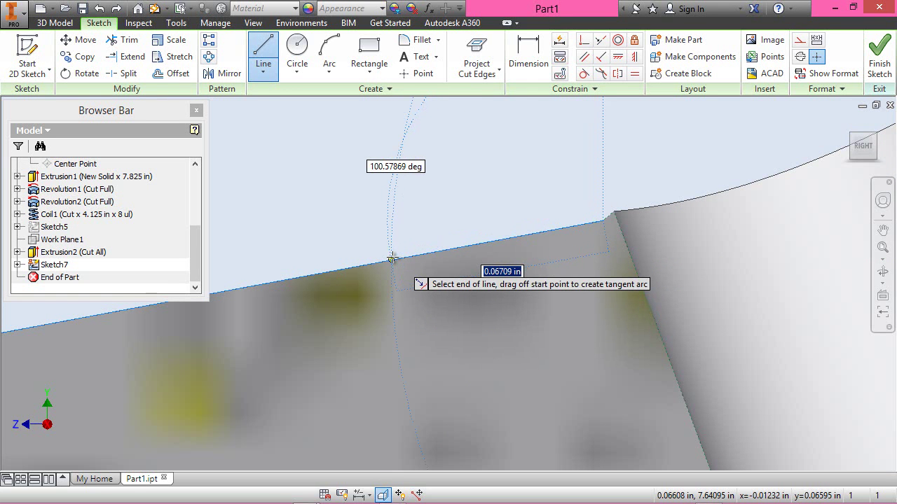
text(0.0156)
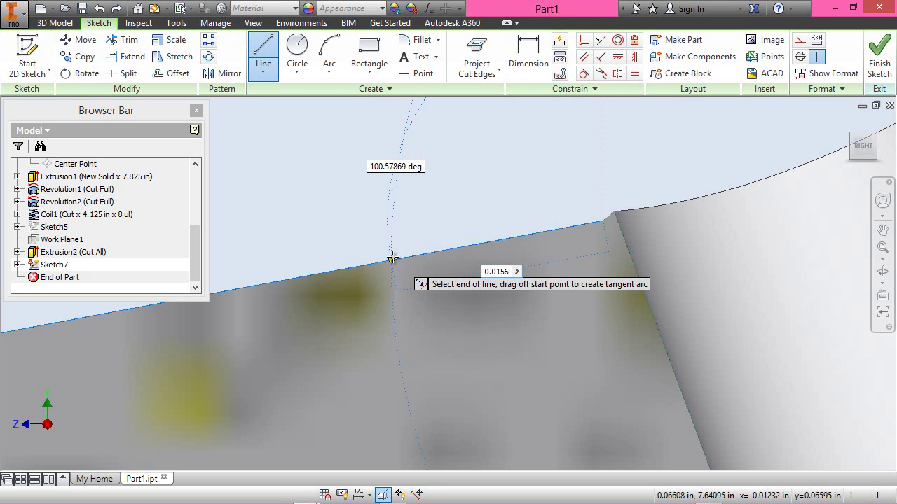
key(Return)
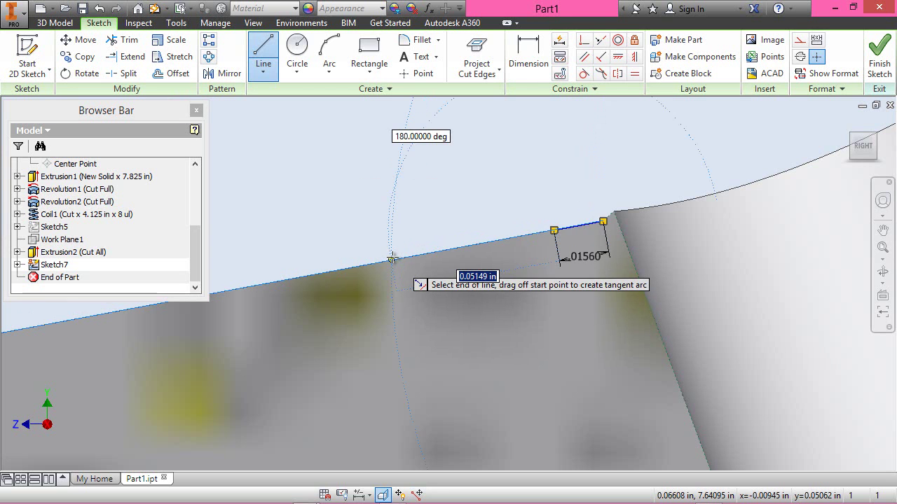
- Draw a 0.00781 in line from the midpoint of the short taper line, perpendicular to it and into the rod
right_click(553, 180)
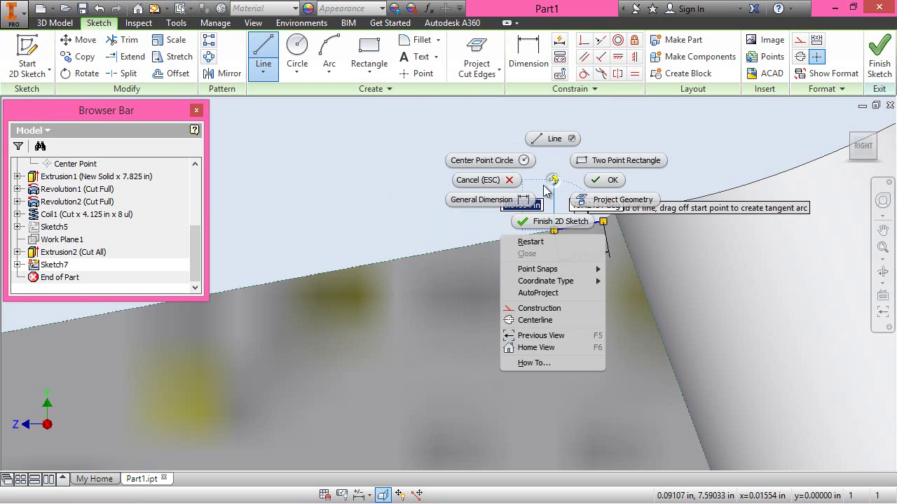
click(527, 241)
scroll(526, 242, down, 4)
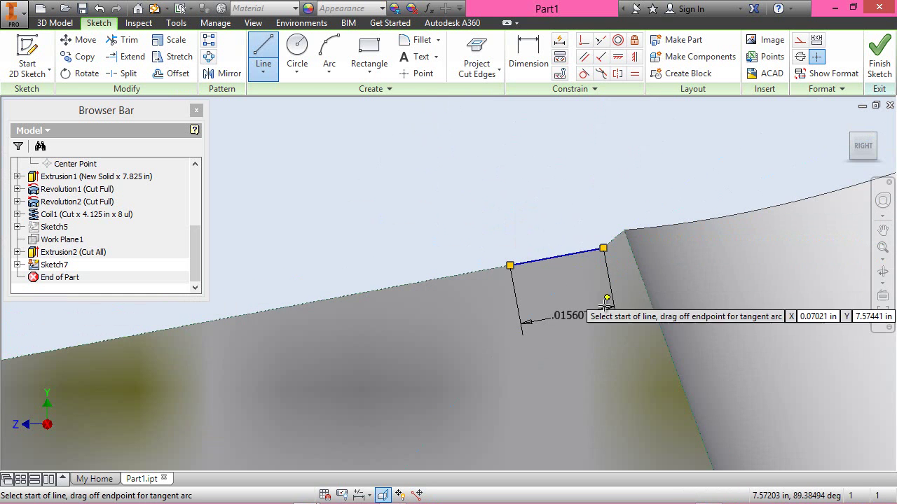
click(561, 260)
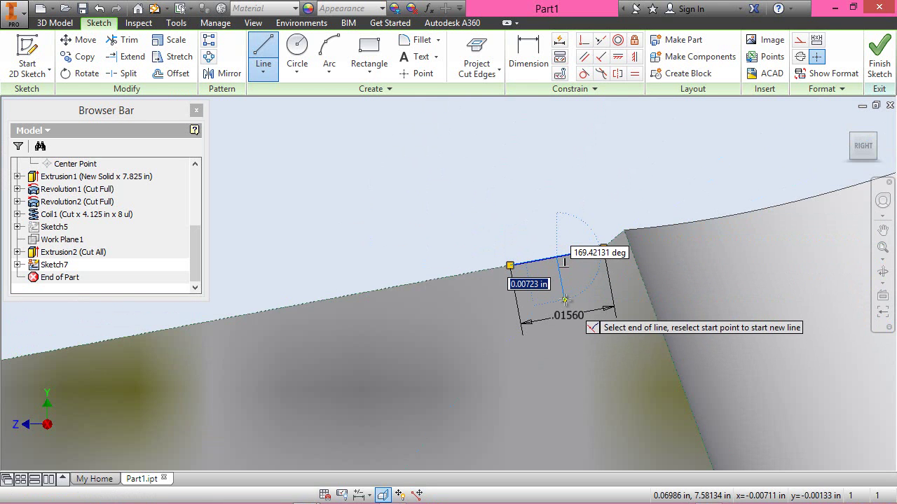
text(0.)
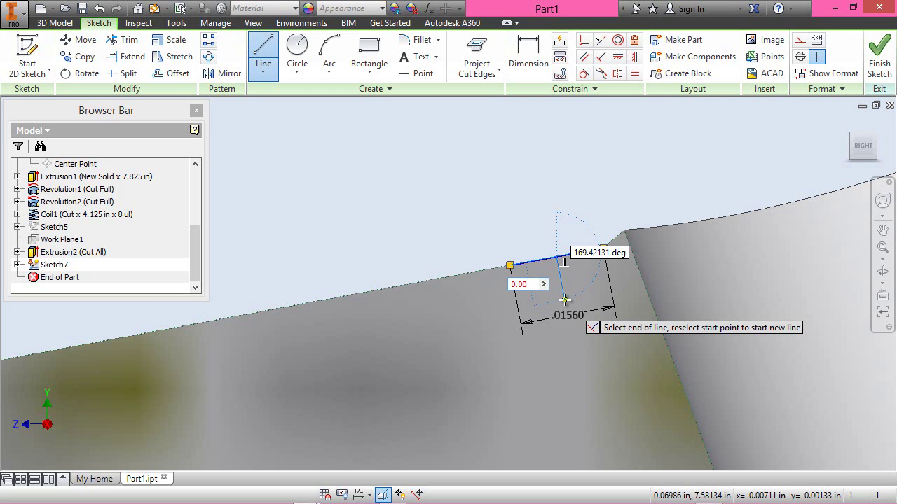
key(Return)
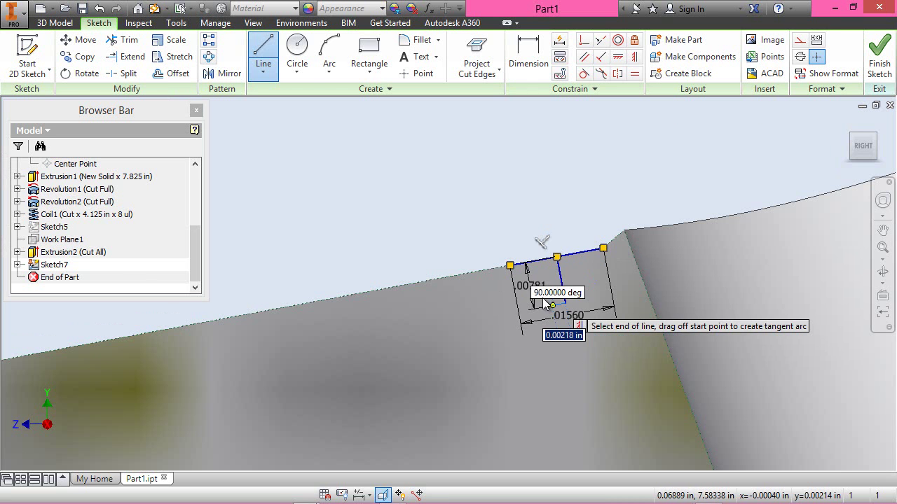
- Close the V-shaped profile with two slanted lines joining the perpendicular line's inner end to both ends of the taper line
click(510, 264)
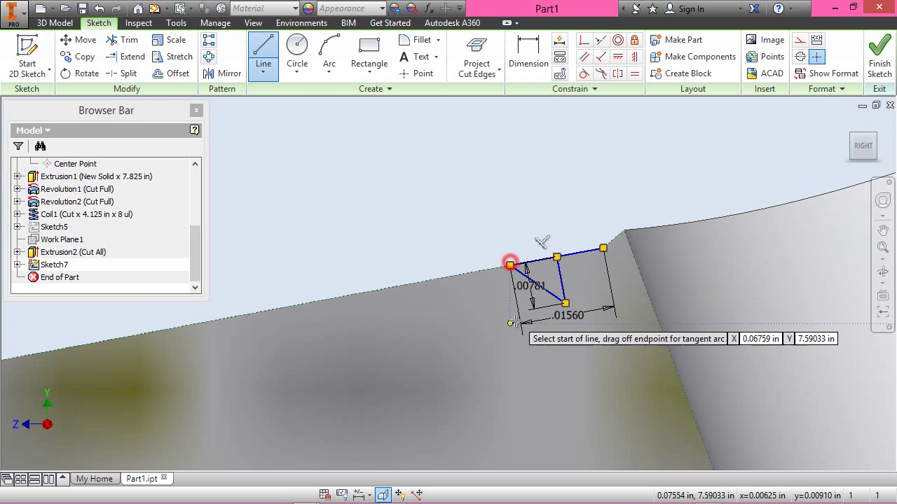
click(565, 304)
click(604, 249)
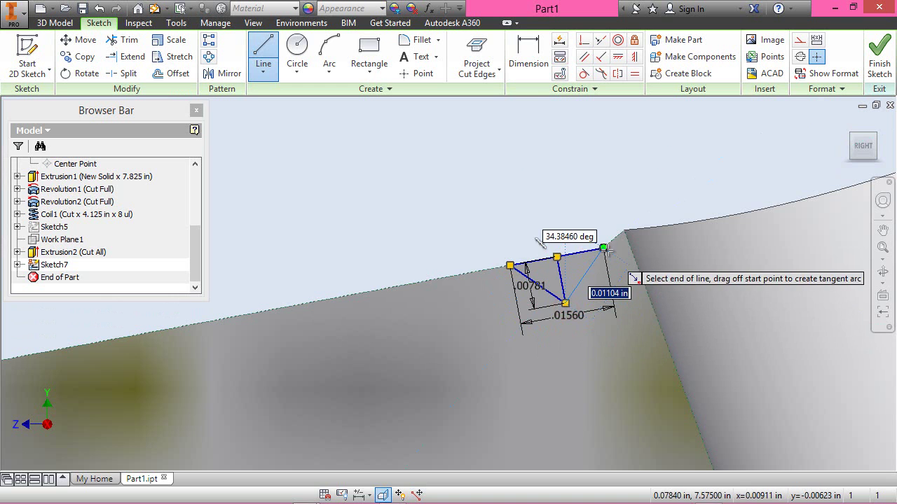
right_click(573, 173)
click(620, 175)
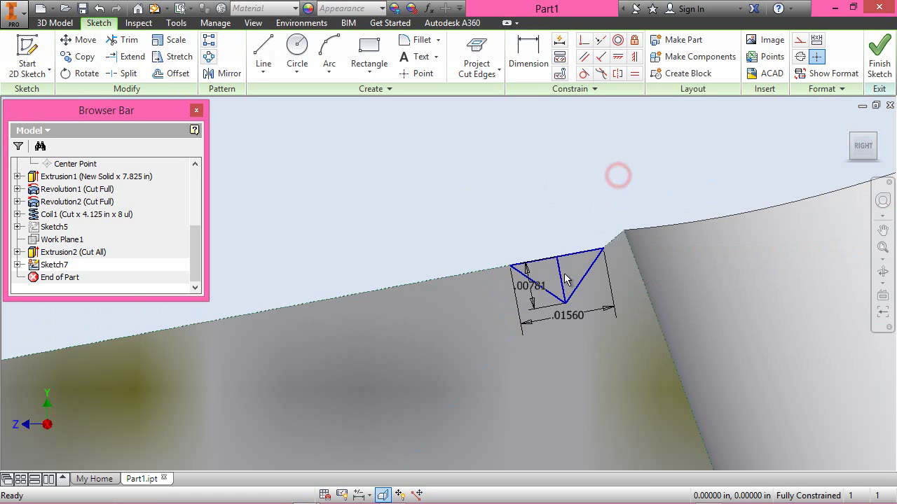
- Convert the V profile's middle line to construction and move its depth dimension clear of the profile
click(560, 272)
click(816, 56)
click(580, 176)
drag(533, 295, 482, 296)
- Draw vertical lines upward from both upper corners of the V profile, about 0.007 in and 0.008 in long
key(l)
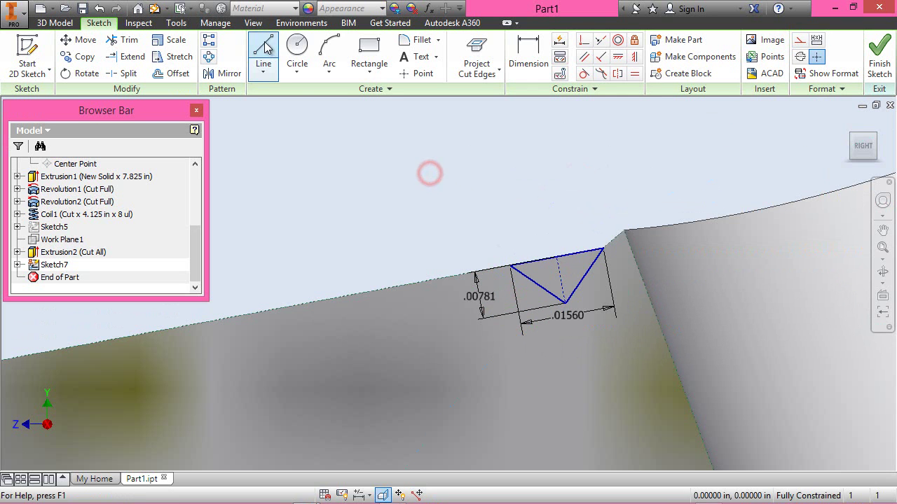
click(510, 265)
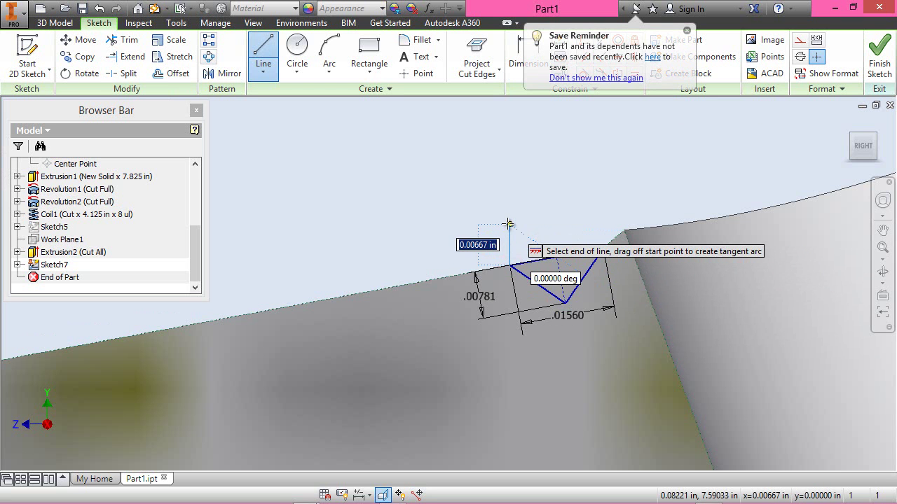
right_click(548, 208)
click(559, 269)
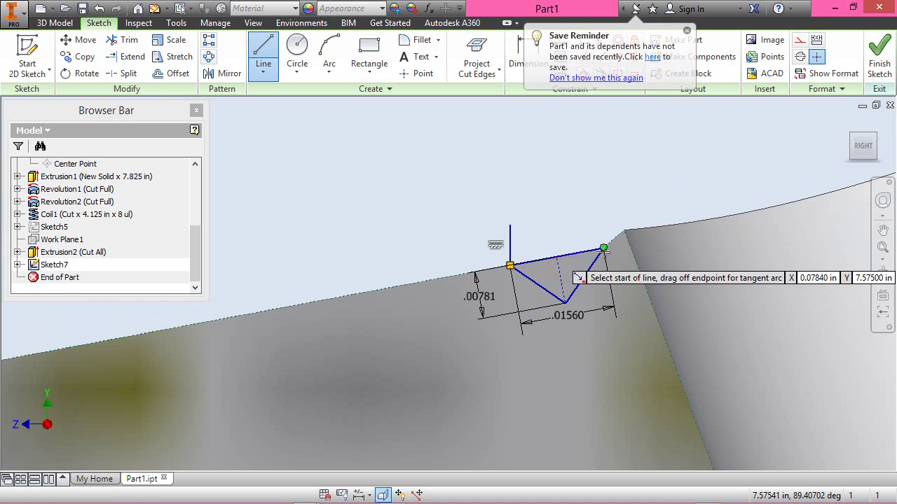
click(600, 245)
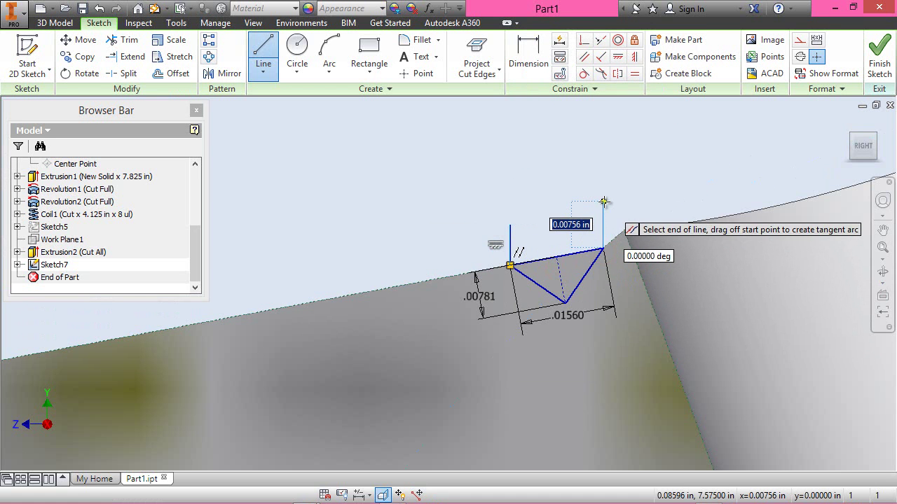
right_click(574, 158)
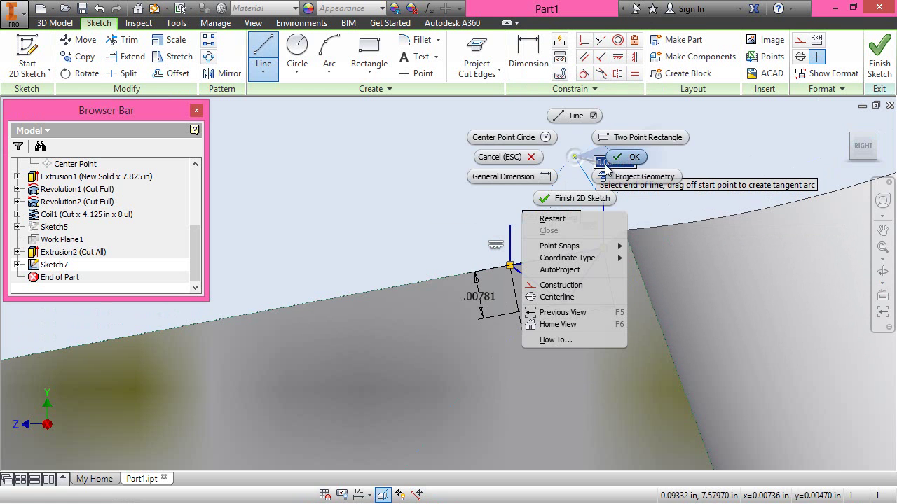
click(615, 159)
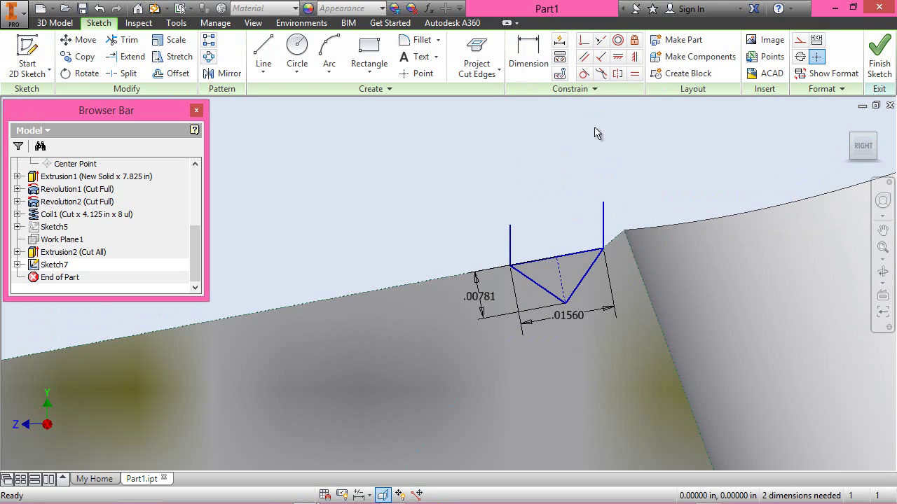
- Apply an equal constraint to the two vertical lines above the V profile
click(634, 76)
click(603, 216)
click(510, 243)
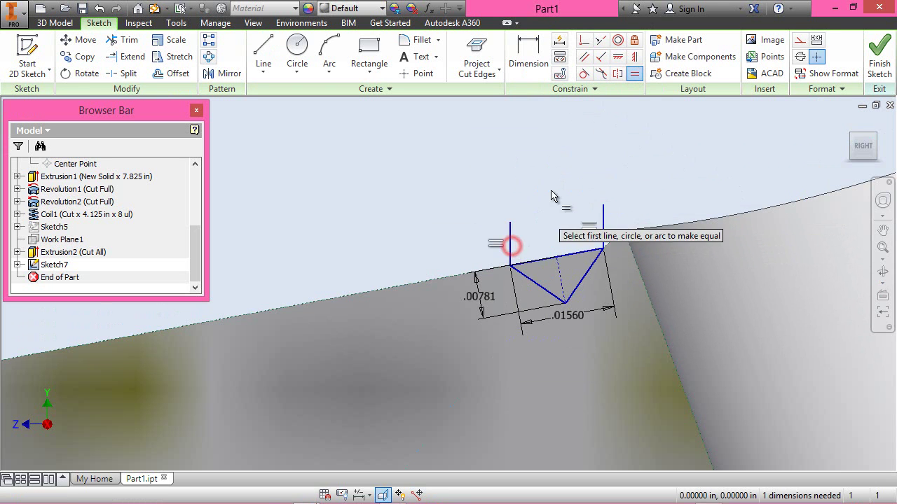
- Draw a sloping line from the upper end of the tip-side vertical line to beyond the other vertical line
right_click(569, 152)
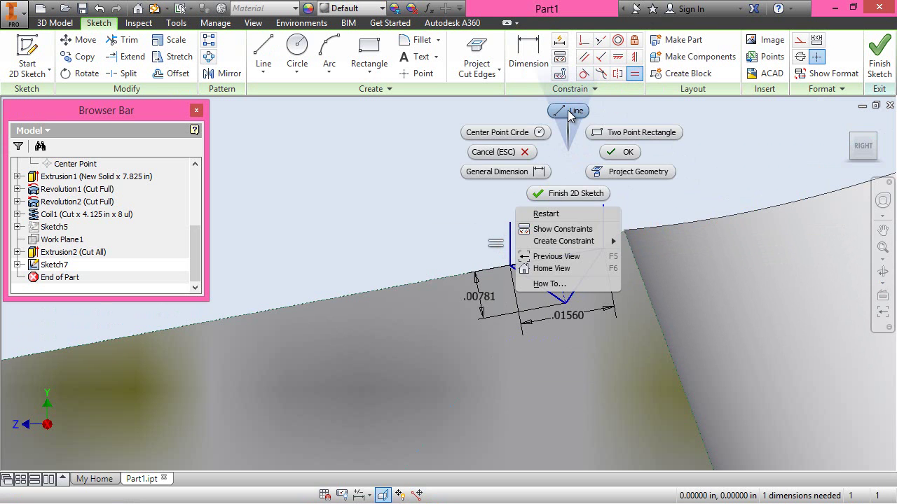
click(568, 110)
click(510, 223)
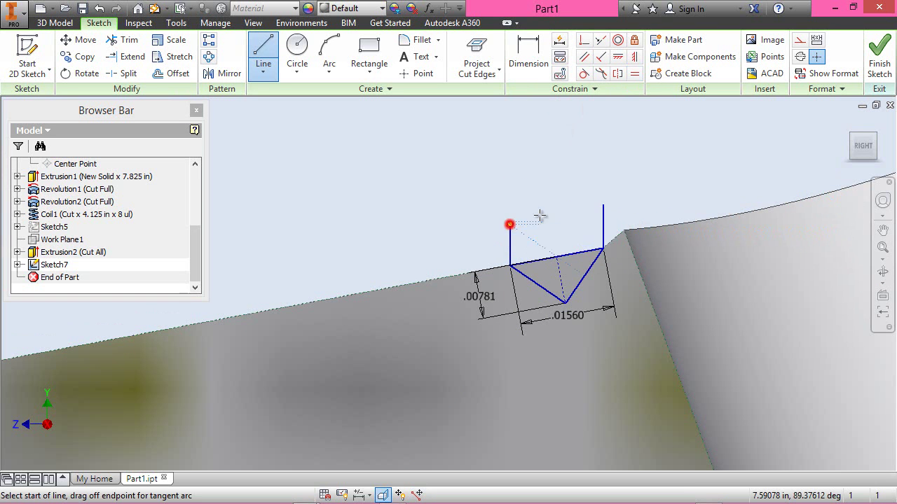
click(685, 170)
right_click(690, 144)
click(711, 142)
- Constrain the sloping top line parallel to the projected upper taper edge of the tip
click(584, 57)
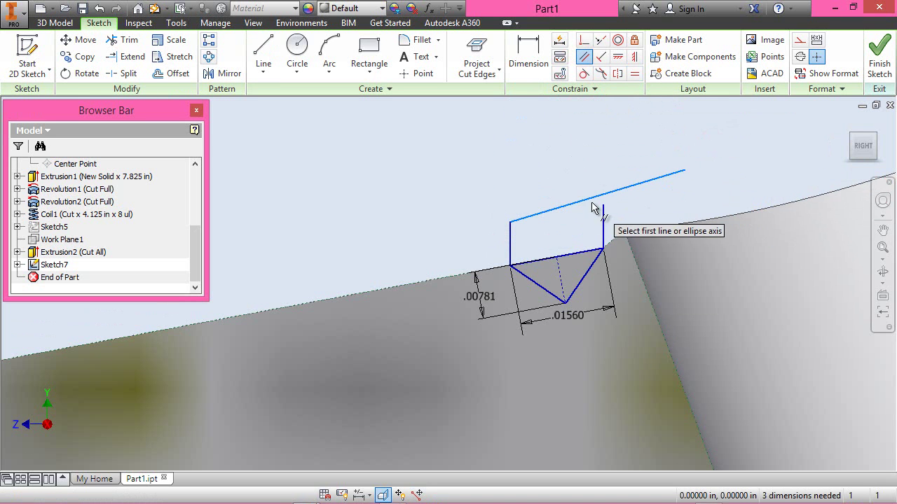
click(584, 198)
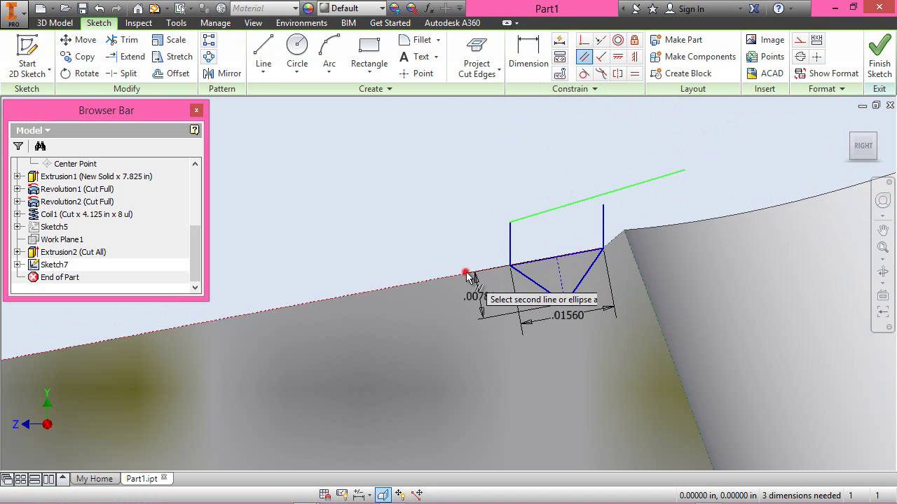
click(464, 275)
right_click(566, 147)
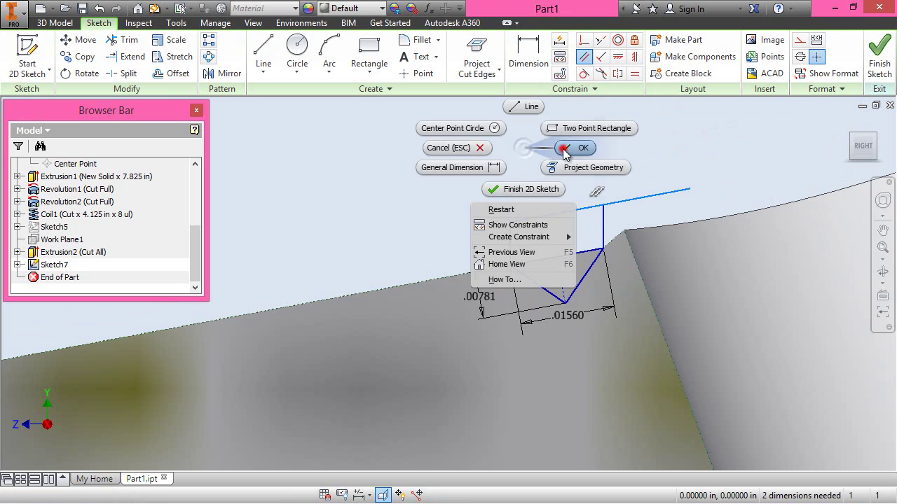
click(601, 156)
- Trim the sloping top line's overhang beyond the vertical line and dimension its distance from the taper edge as 0.0015 in
click(124, 39)
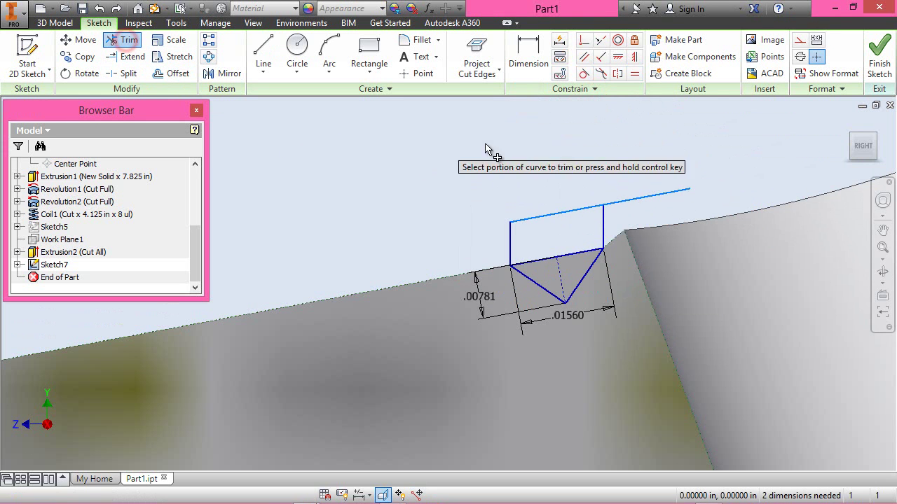
click(624, 203)
click(528, 56)
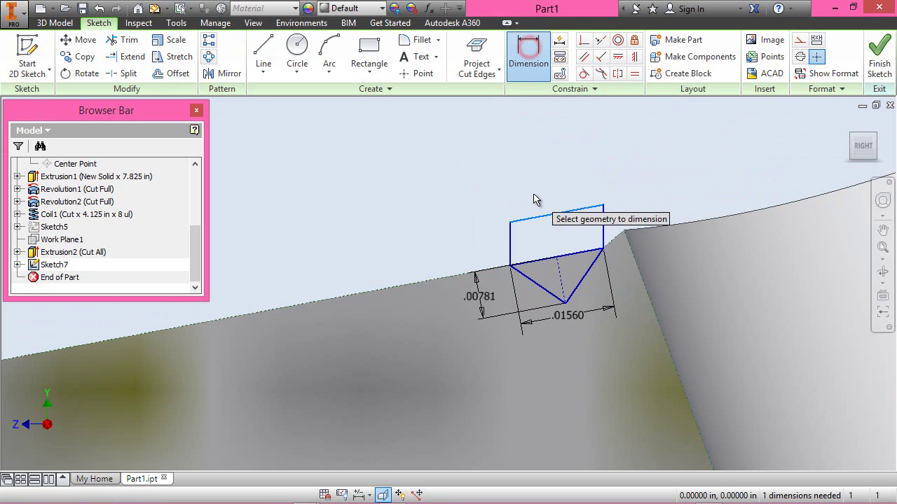
click(540, 214)
click(539, 259)
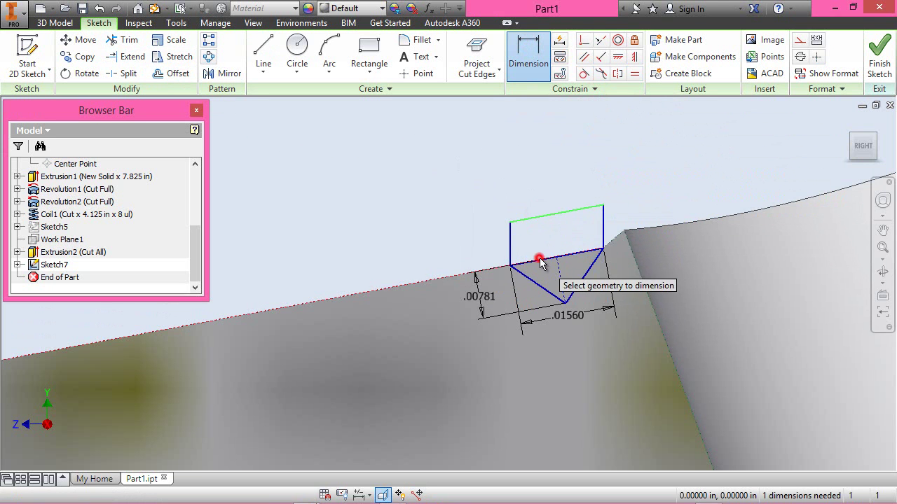
click(543, 237)
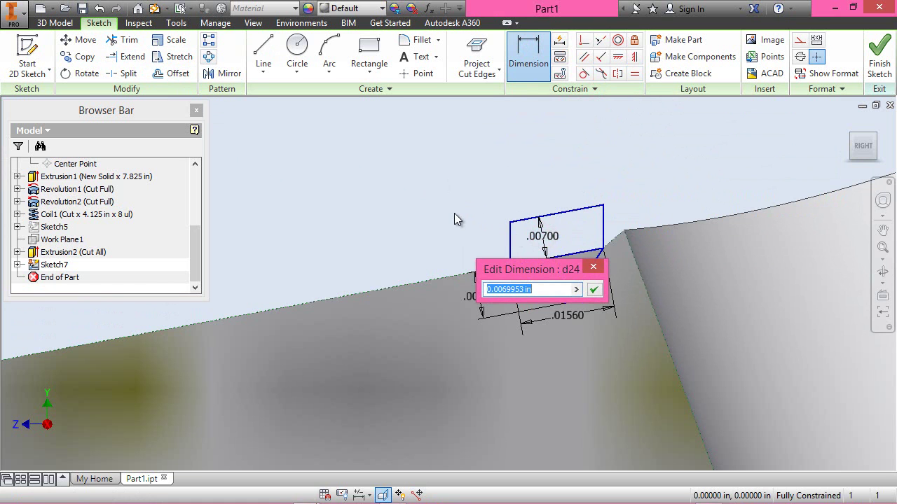
text(0.0015)
key(Return)
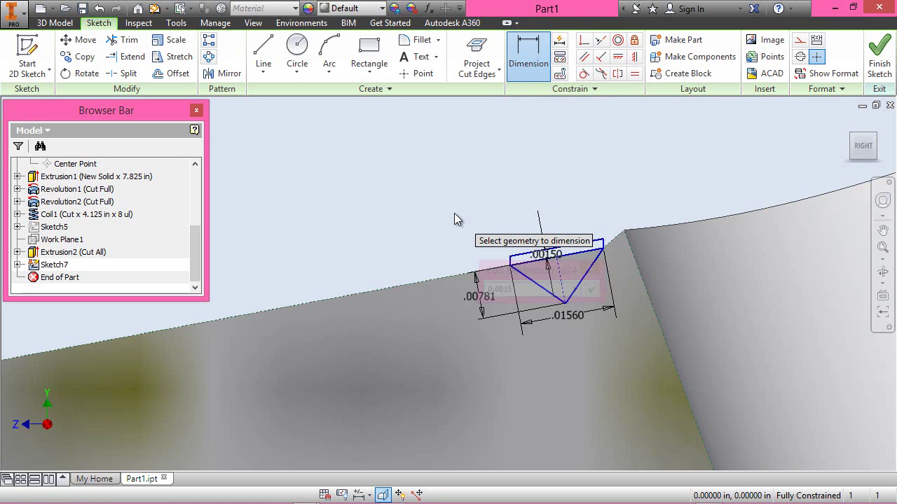
right_click(464, 180)
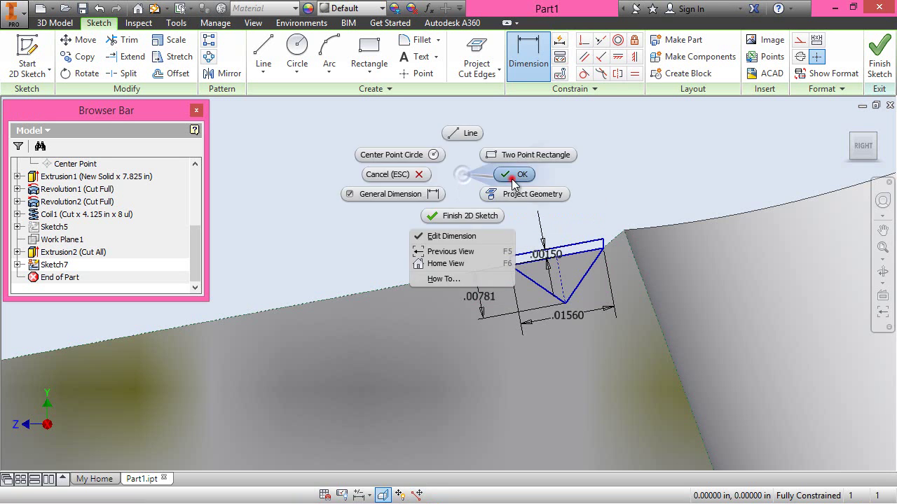
click(511, 180)
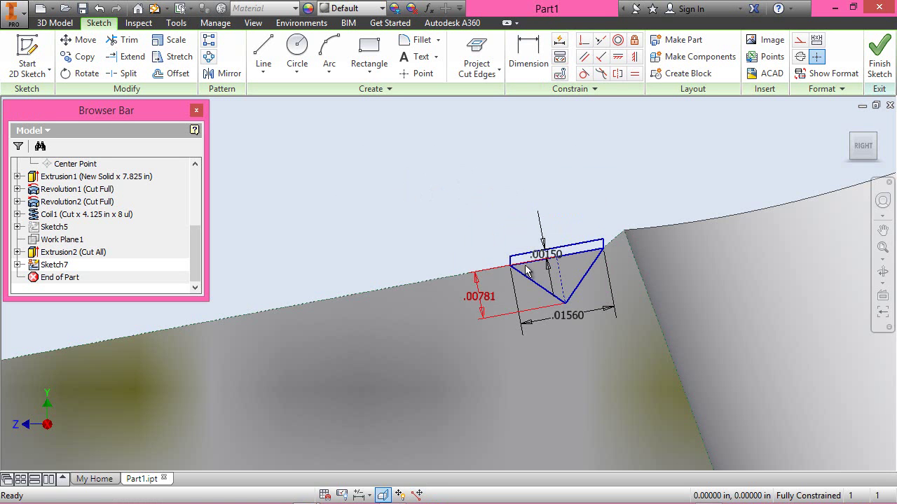
- Convert the line joining the V profile's upper corners to construction geometry and finish the sketch
click(577, 258)
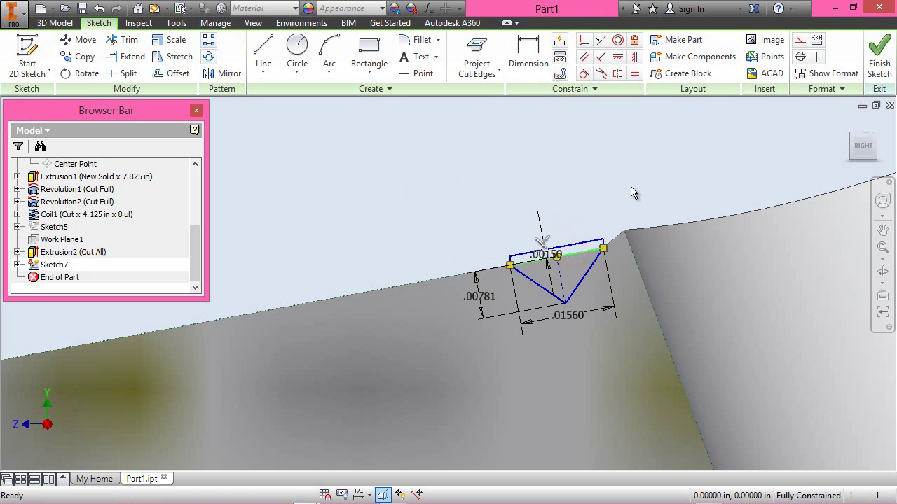
click(799, 42)
click(879, 61)
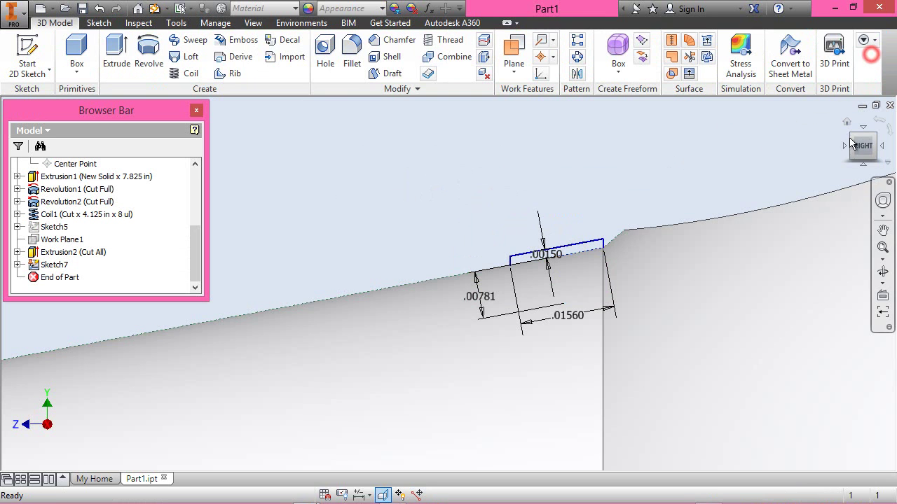
- Start a Coil from the thread-cut profile about the Z axis, with reversed rotation and the axis direction flipped toward the tip
click(847, 126)
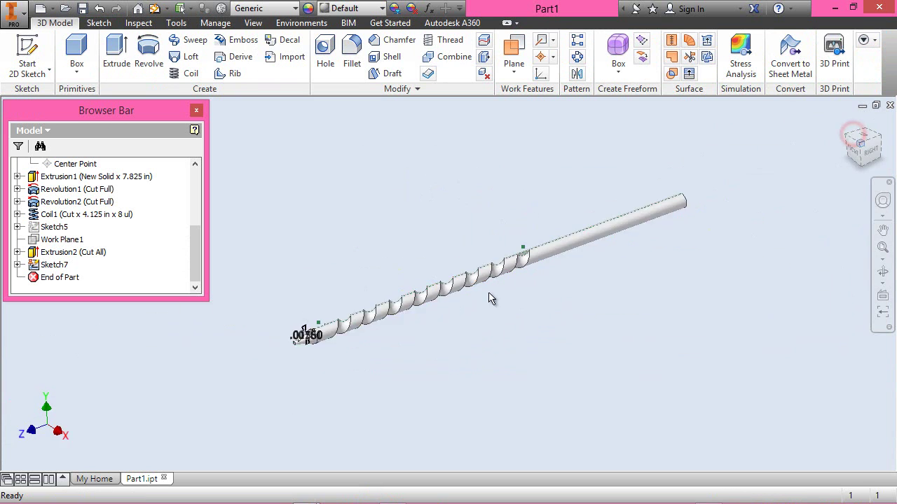
scroll(326, 350, up, 5)
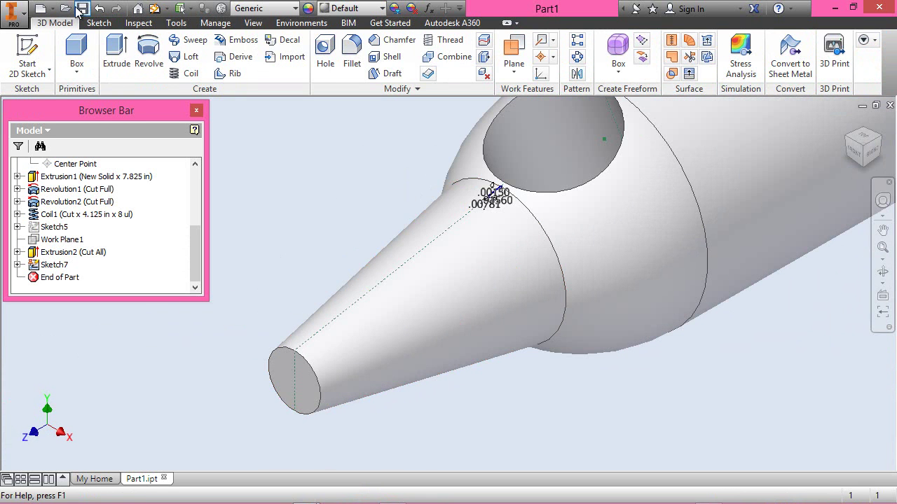
click(156, 9)
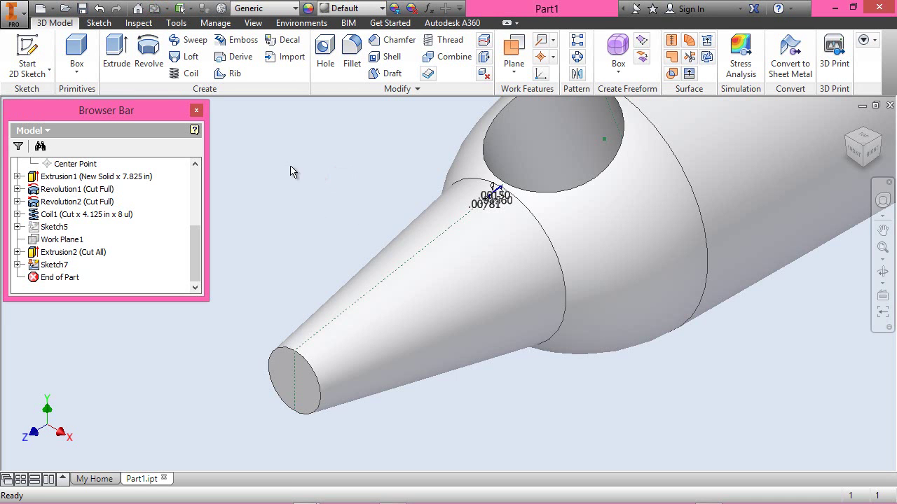
click(187, 73)
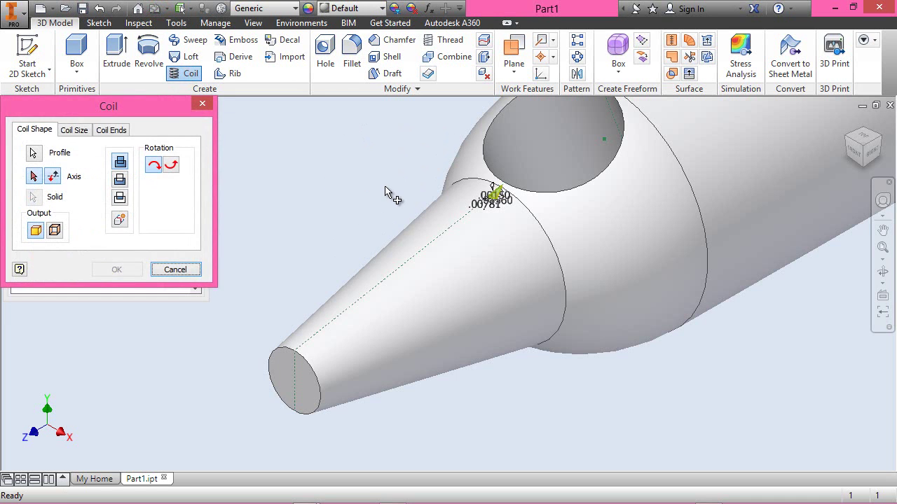
drag(151, 108, 355, 114)
click(376, 162)
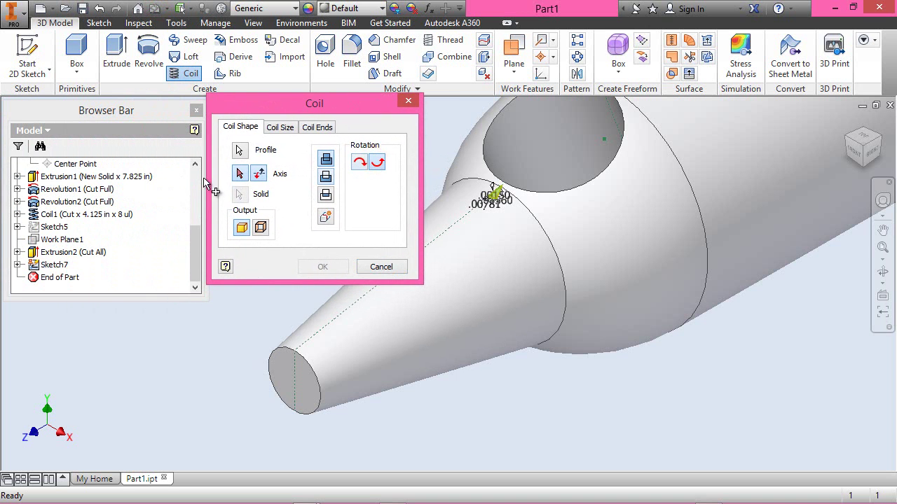
drag(191, 243, 193, 179)
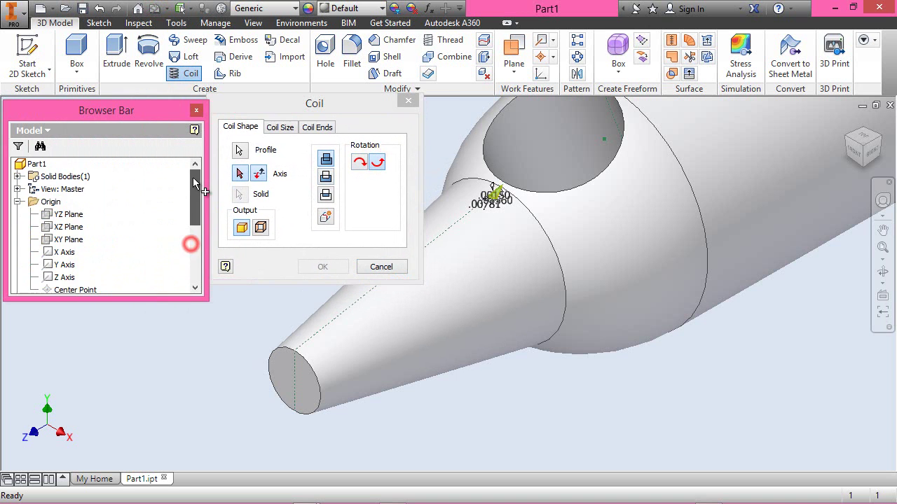
click(58, 279)
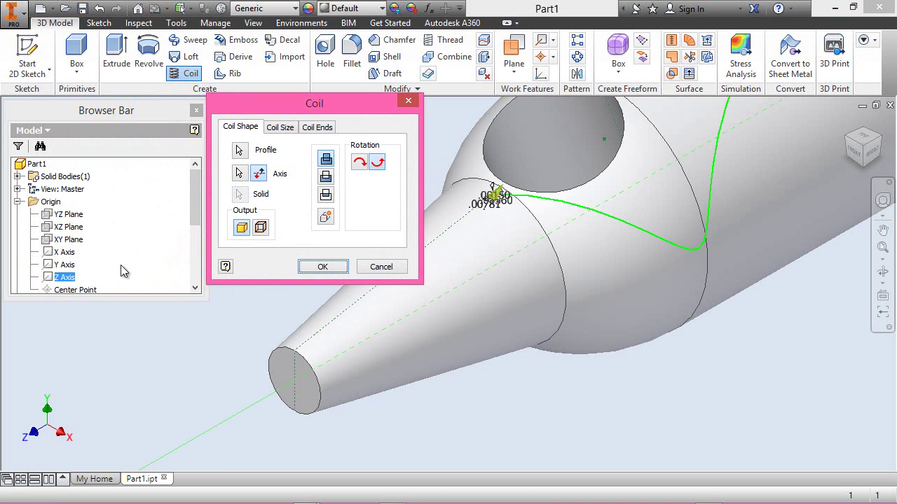
click(259, 175)
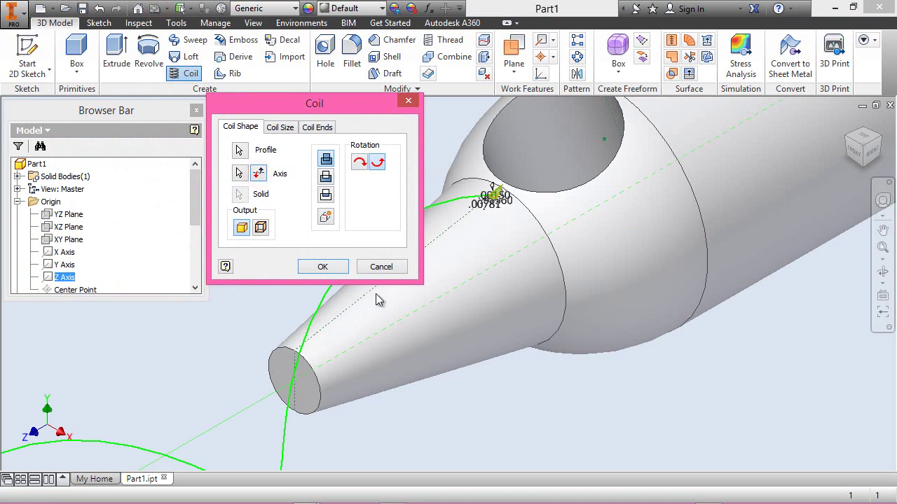
scroll(590, 357, up, 1)
scroll(591, 358, down, 2)
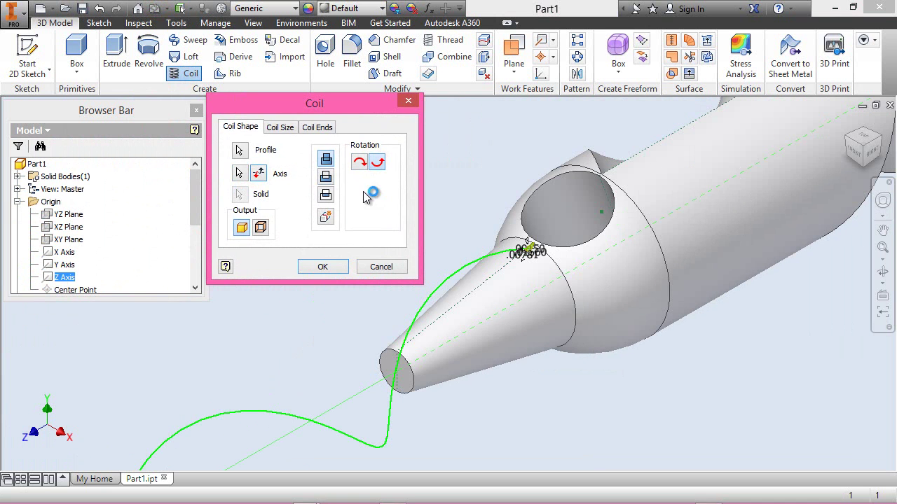
- Set the coil's height to 0.35 in, its revolutions to 4 and its taper to -10.57869
click(279, 129)
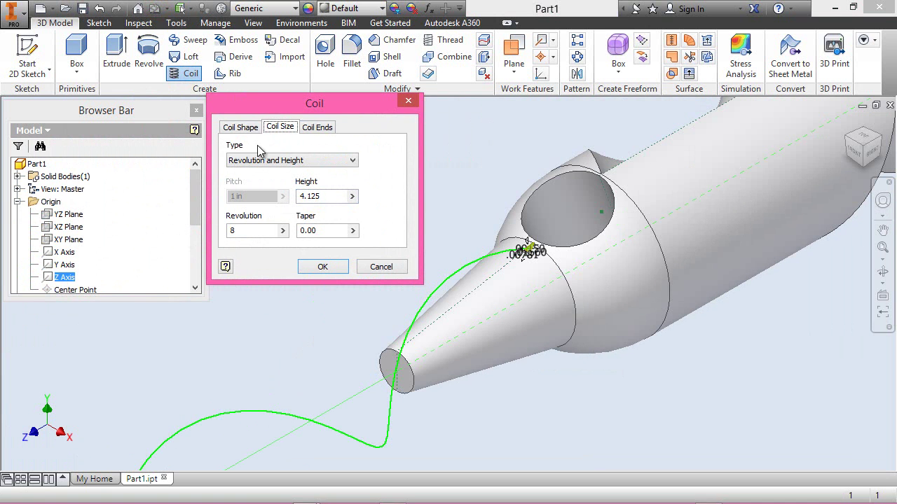
double_click(330, 202)
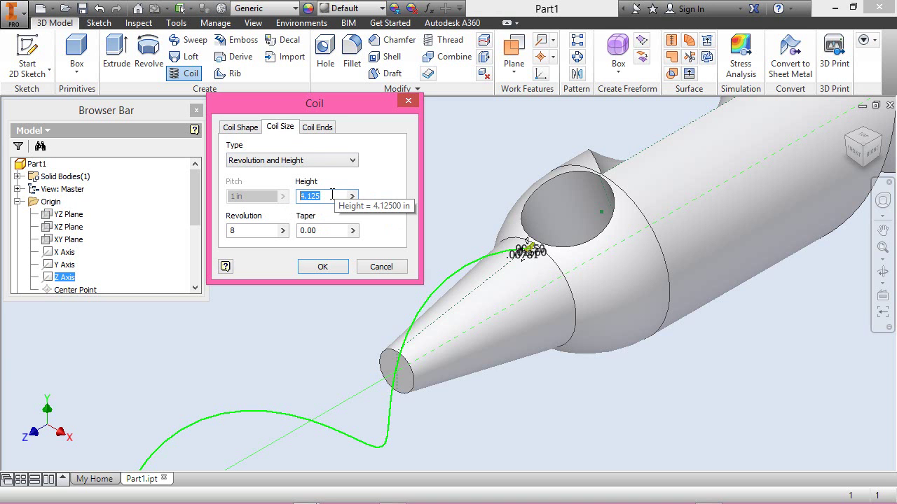
text(0.)
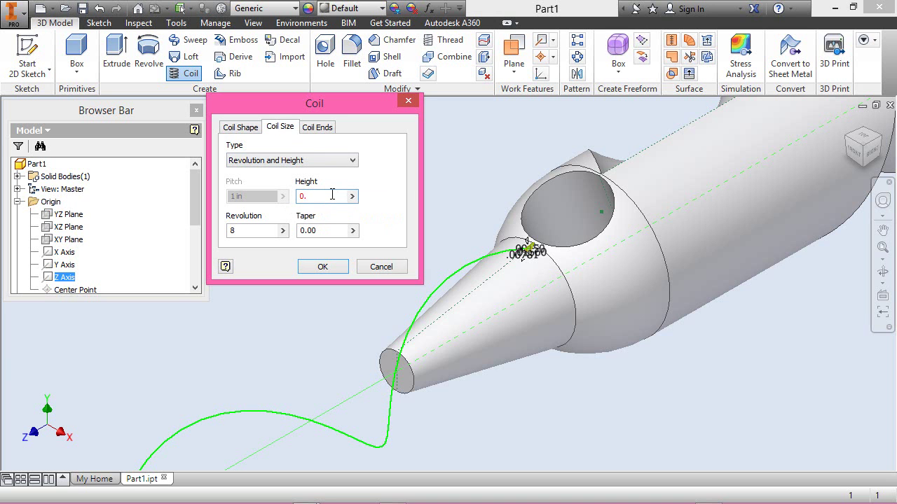
text(35)
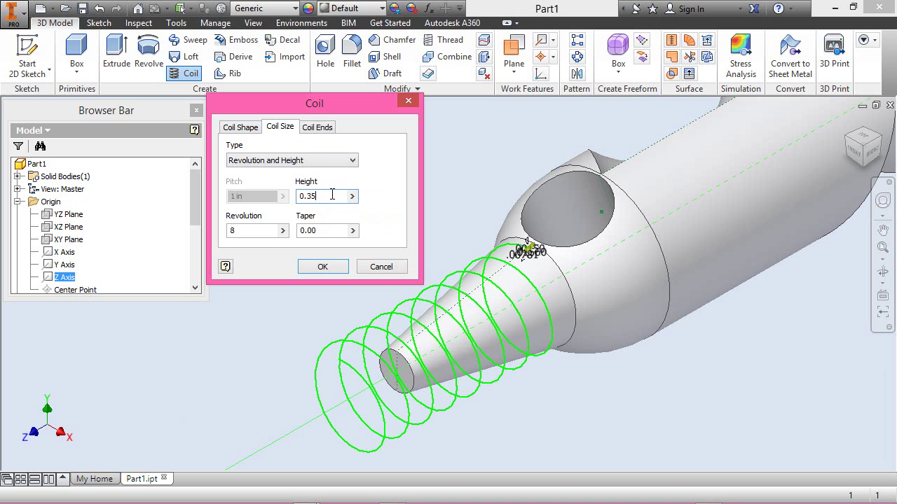
double_click(255, 230)
text(4)
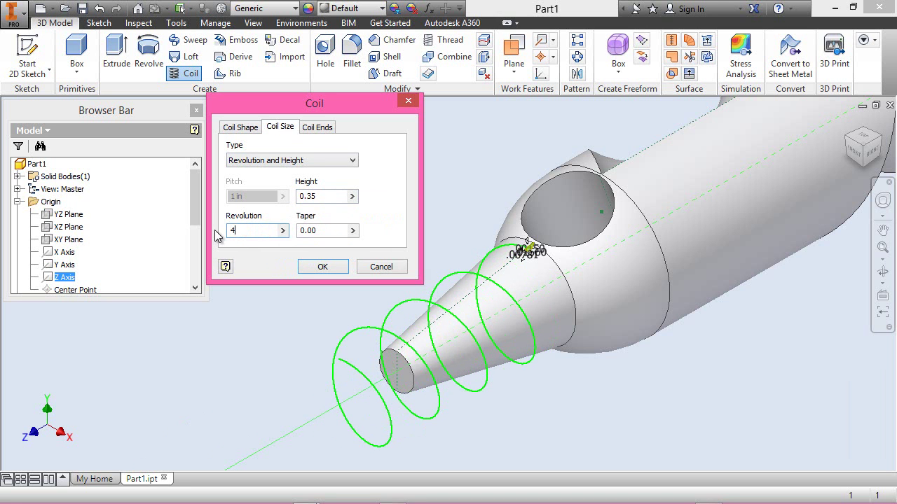
double_click(334, 231)
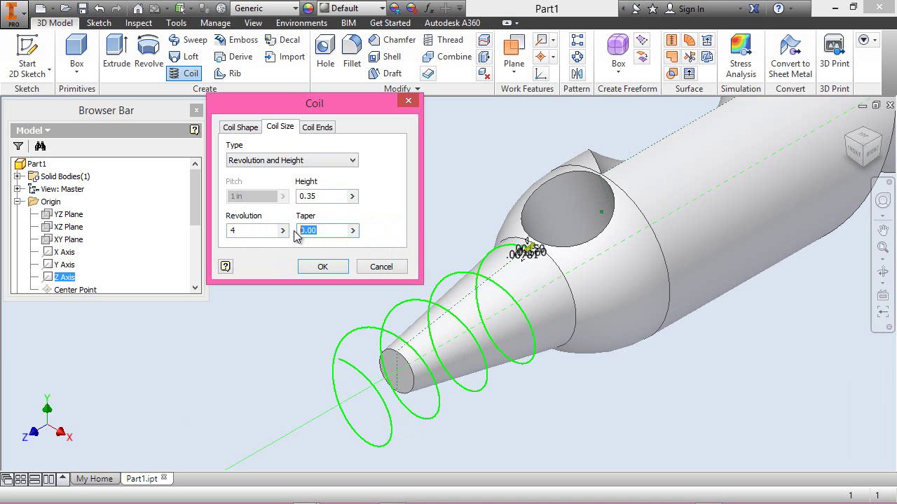
text(-10)
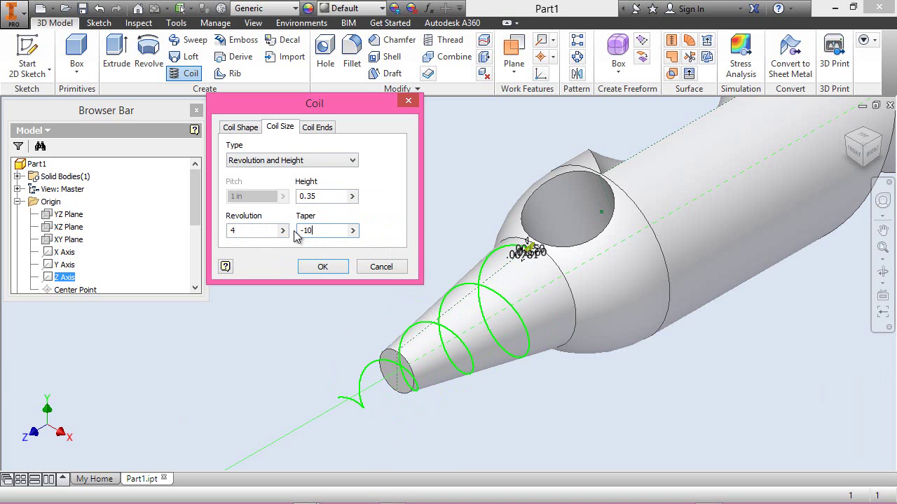
text(.57869)
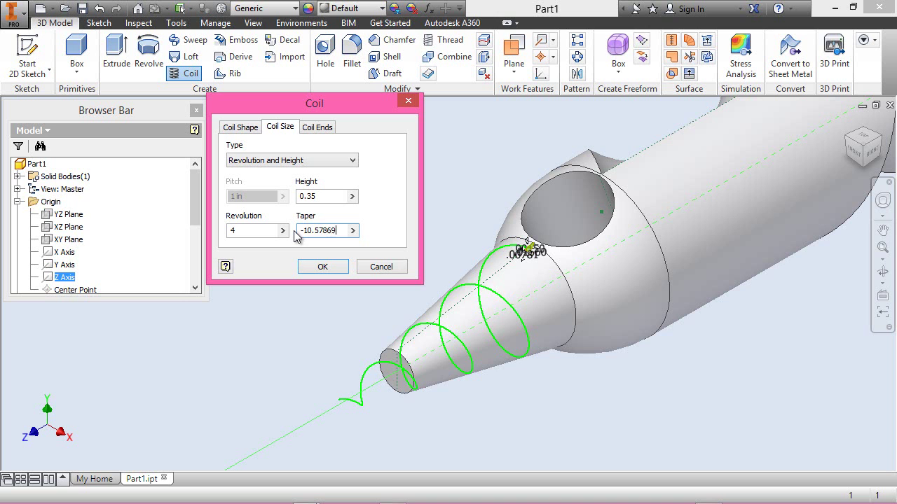
click(321, 198)
- Set both the start and the end of the coil to Flat
click(317, 128)
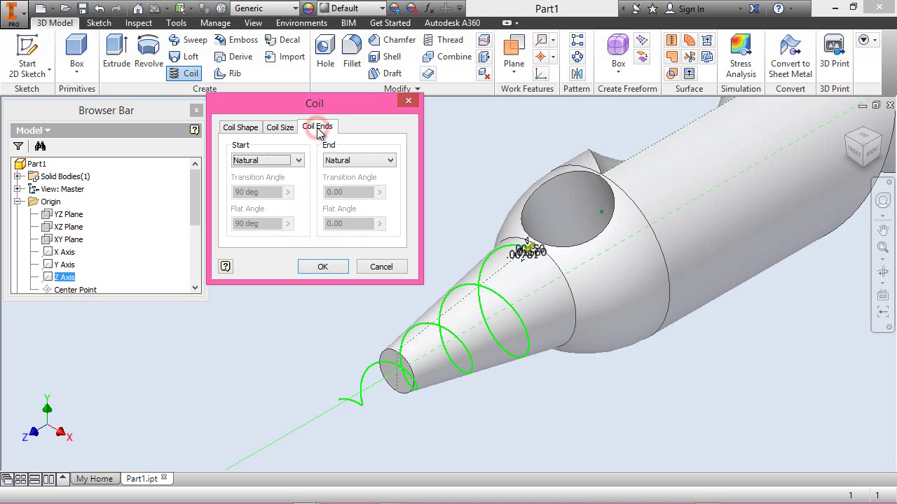
click(299, 160)
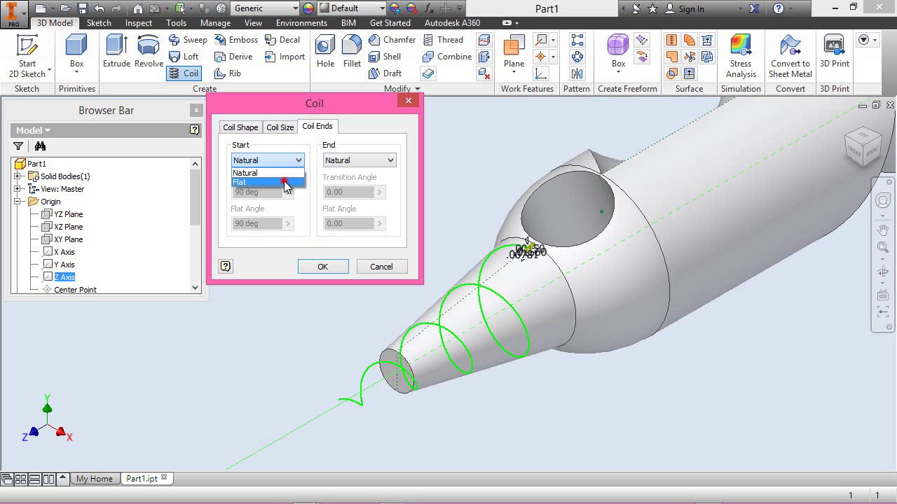
click(284, 184)
click(392, 160)
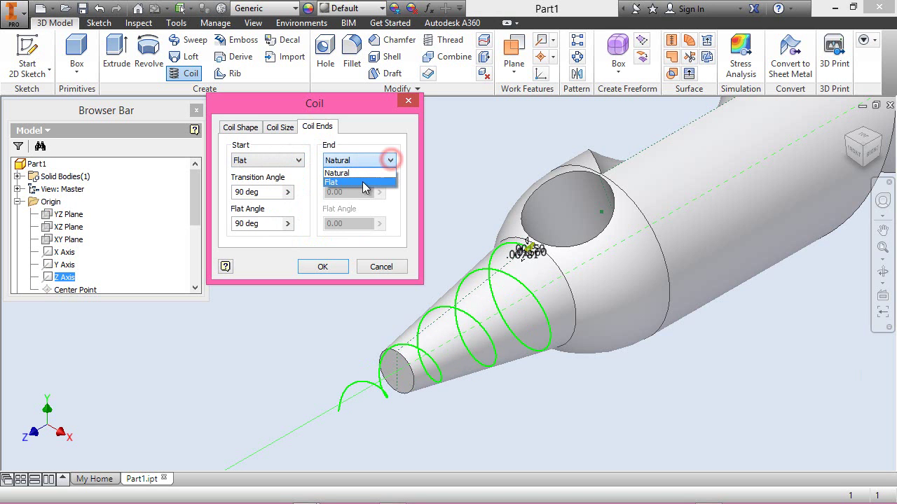
click(363, 185)
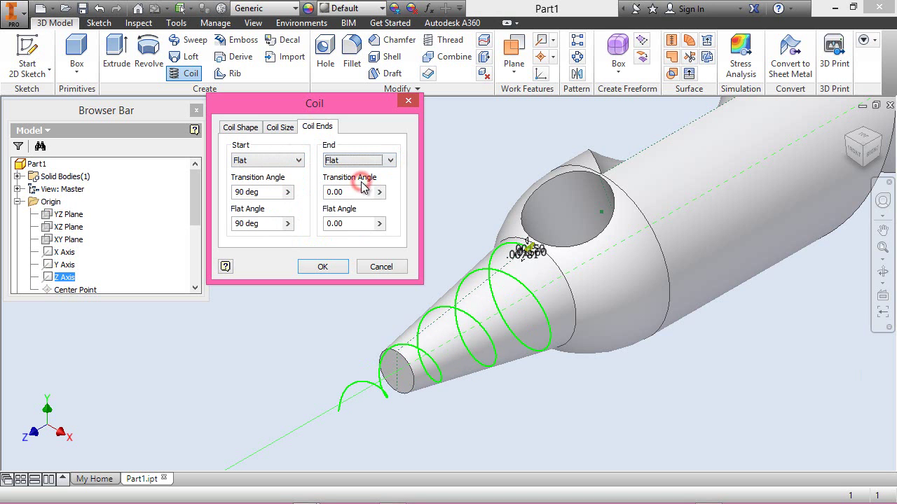
- Set the coil operation to Cut and create the thread groove on the tapered tip
click(253, 131)
click(326, 177)
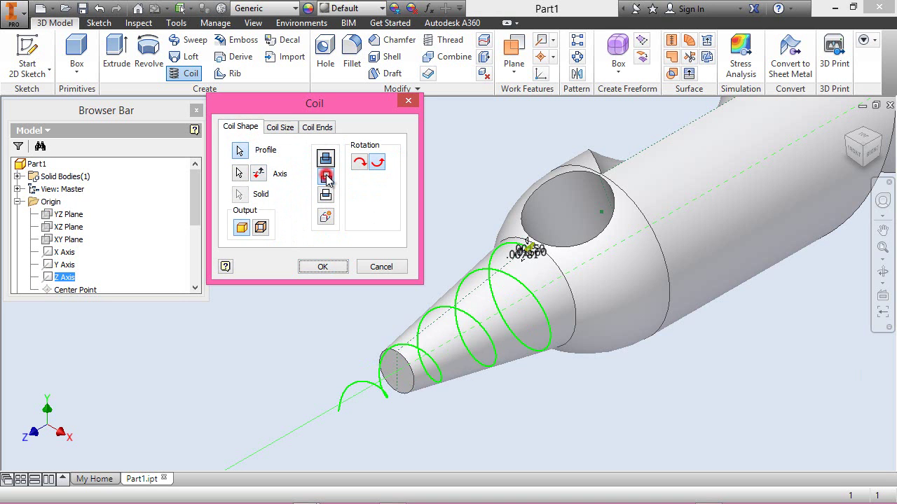
click(333, 272)
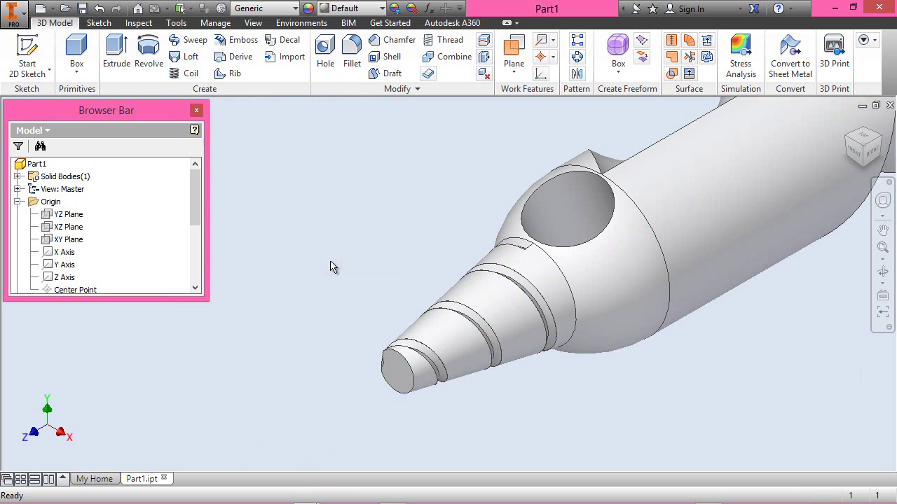
- Examine the thread groove on the tapered tip from both sides and in the home view
scroll(411, 369, up, 3)
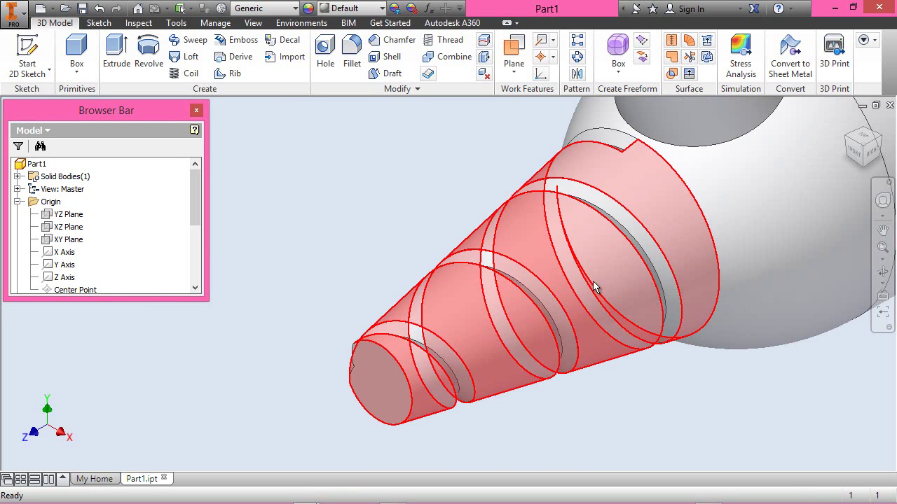
click(882, 201)
drag(608, 246, 551, 276)
drag(509, 306, 760, 303)
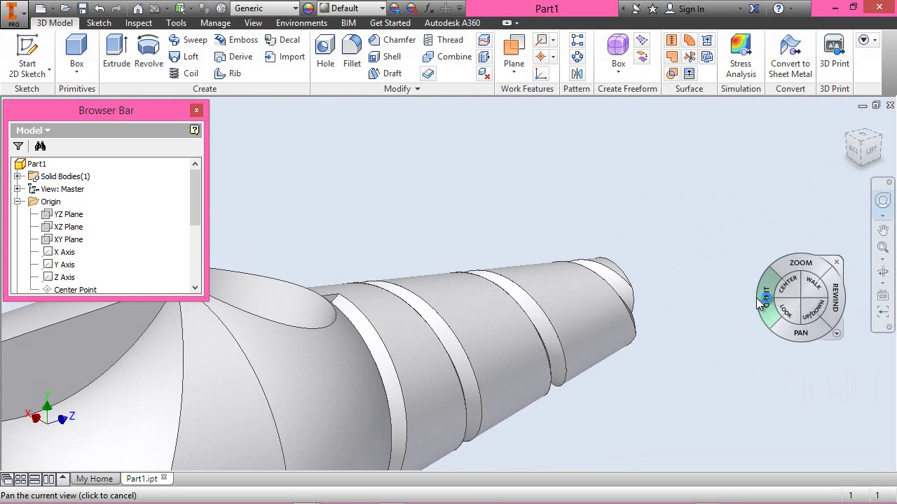
click(834, 264)
right_click(619, 187)
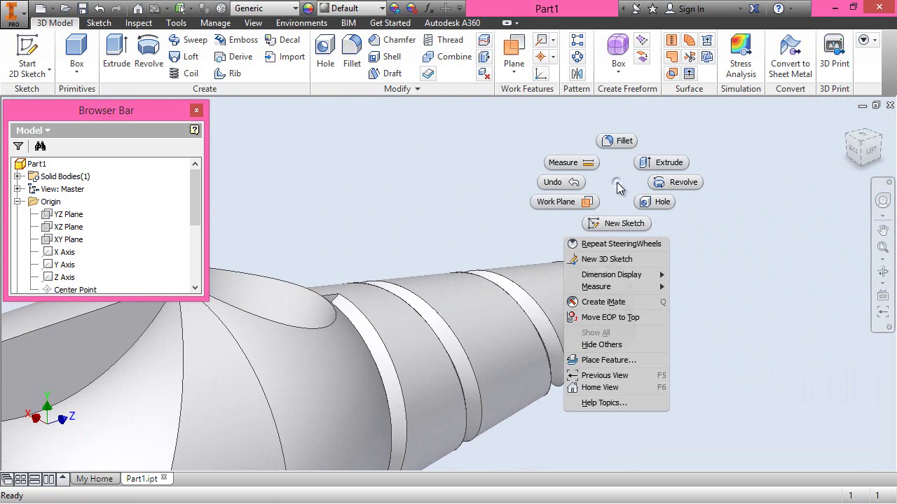
click(600, 388)
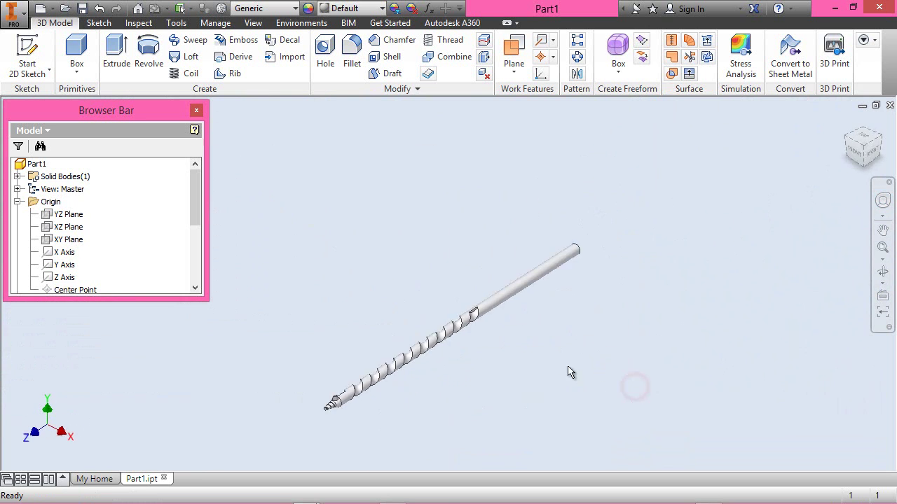
scroll(319, 415, up, 3)
scroll(319, 415, up, 4)
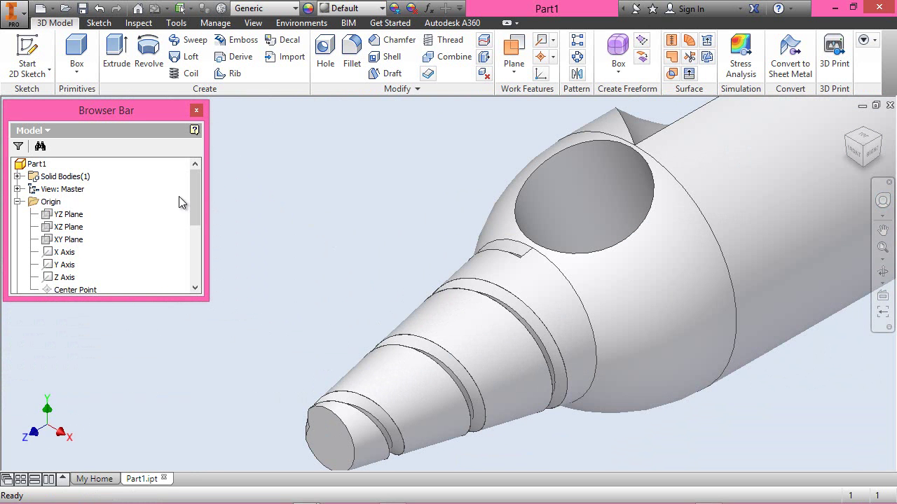
- Collapse all expanded entries in the part's feature tree and bring the whole rod into view
right_click(140, 176)
click(174, 325)
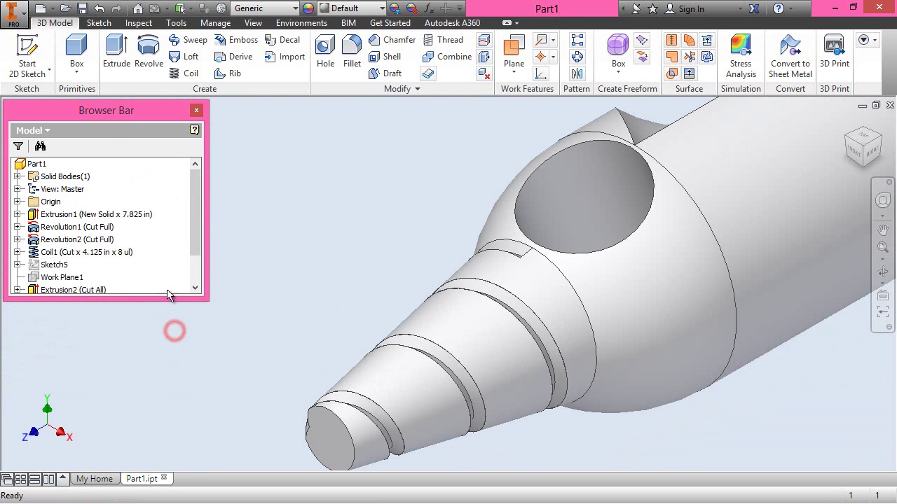
scroll(796, 240, down, 8)
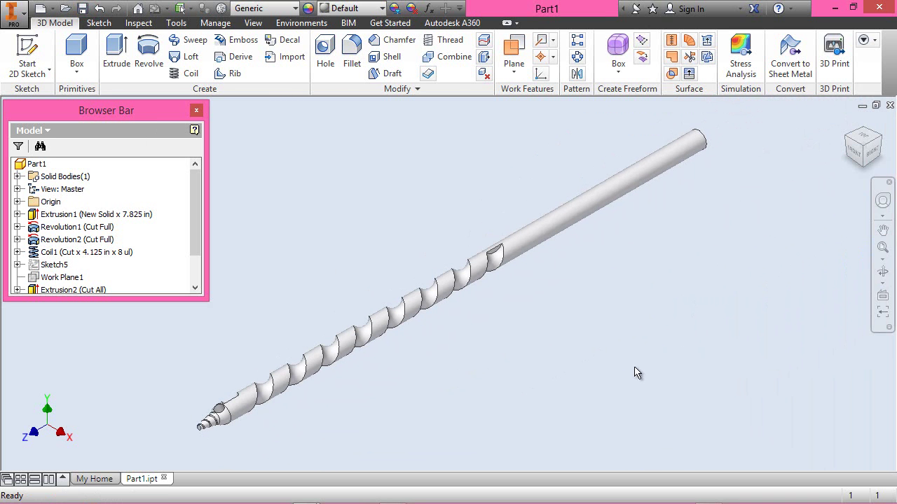
- Create a work plane offset from the origin's YZ Plane
click(507, 73)
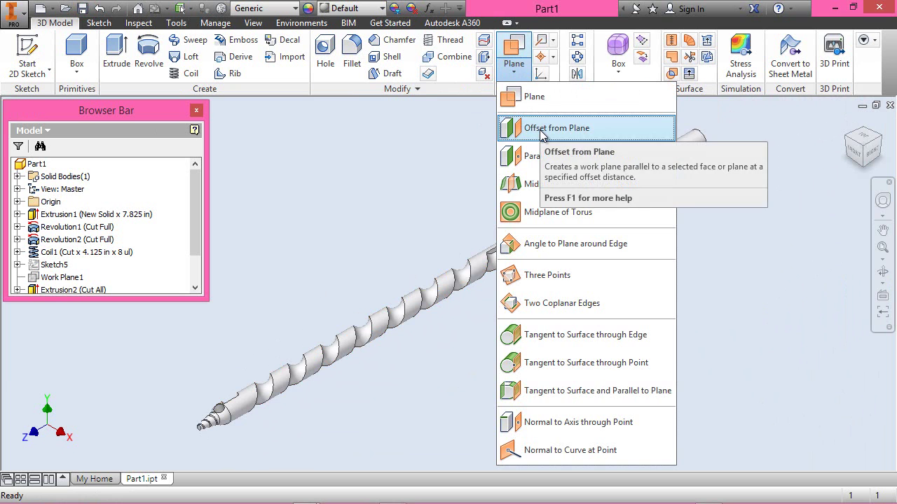
click(542, 130)
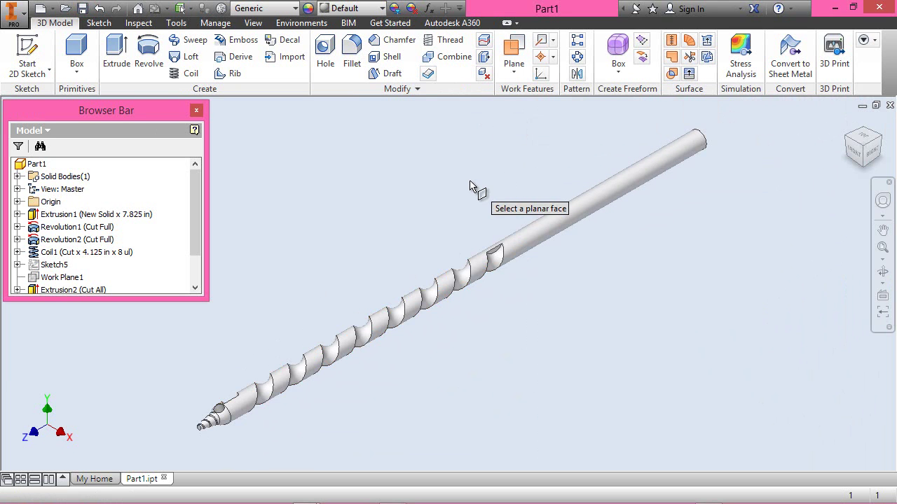
click(18, 202)
click(58, 201)
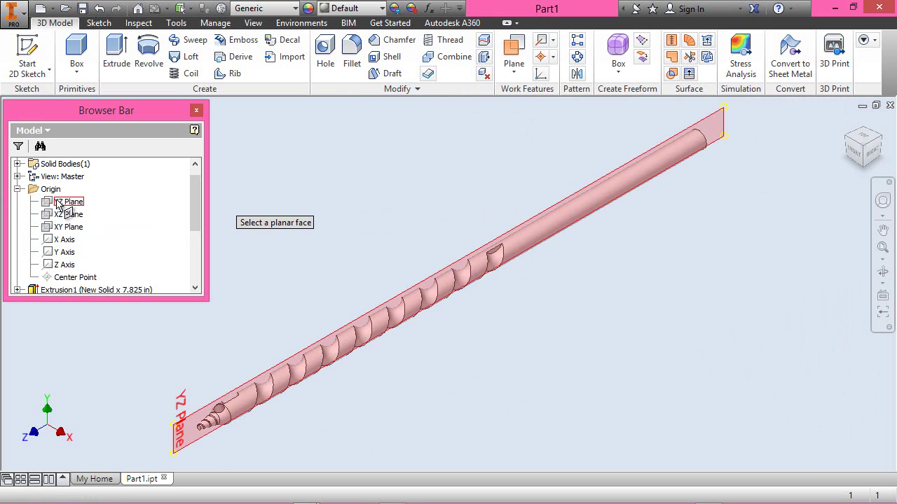
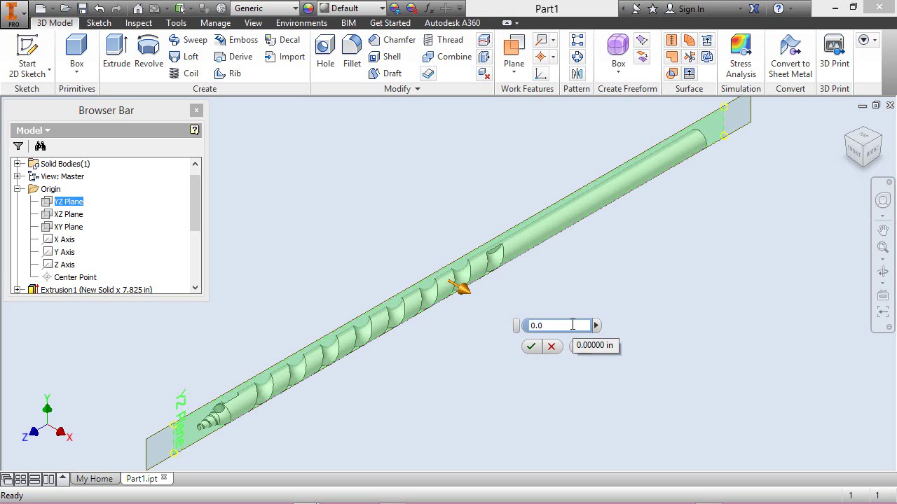
key(Return)
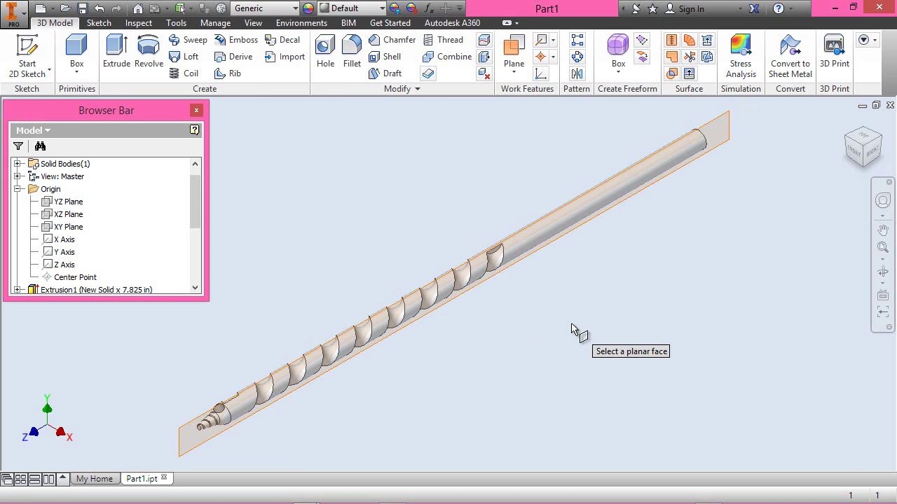
right_click(571, 324)
click(532, 324)
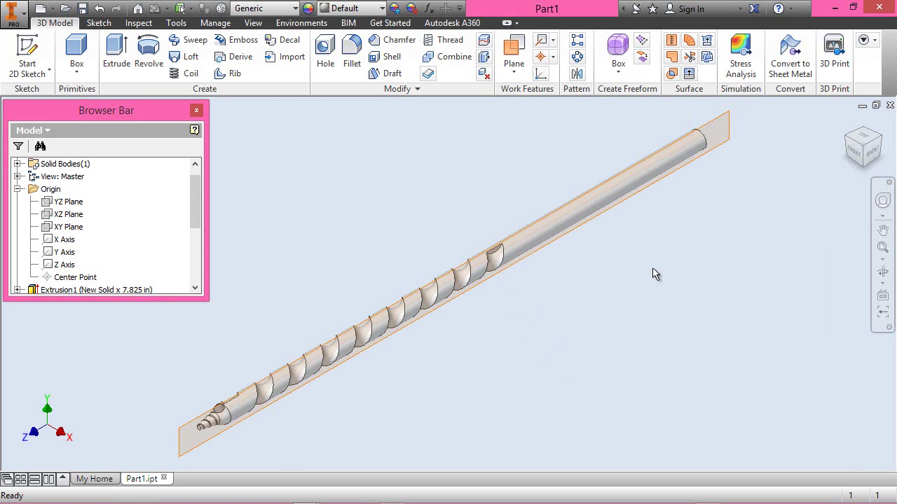
- Start a 2D sketch on the new offset work plane, seen from the right, and hide the plane
click(729, 131)
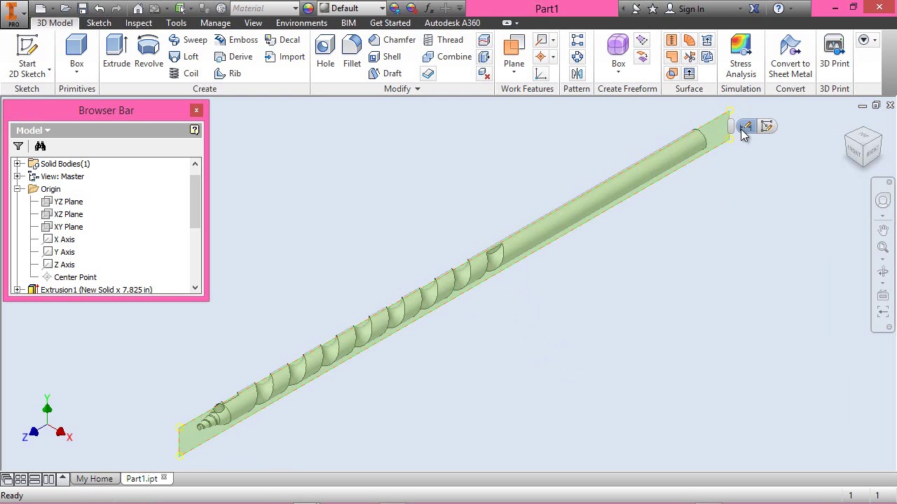
click(765, 126)
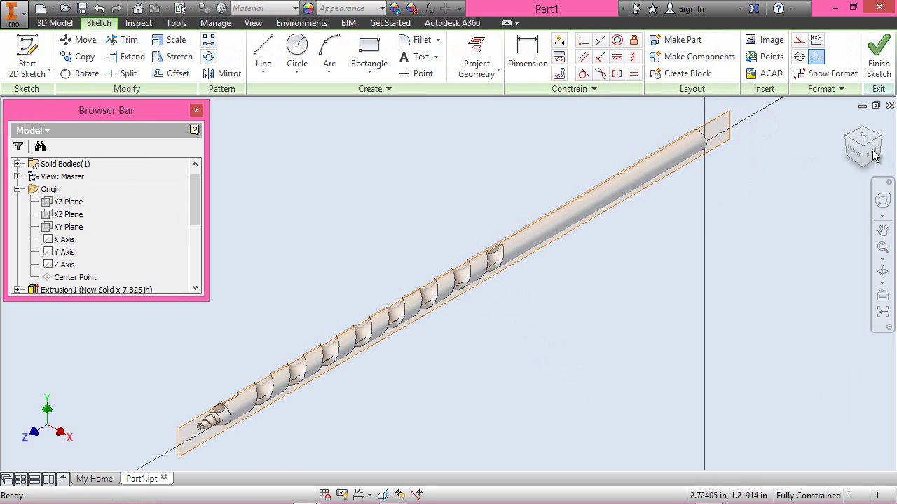
click(869, 150)
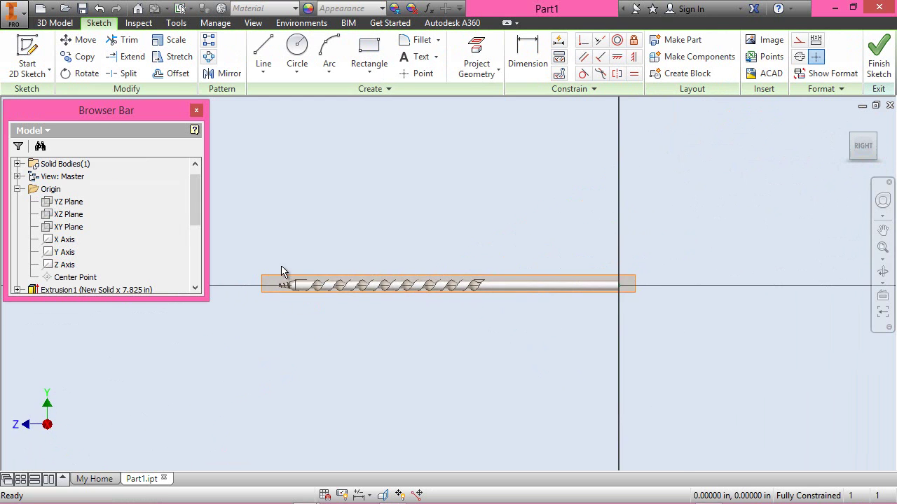
scroll(284, 272, down, 3)
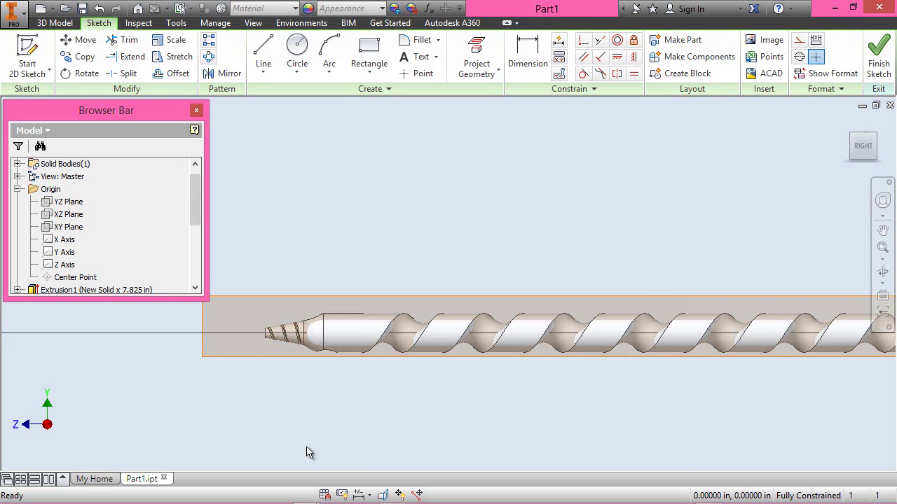
right_click(278, 359)
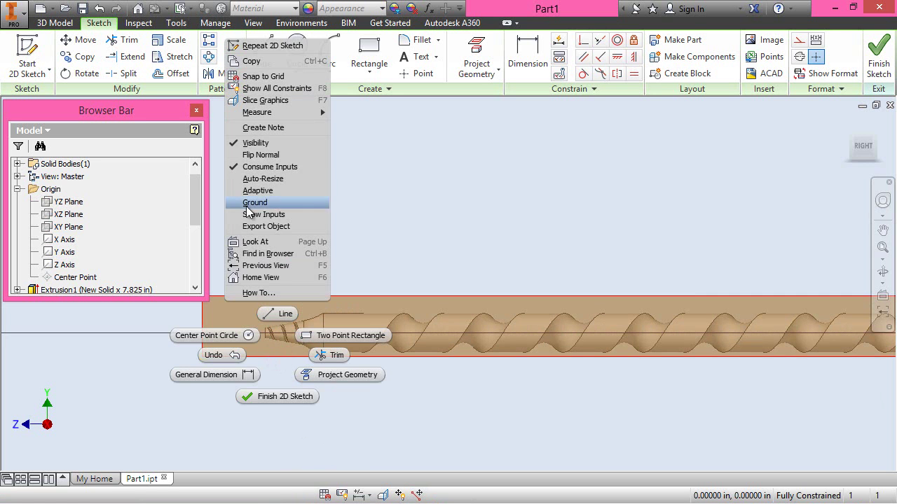
click(238, 143)
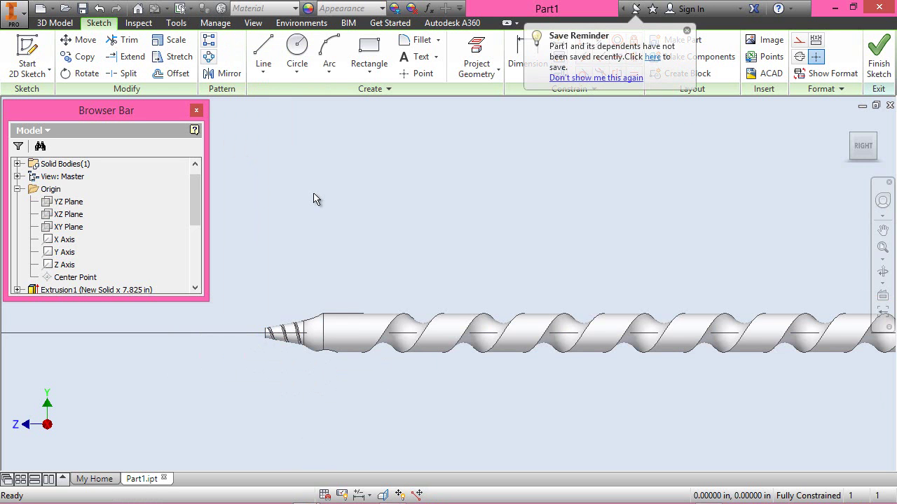
- Project the body's cut edges into the sketch and convert those along the fluted section to construction lines
click(483, 70)
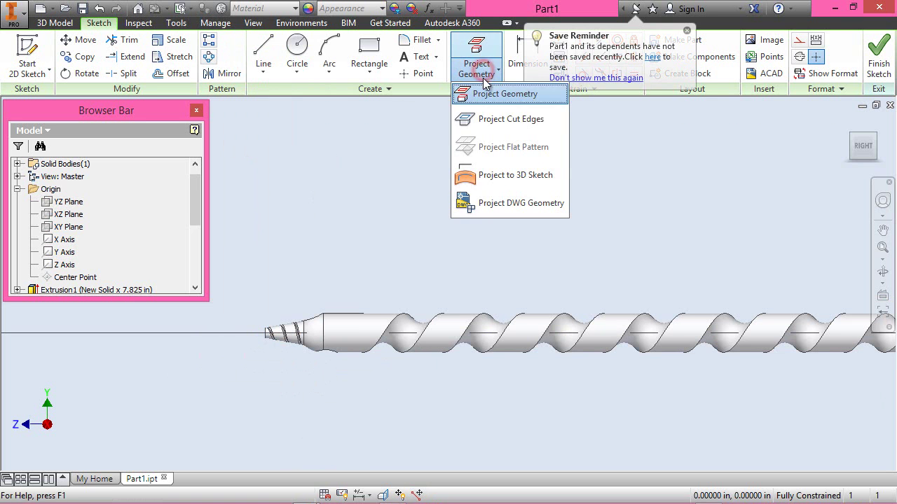
click(493, 116)
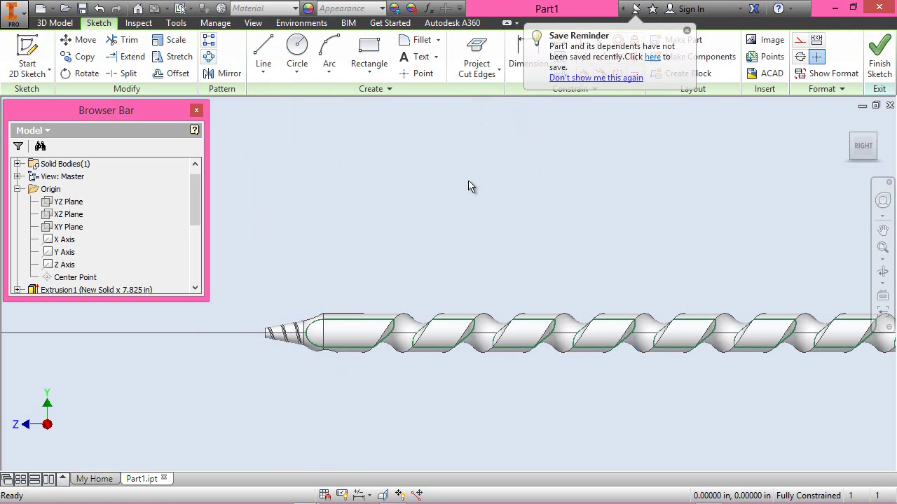
scroll(358, 274, up, 2)
scroll(355, 276, down, 3)
mouse_move(297, 240)
mouse_down()
mouse_move(437, 323)
mouse_move(735, 402)
mouse_move(825, 400)
mouse_up()
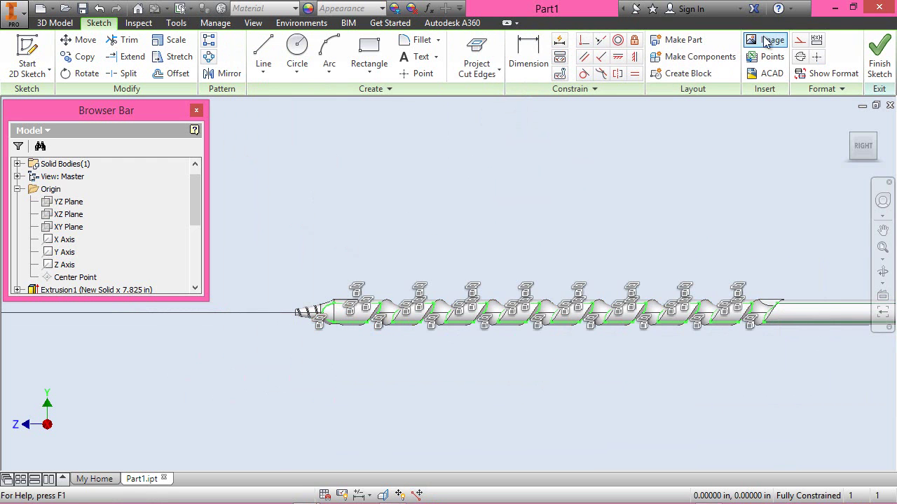
click(799, 42)
click(406, 372)
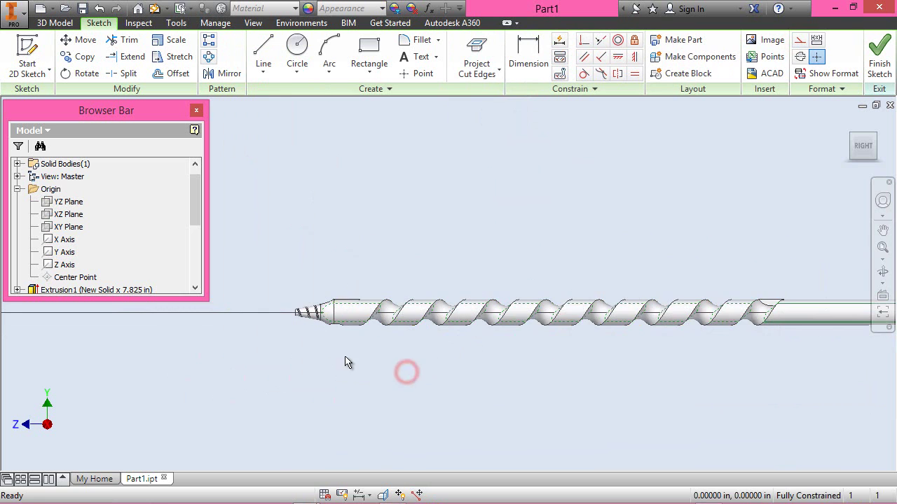
- Convert the remaining projected cut edges along the plain shank to construction lines
scroll(376, 372, up, 2)
scroll(325, 353, down, 4)
drag(608, 266, 821, 401)
click(801, 42)
click(357, 360)
scroll(312, 340, up, 2)
scroll(310, 308, up, 2)
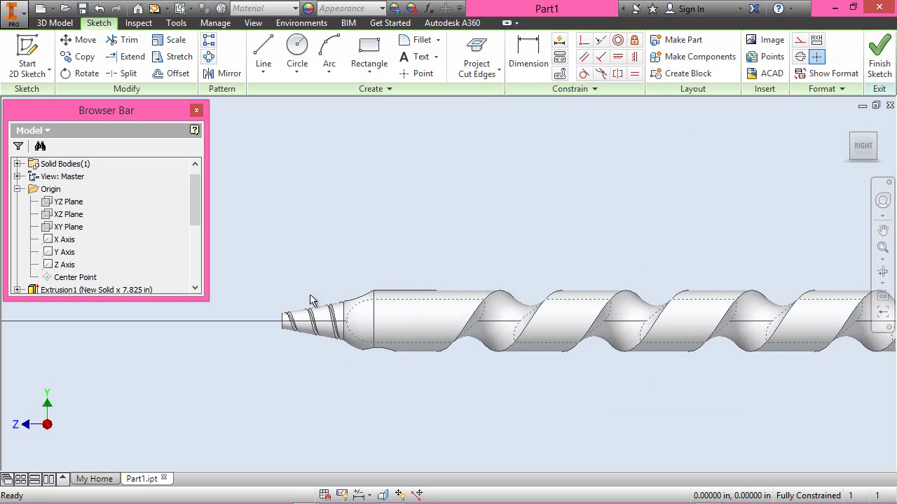
- Slice the graphics at the sketch plane and draw a two-point rectangle around the cut section nearest the tip
click(384, 496)
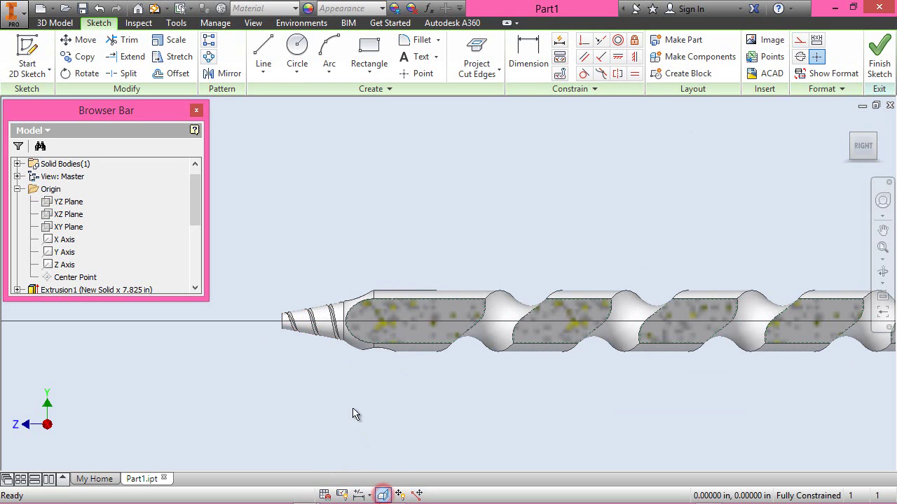
click(369, 50)
click(333, 281)
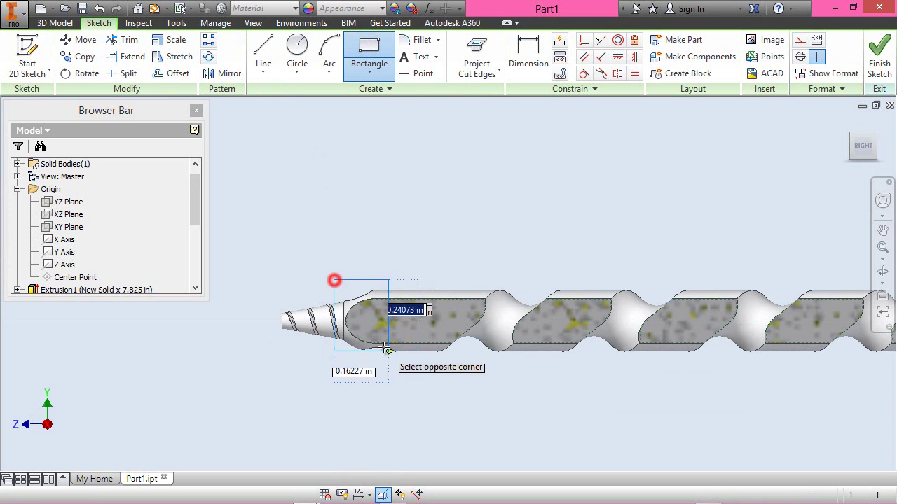
click(497, 368)
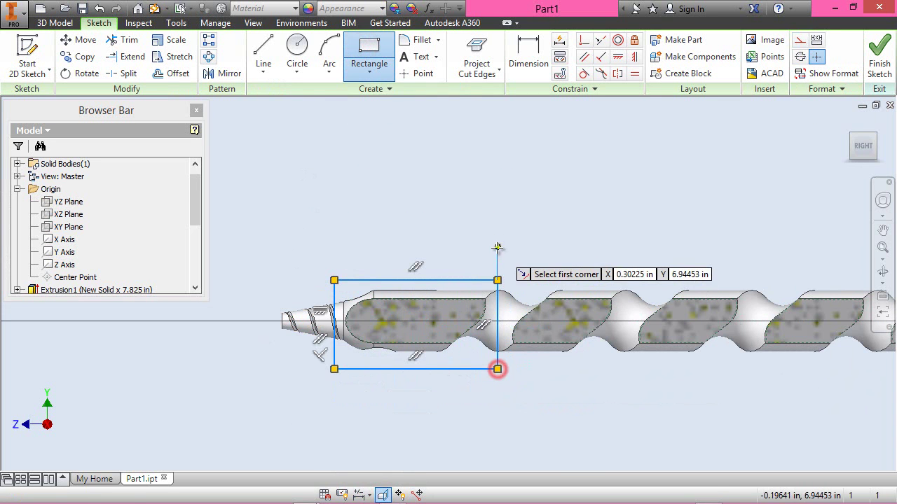
right_click(462, 282)
click(493, 278)
- Make the rectangle's upper edge collinear with the upper projected edge of the cut section nearest the tip
click(463, 280)
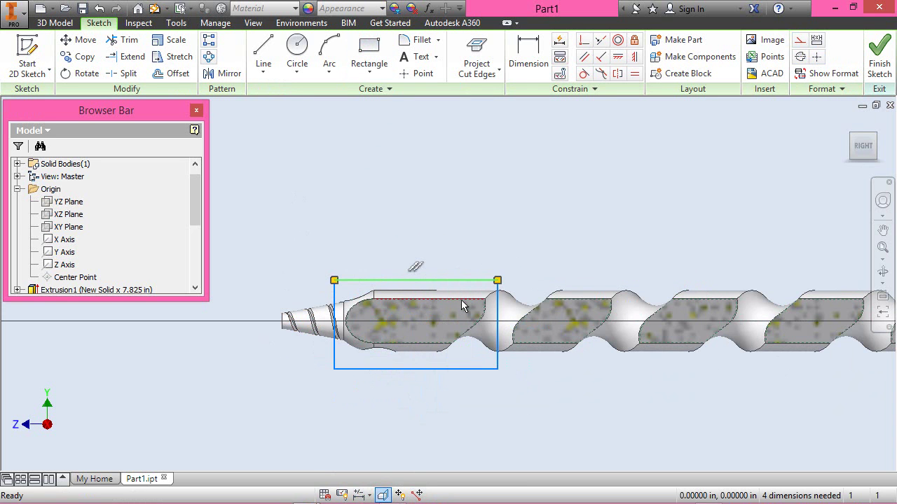
click(461, 300)
click(472, 261)
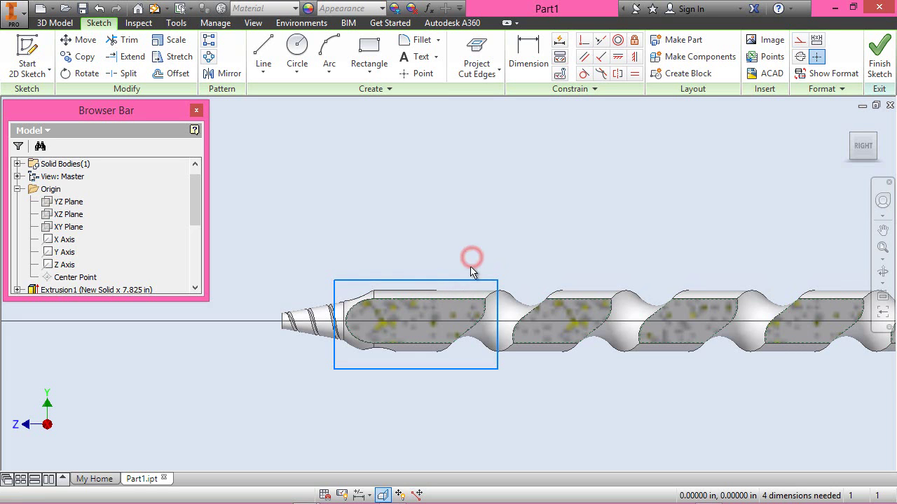
click(466, 282)
click(465, 302)
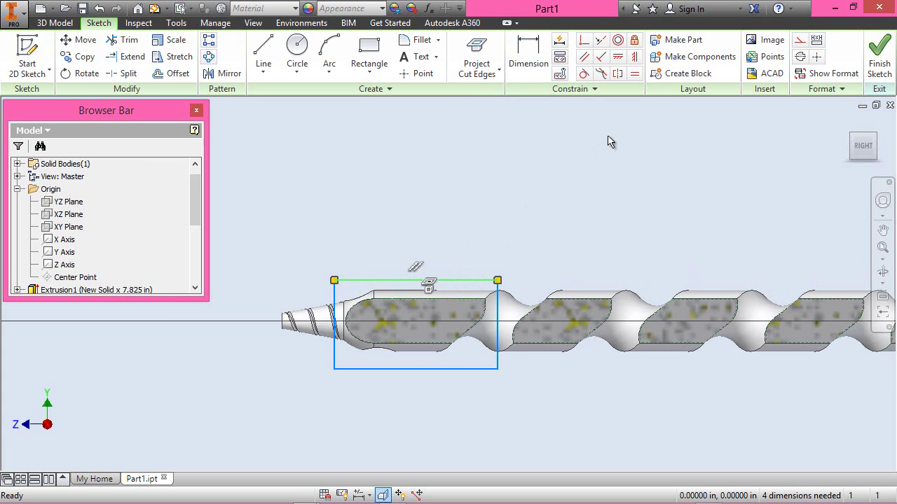
click(600, 42)
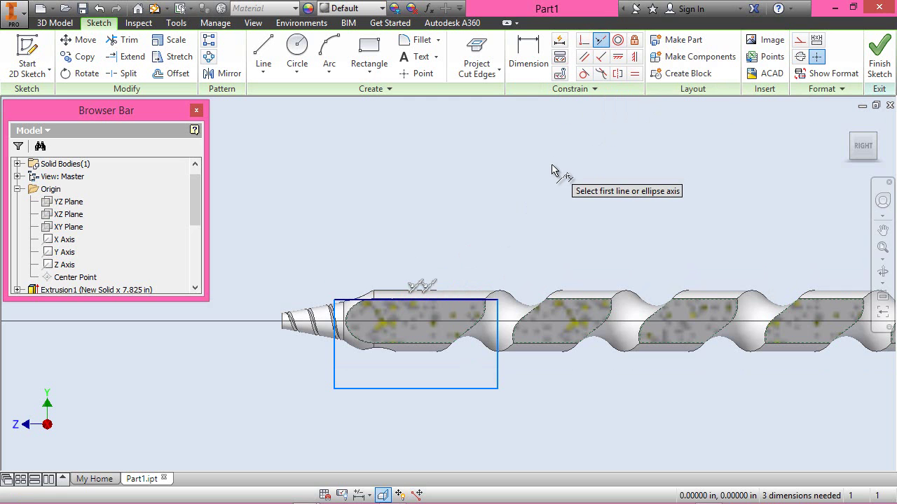
right_click(498, 191)
click(533, 194)
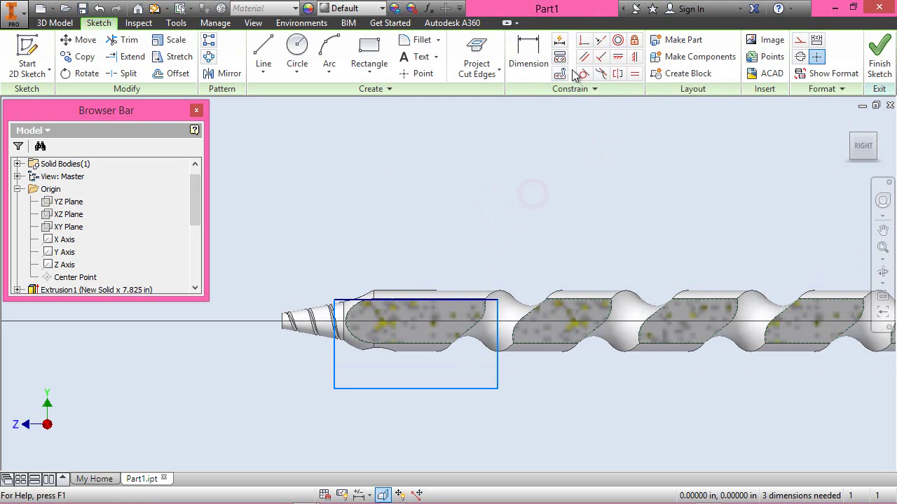
- Make the rectangle's upper right corner coincident with the projected section's upper corner and move its tip-side edge closer to the section
click(584, 40)
click(498, 301)
click(486, 301)
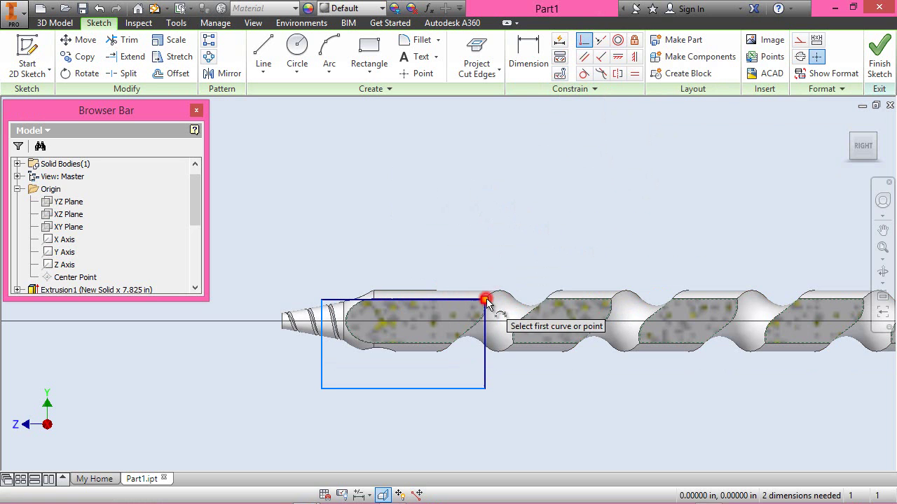
right_click(497, 223)
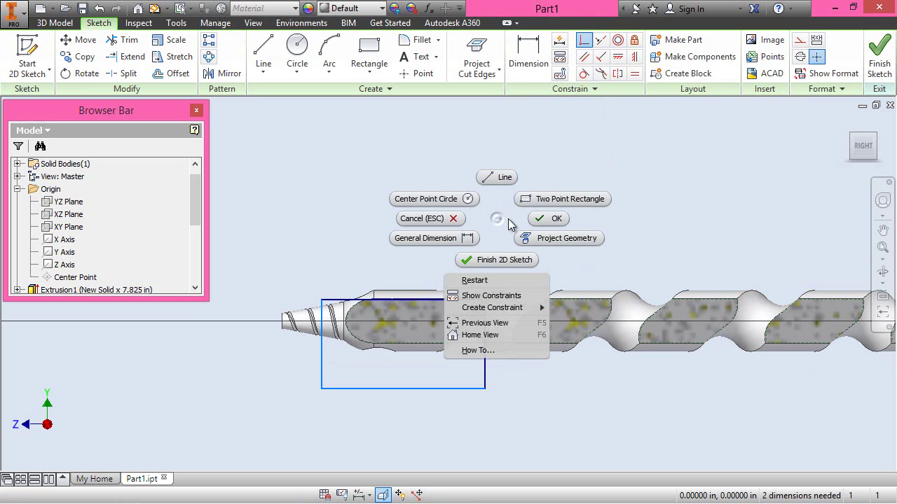
click(539, 218)
drag(324, 356, 336, 351)
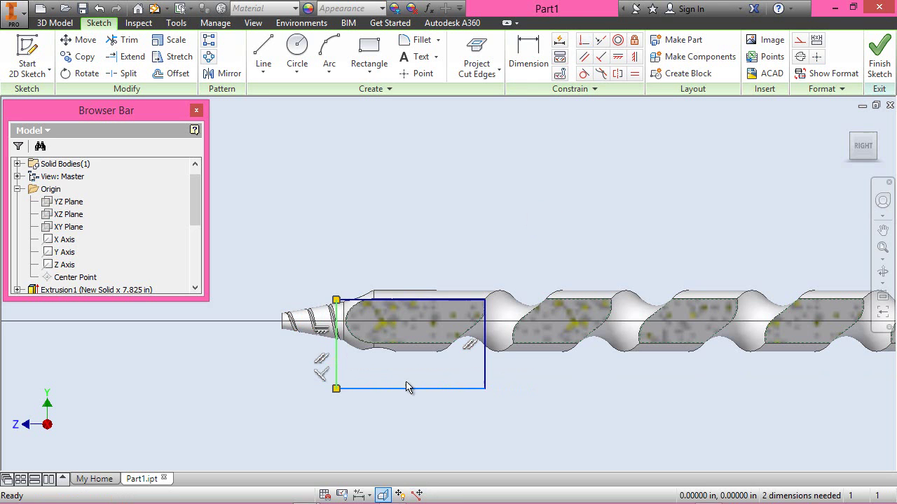
- Move the rectangle's lower edge closer to the cut section nearest the tip and finish the sketch
drag(411, 387, 421, 362)
right_click(535, 168)
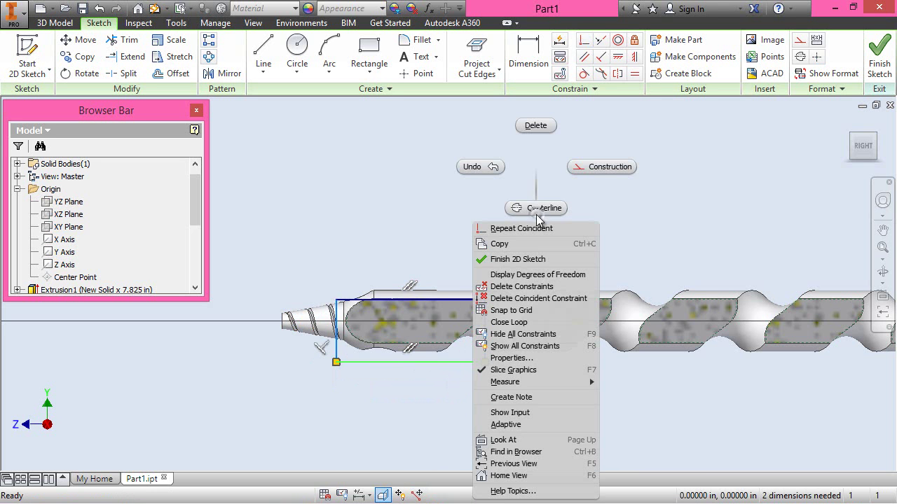
key(Escape)
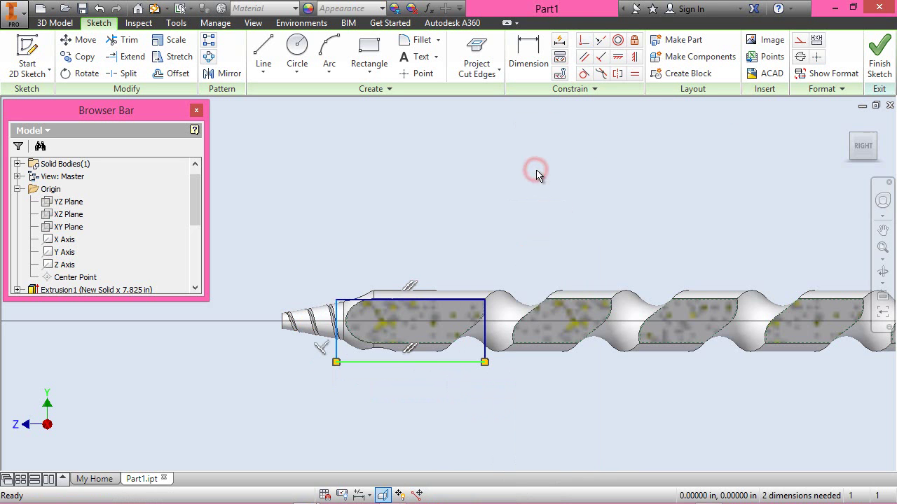
click(879, 63)
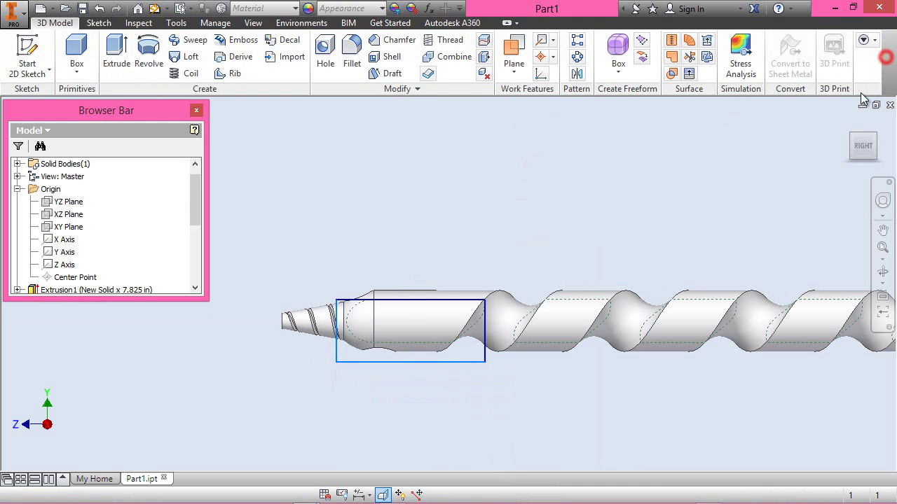
- Extrude the rectangle as a 1 in cut in the outward direction, away from the rod's axis
mouse_move(855, 141)
click(851, 142)
scroll(325, 356, up, 5)
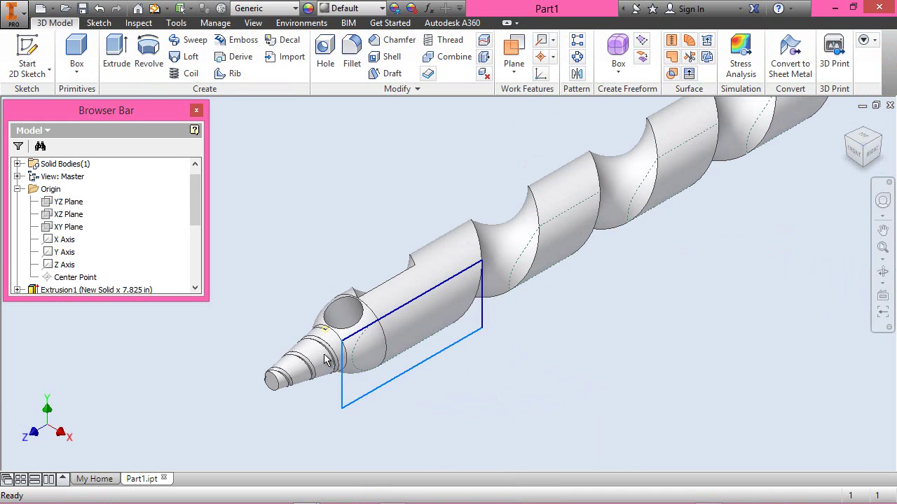
click(448, 356)
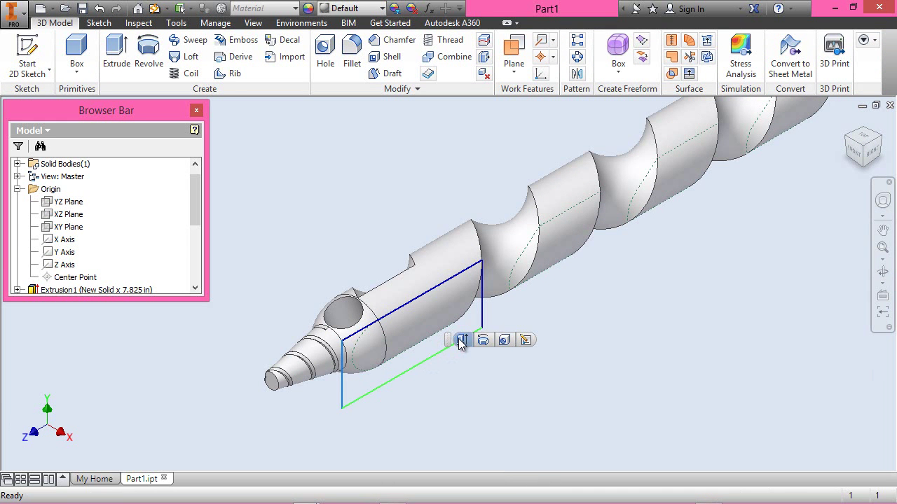
click(461, 340)
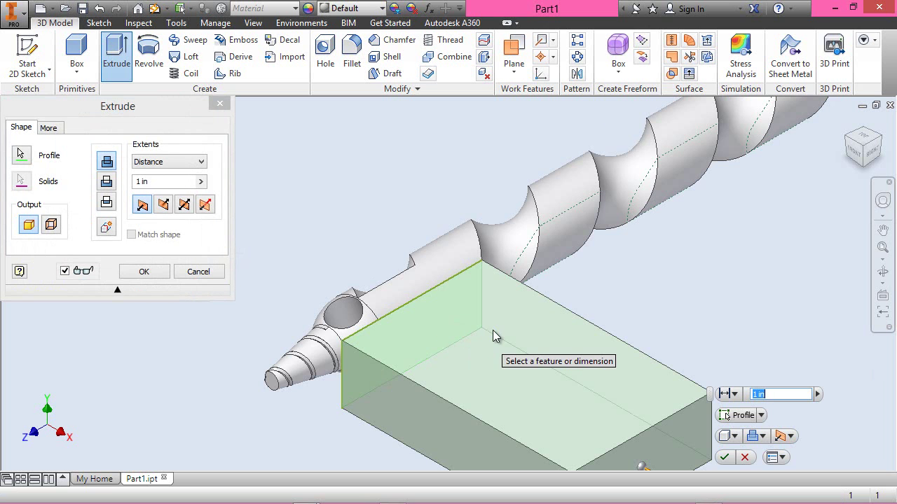
click(119, 105)
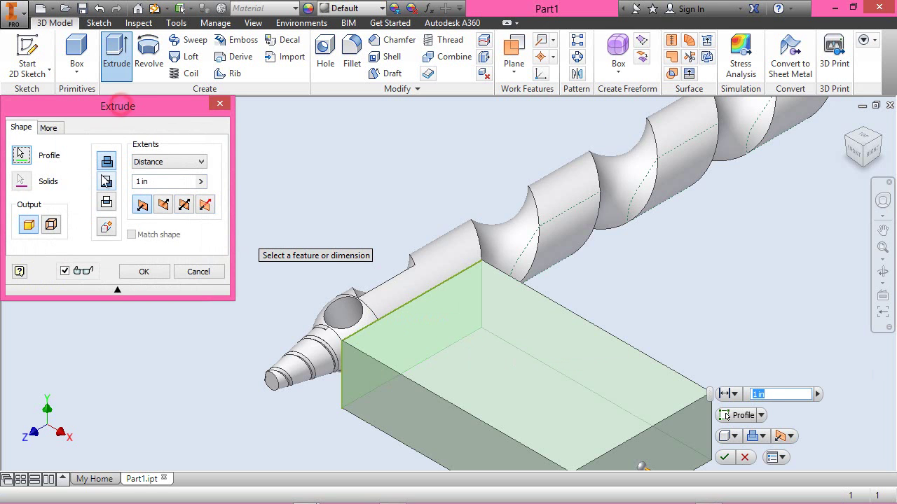
click(106, 182)
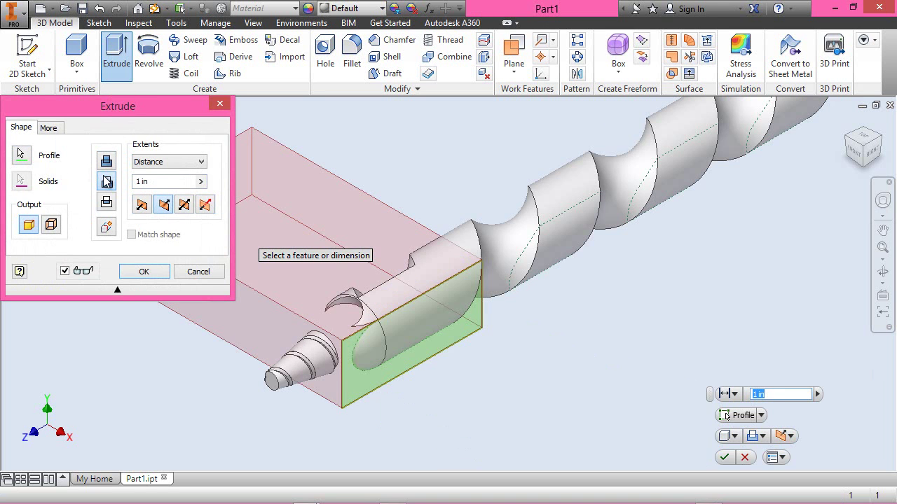
click(141, 204)
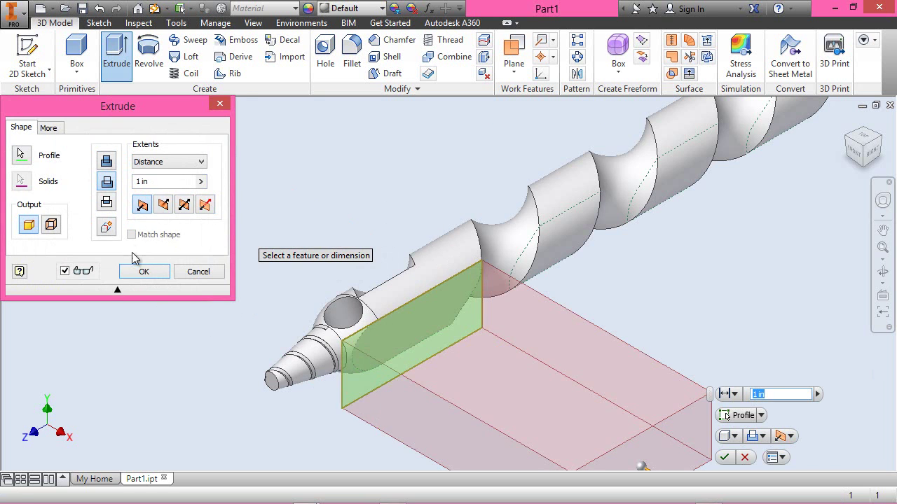
click(144, 272)
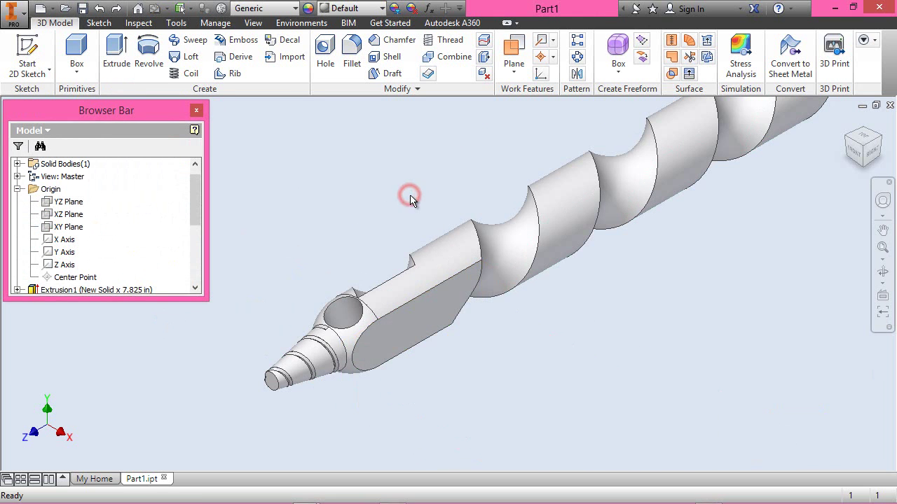
- Mirror Work Plane2 about the origin YZ Plane
click(577, 75)
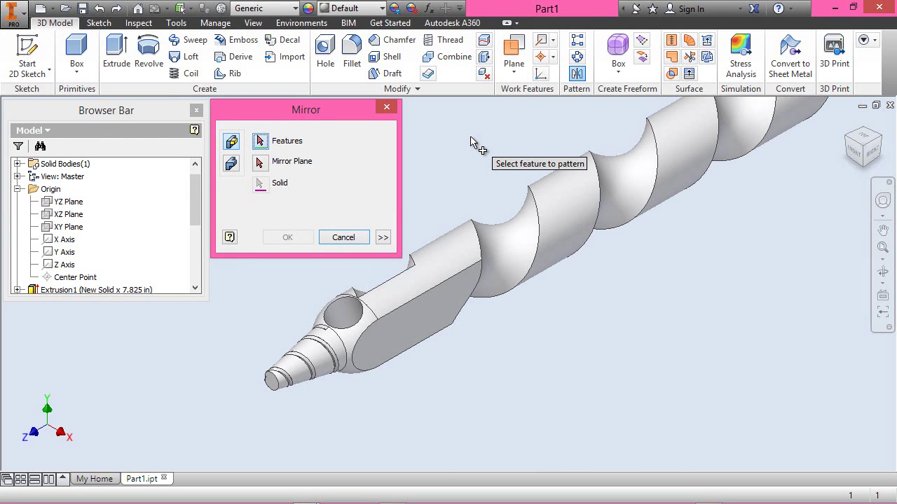
drag(194, 214, 199, 283)
click(71, 254)
click(294, 113)
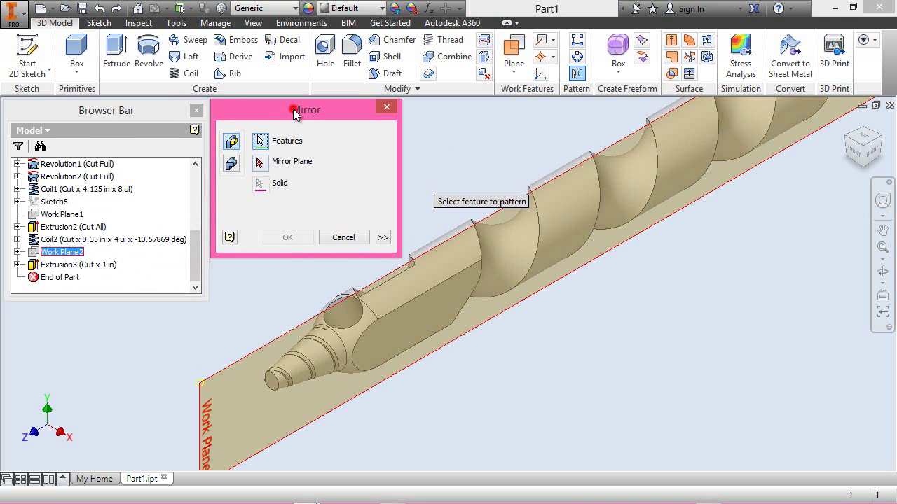
click(260, 163)
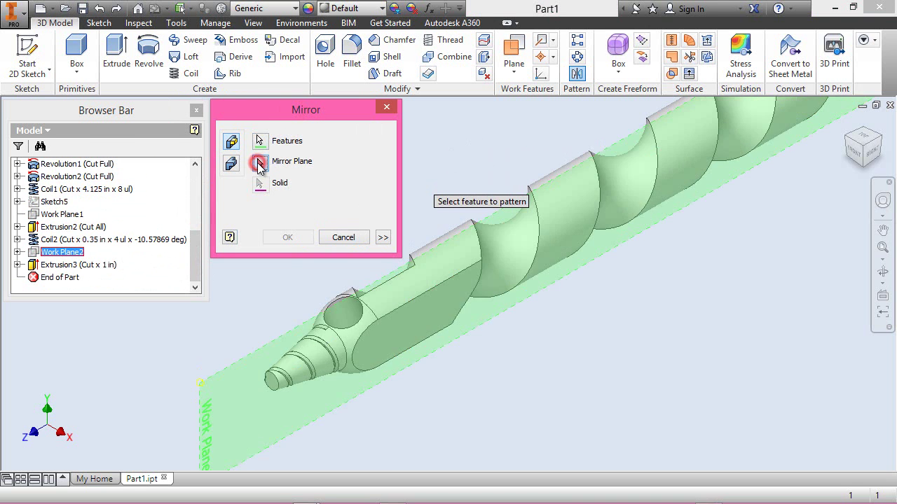
drag(195, 278, 200, 199)
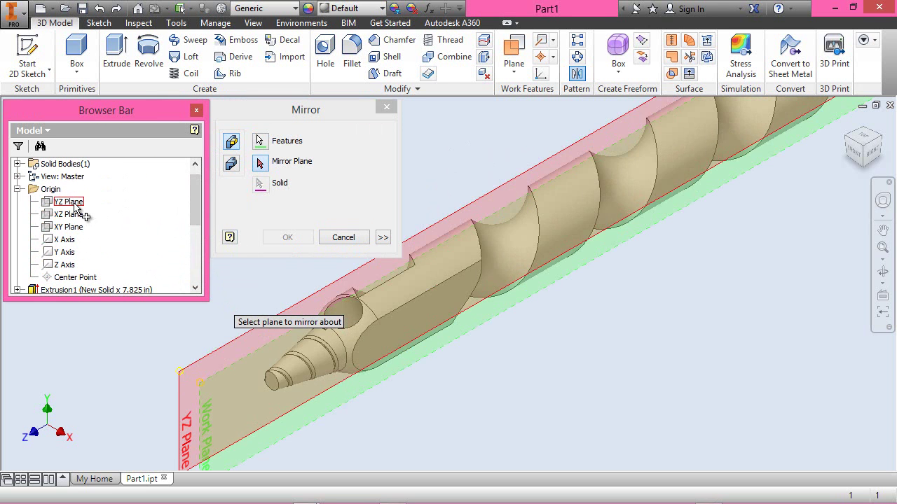
click(70, 203)
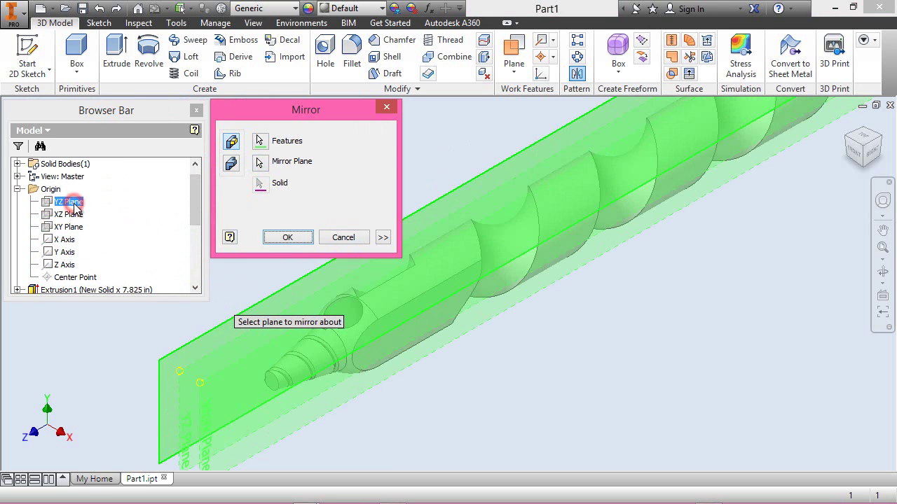
click(288, 237)
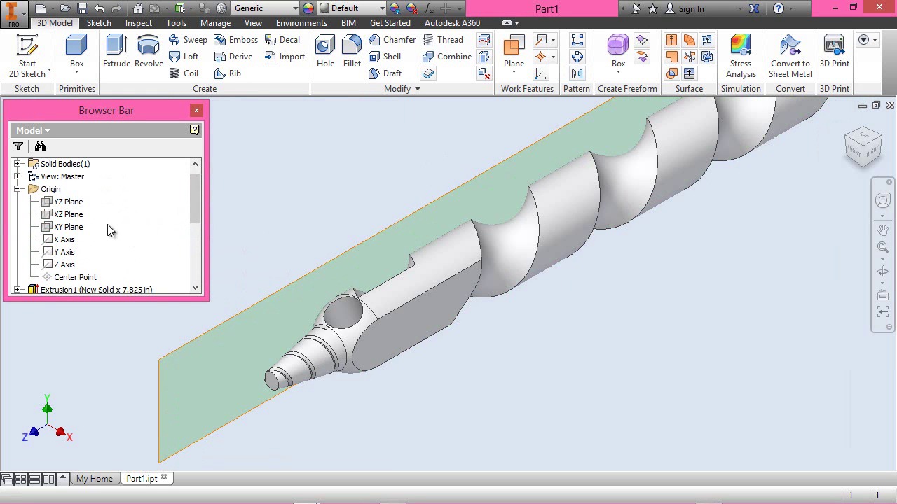
- Collapse the Origin folder and start a 2D sketch on the mirrored work plane
click(18, 189)
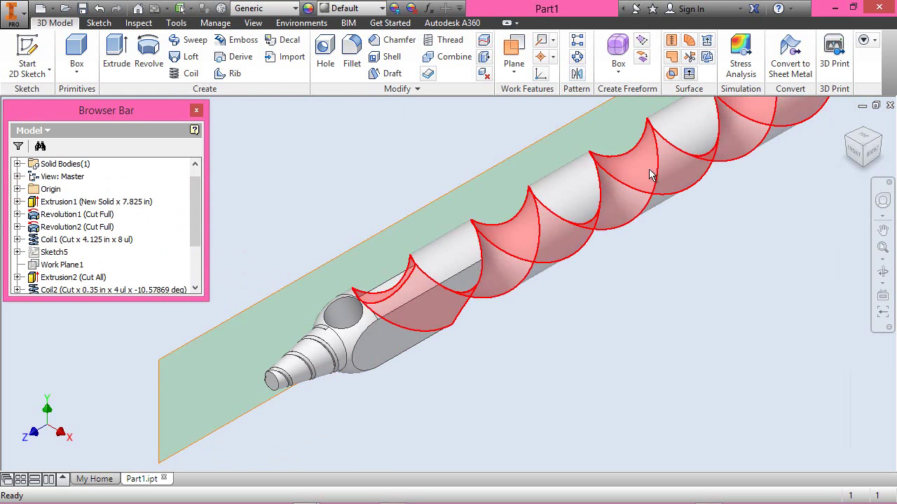
click(843, 135)
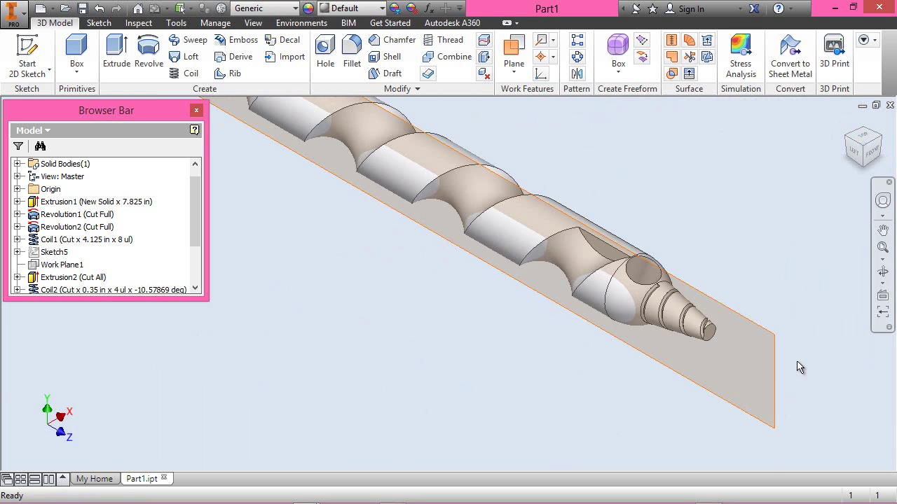
click(787, 320)
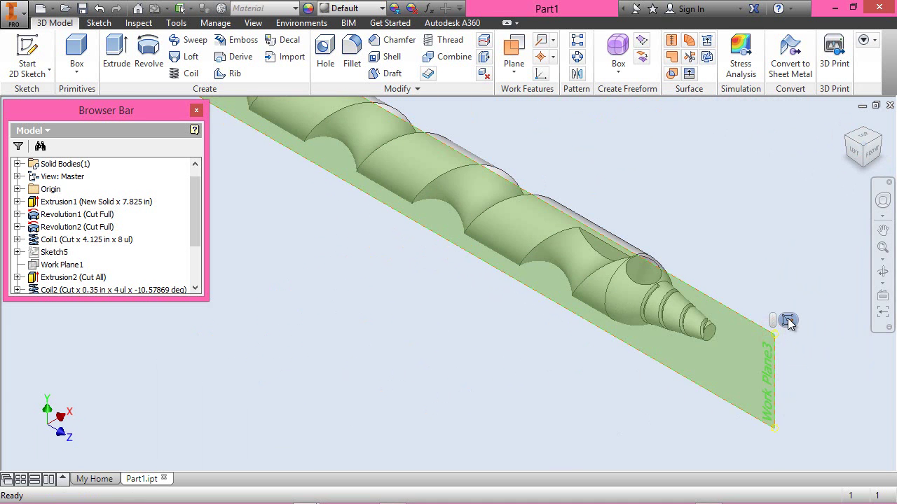
click(788, 320)
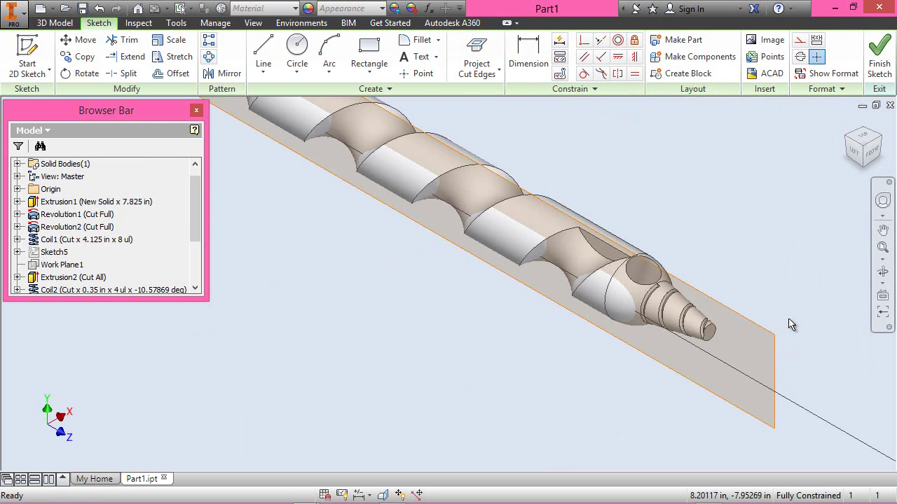
- Project the rod's cut edges onto the sketch plane and convert all of them to construction lines
click(477, 47)
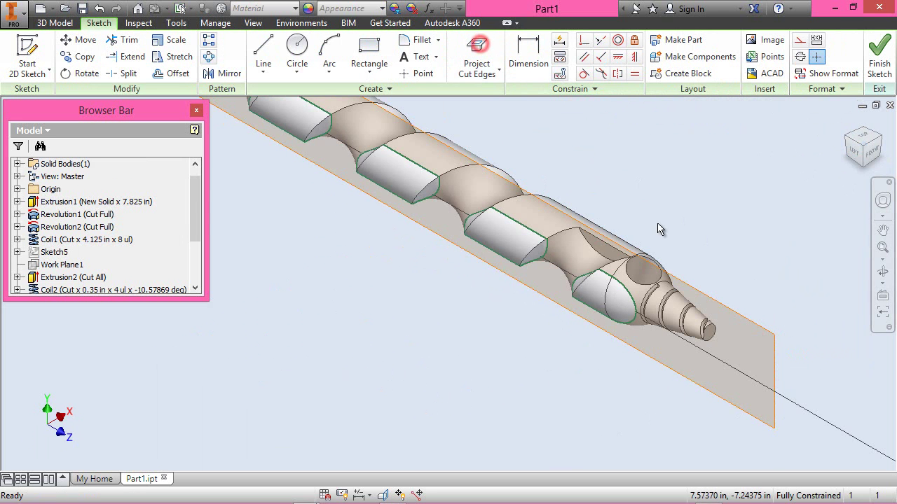
click(883, 294)
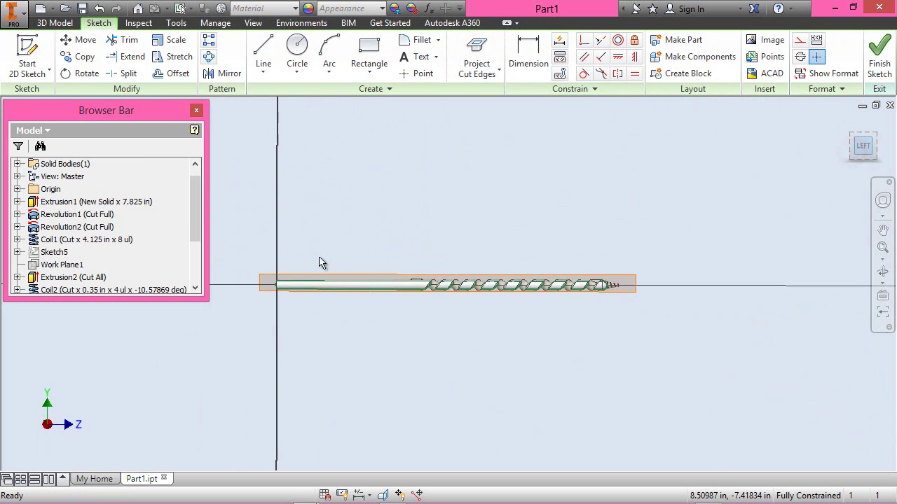
drag(242, 244, 729, 360)
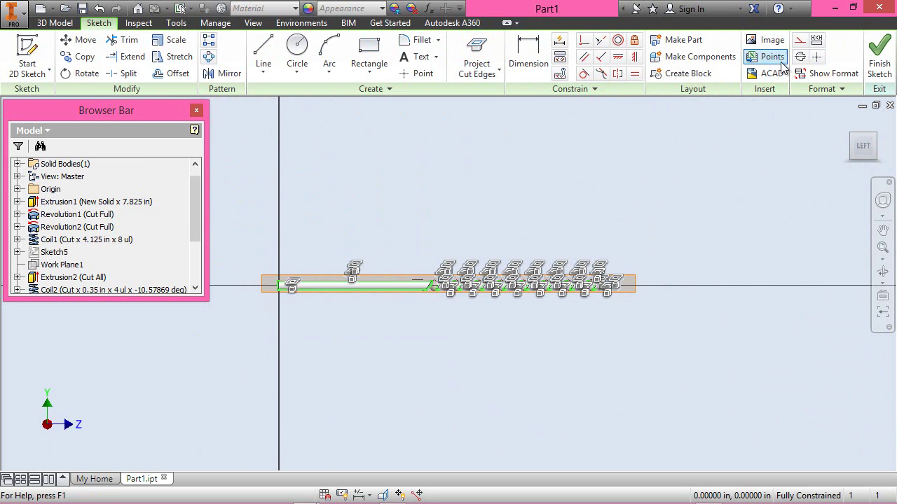
click(675, 358)
scroll(607, 301, up, 8)
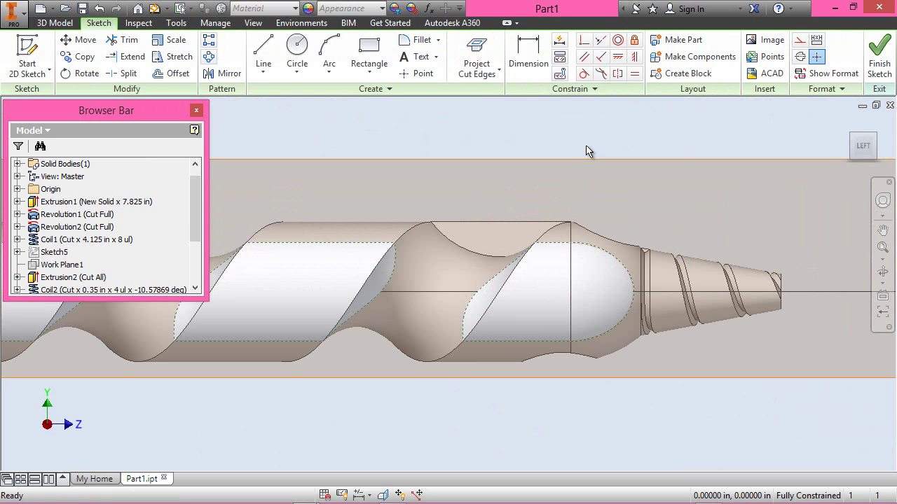
- Draw a two-point rectangle around the projected cut section nearest the threaded tip
click(561, 142)
click(362, 47)
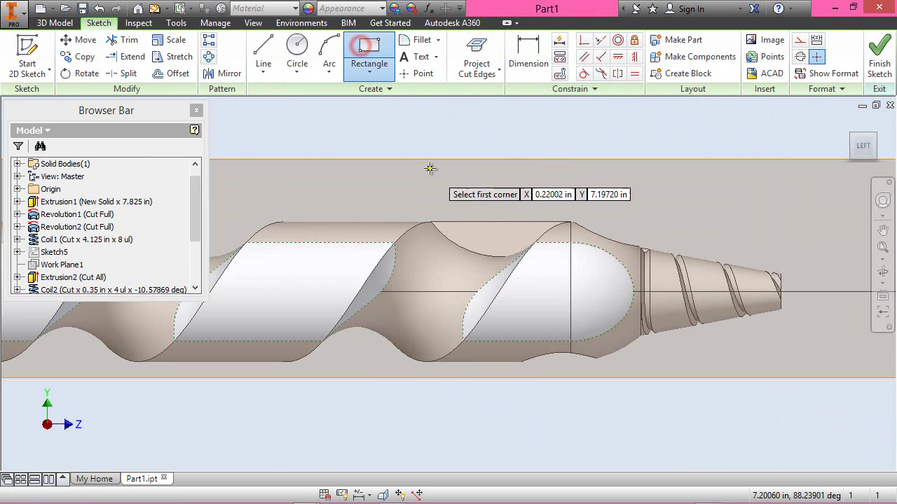
click(444, 206)
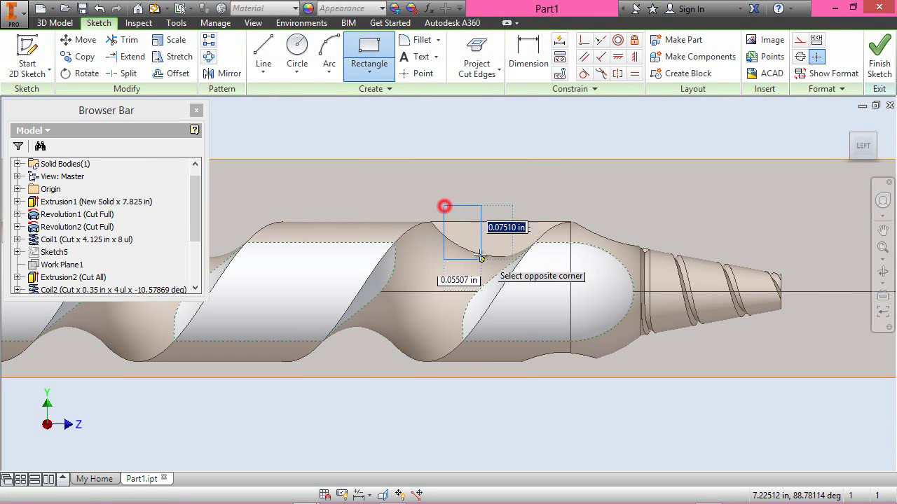
click(658, 411)
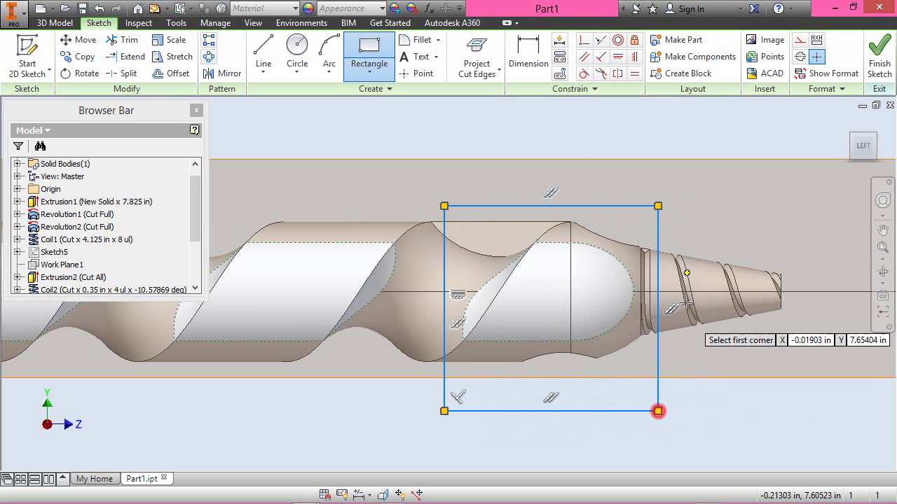